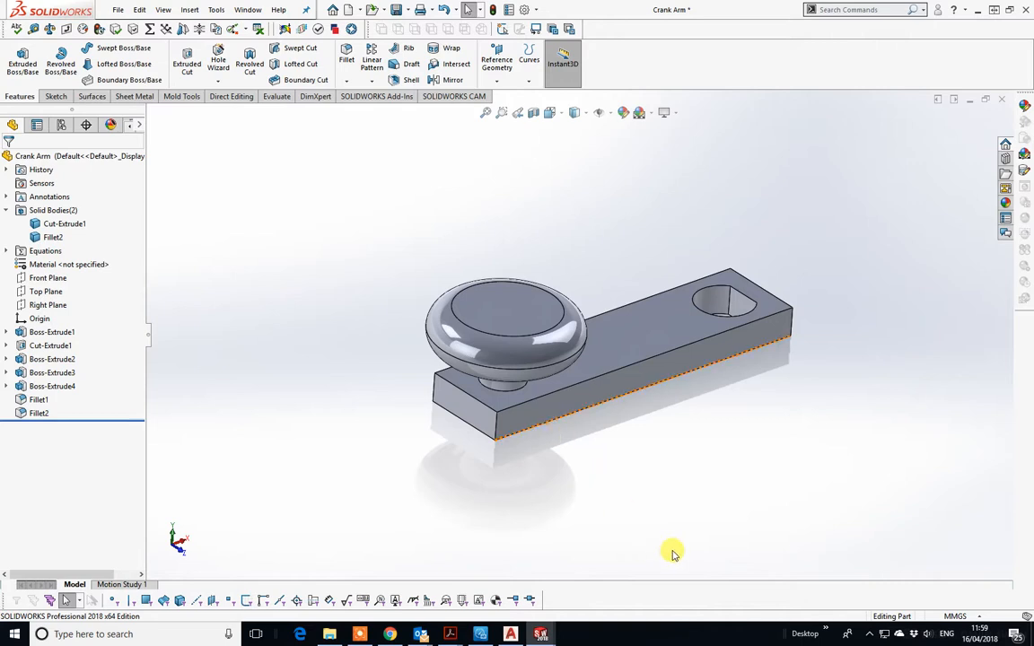
Start a new sketch on the crank arm's bottom face.
middle_click_drag(693, 323, 606, 339)
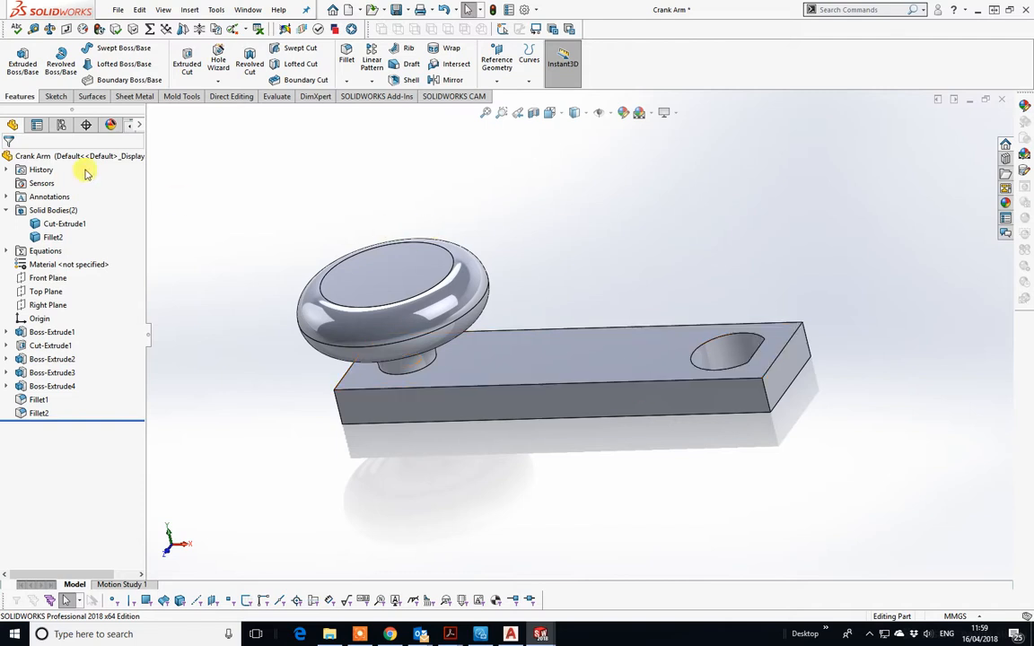
left_click(55, 96)
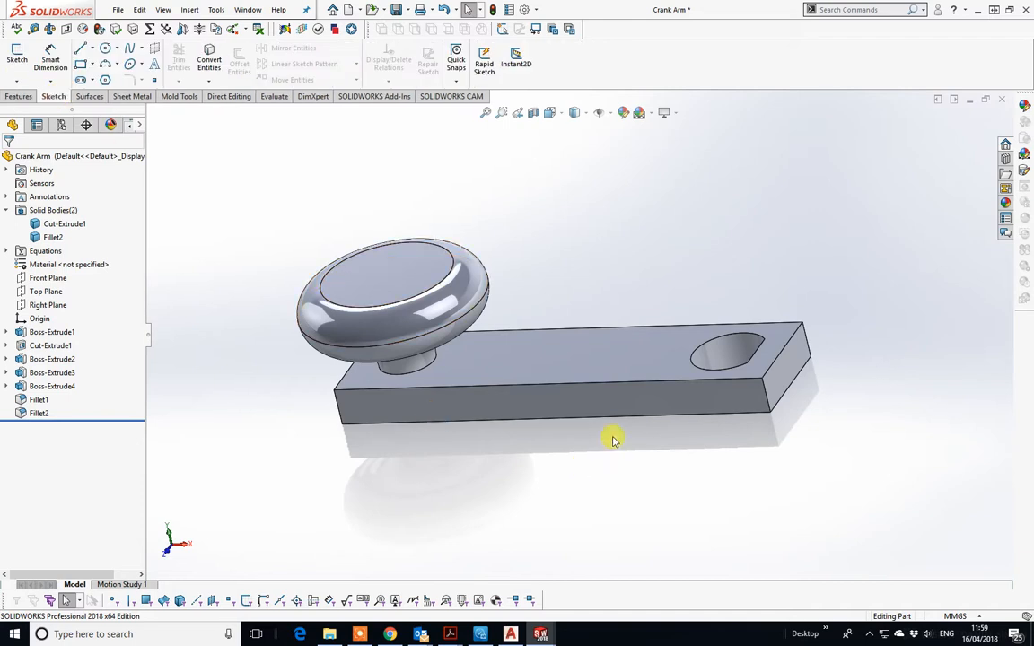
middle_click_drag(613, 440, 611, 266)
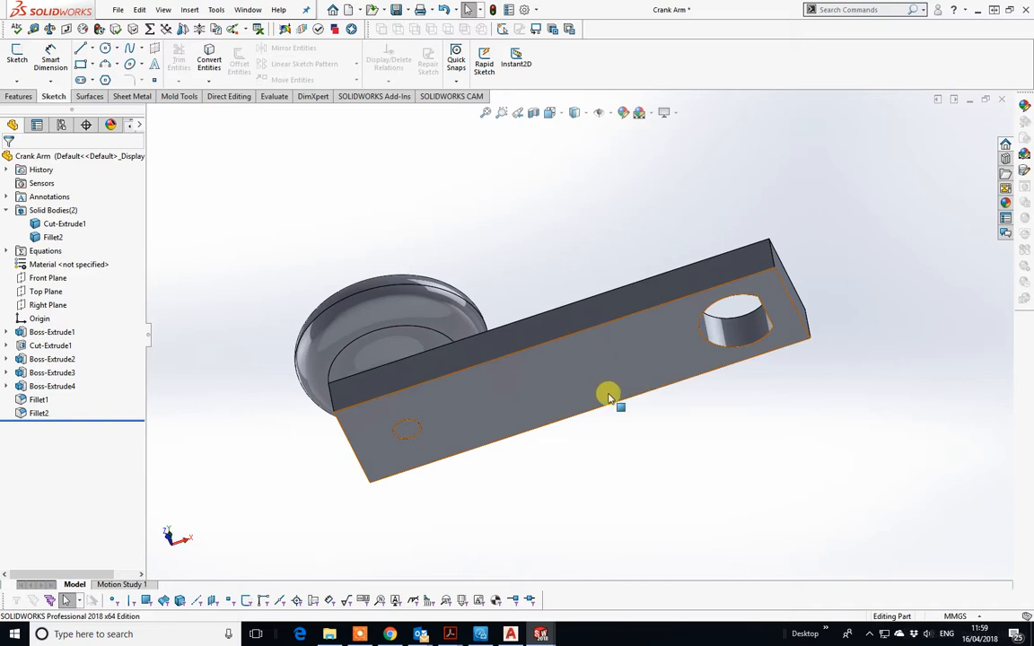
left_click(606, 371)
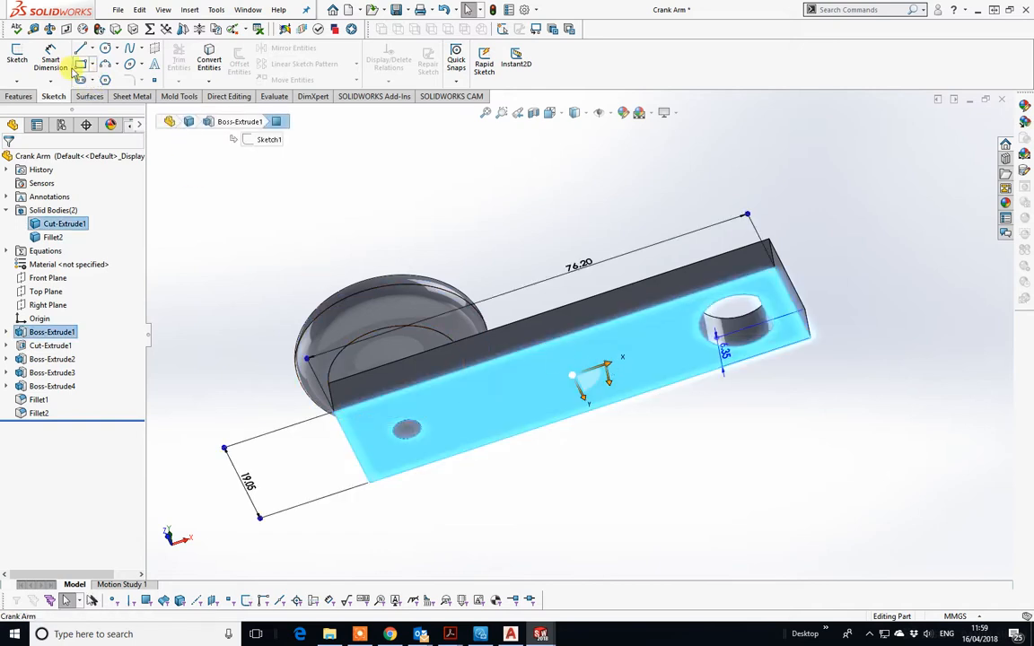
left_click(17, 58)
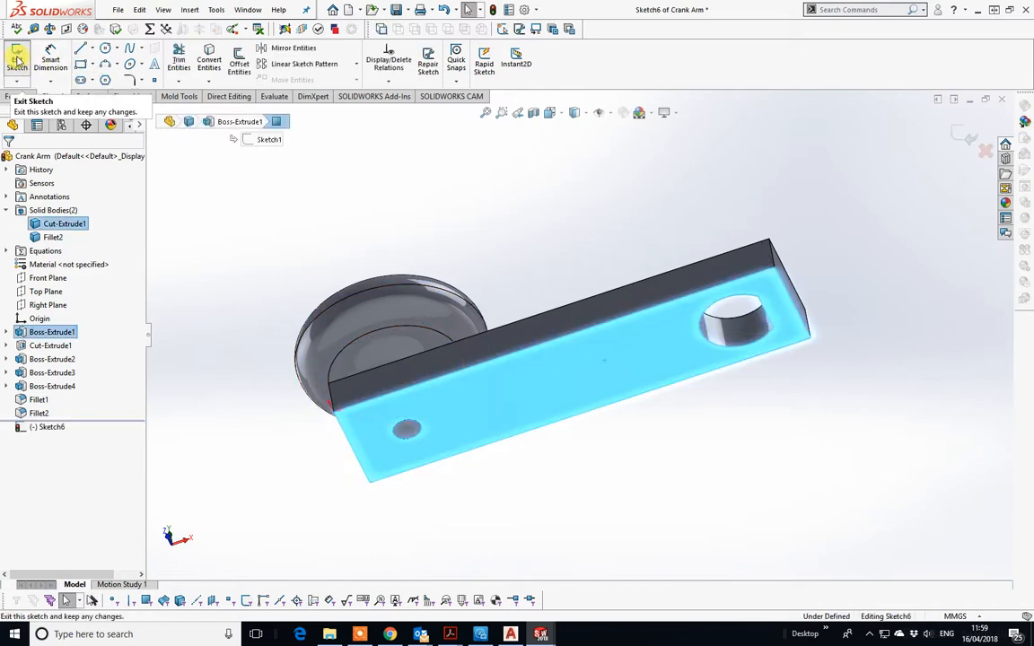
left_click(208, 56)
scroll(739, 337, "down", 3)
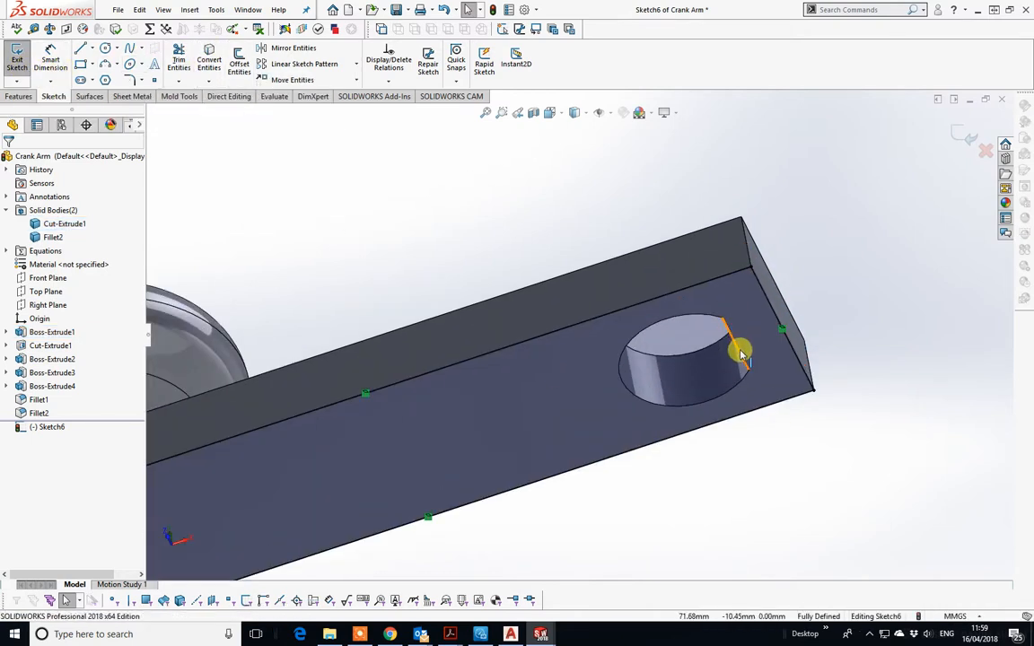
left_click(740, 352)
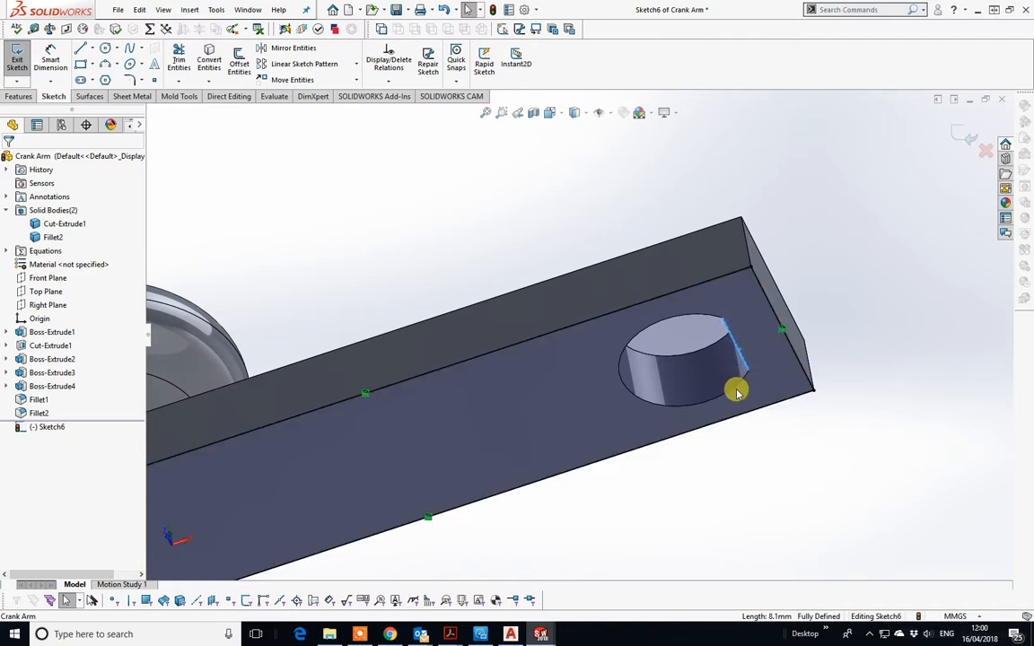
left_click(734, 392)
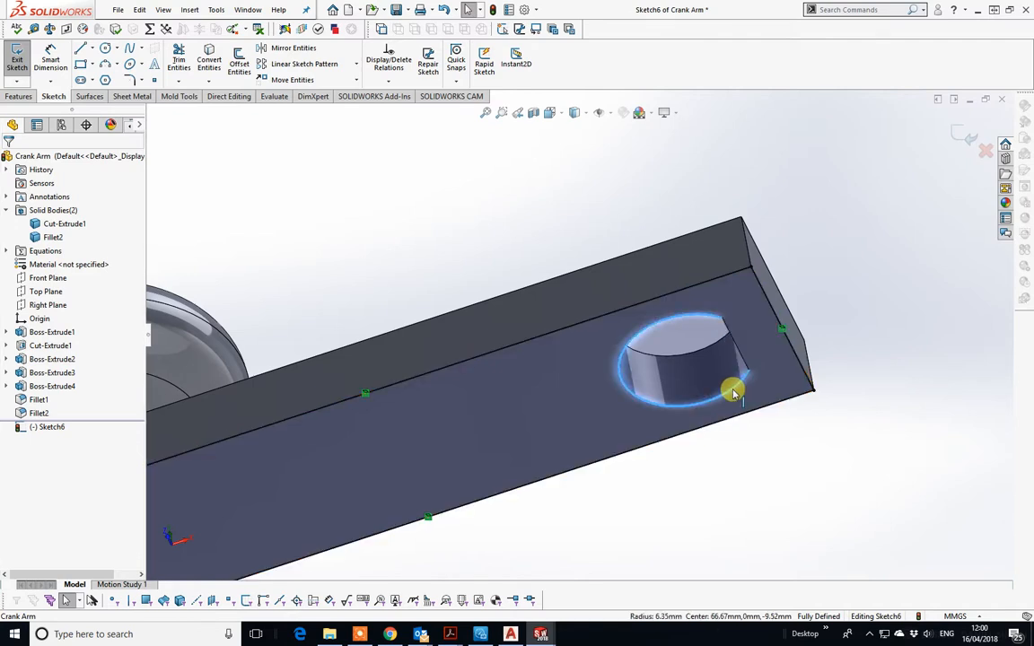
right_click(730, 389)
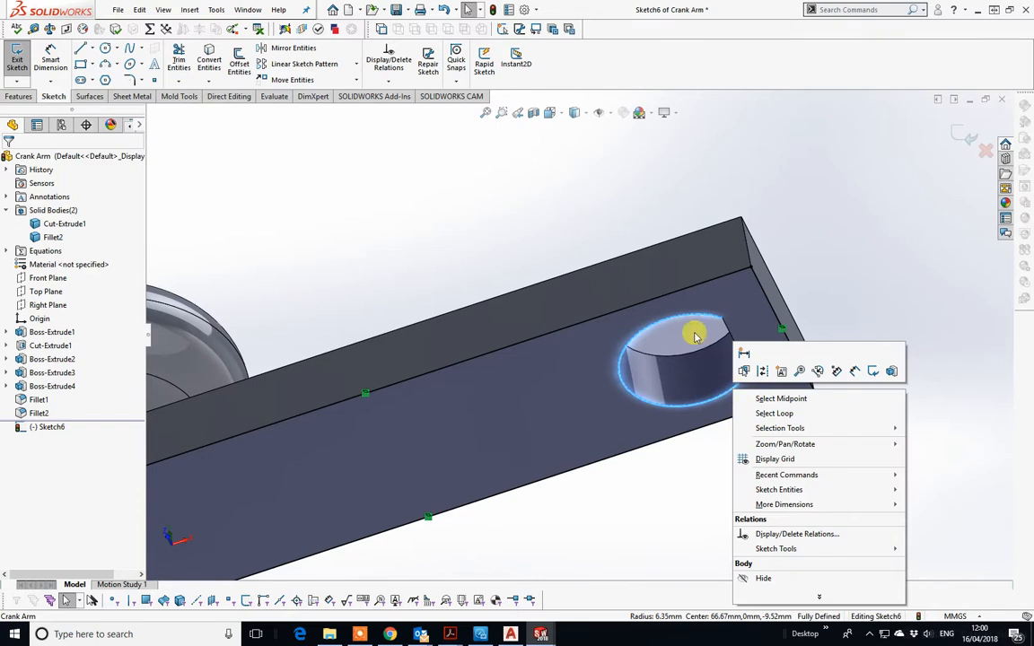
left_click(718, 188)
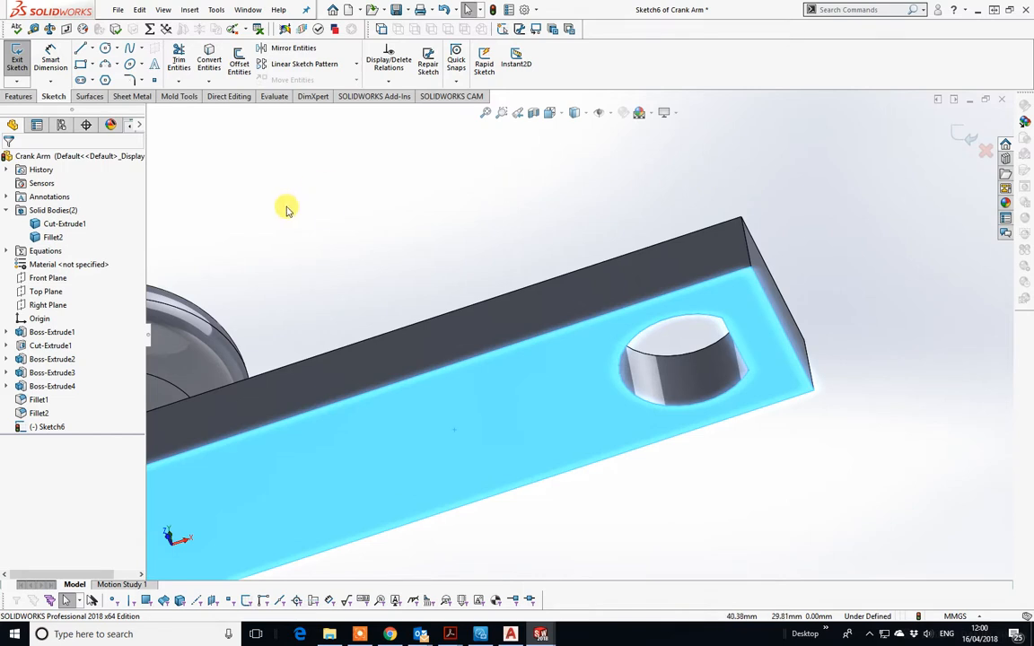
Convert the arc and straight edges of the D-shaped hole on the arm's bottom face into sketch entities.
left_click(211, 56)
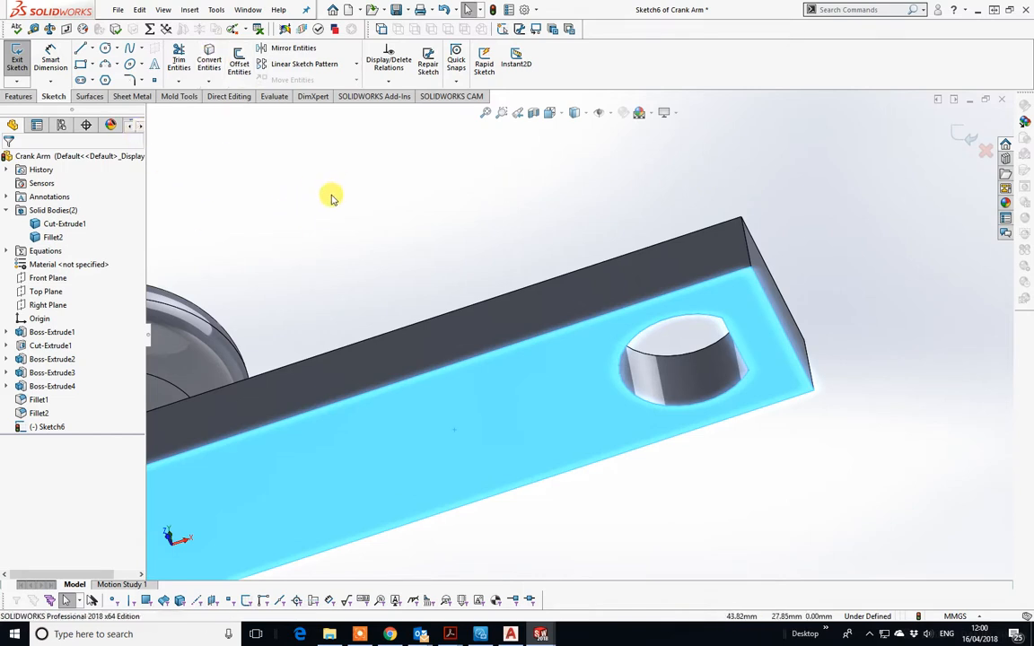
left_click(209, 57)
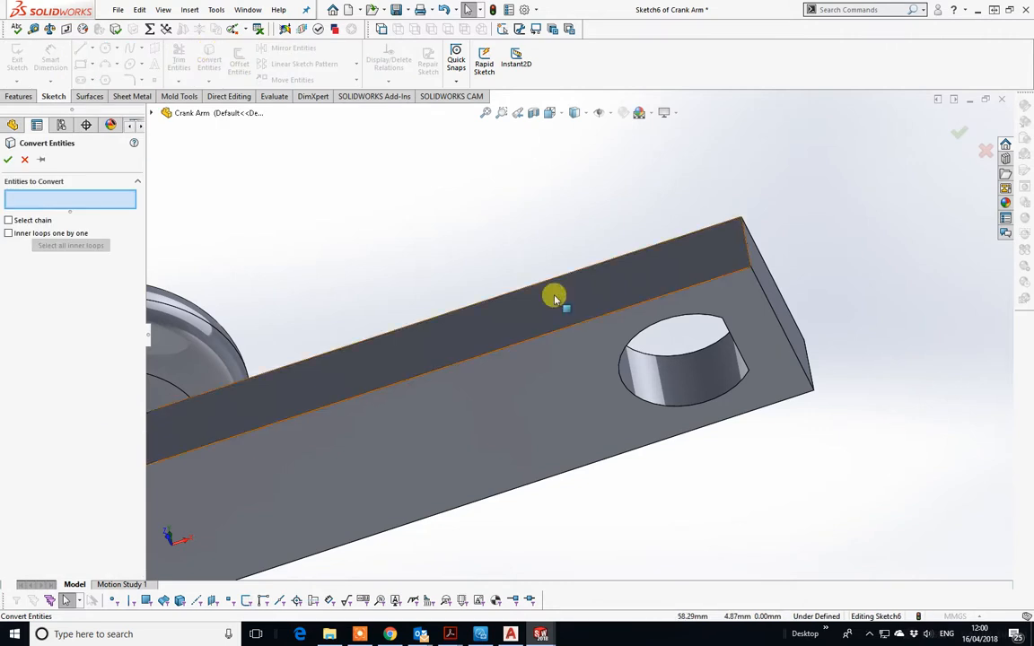
left_click(660, 406)
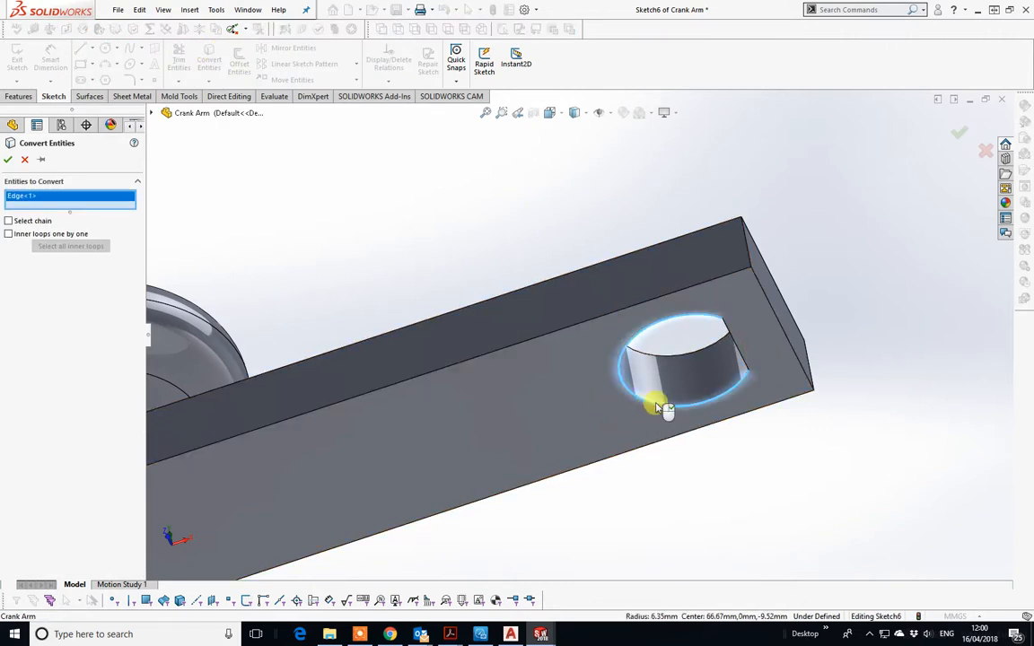
left_click(731, 331)
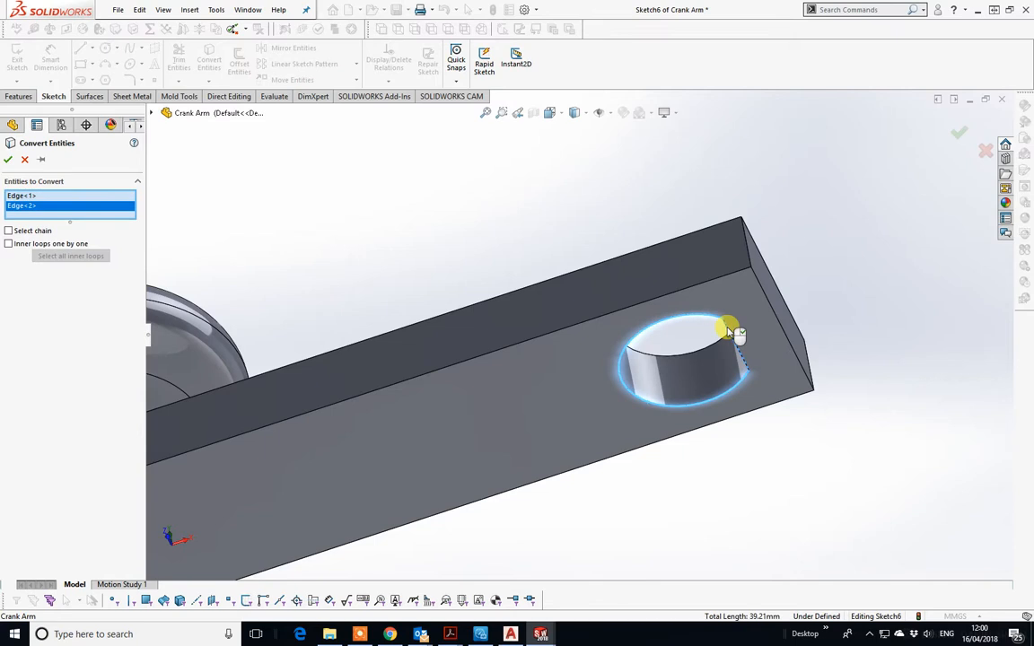
key("Return")
Extrude the D-shaped profile into the hole, with reversed direction and the Up To Surface end condition, to the arm's top face.
middle_click_drag(725, 366, 724, 470)
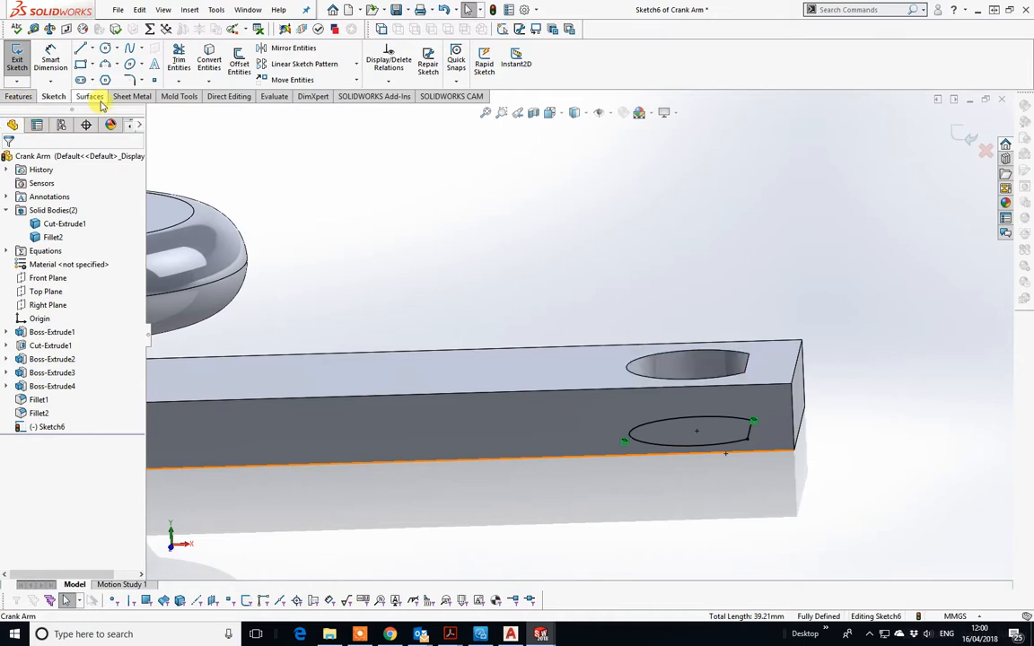
left_click(18, 96)
left_click(22, 55)
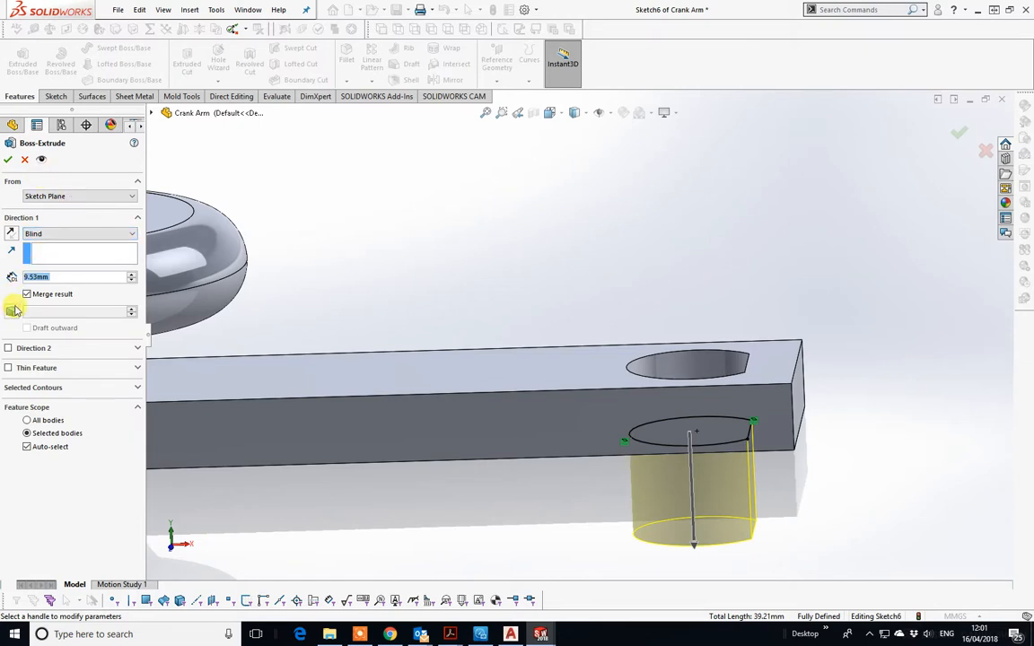
left_click(12, 234)
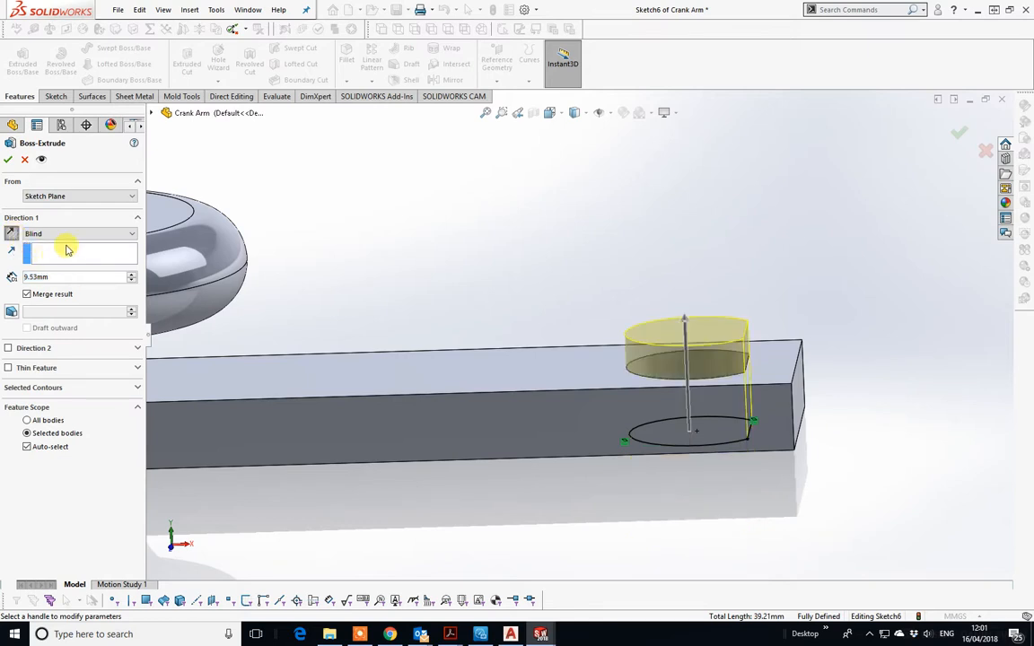
left_click(132, 234)
left_click(112, 276)
left_click(476, 377)
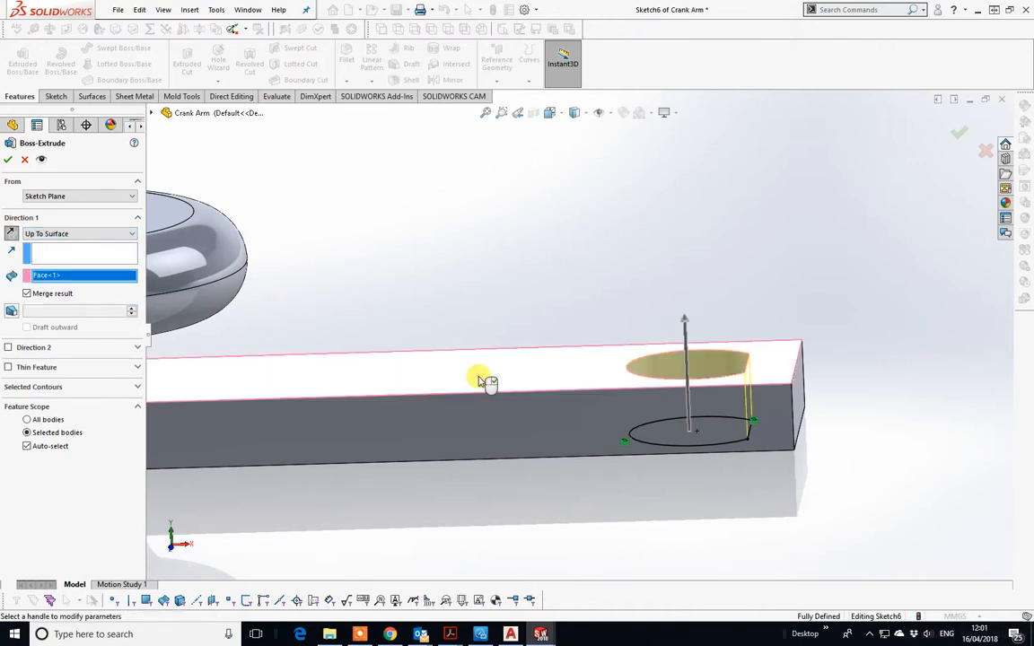
right_click(478, 378)
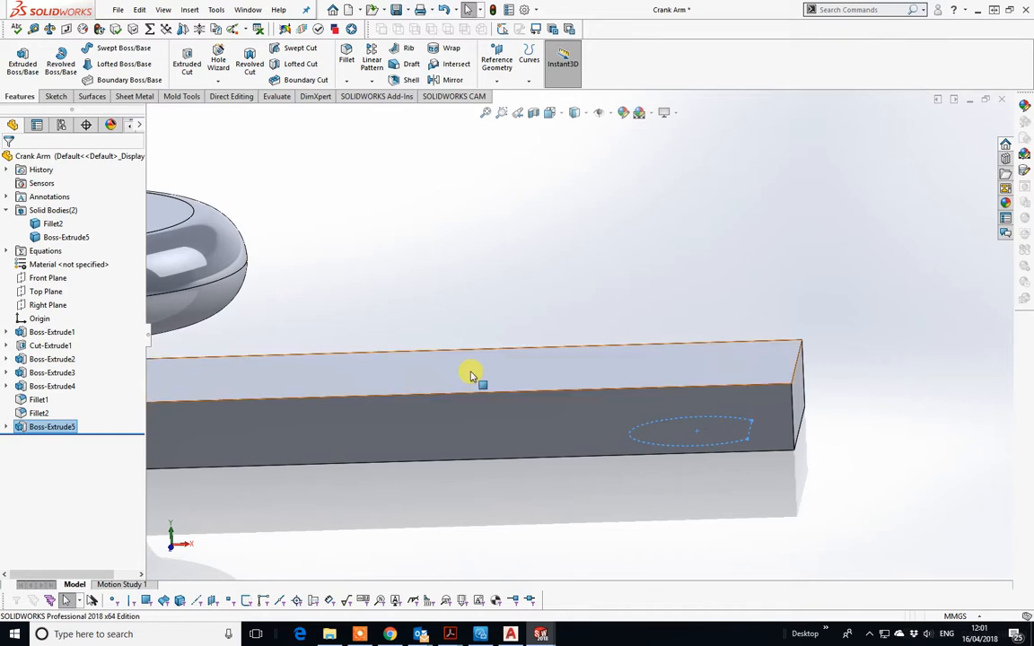
Edit the extrusion filling the D-shaped hole and turn off Merge result so it forms a separate body.
right_click(45, 428)
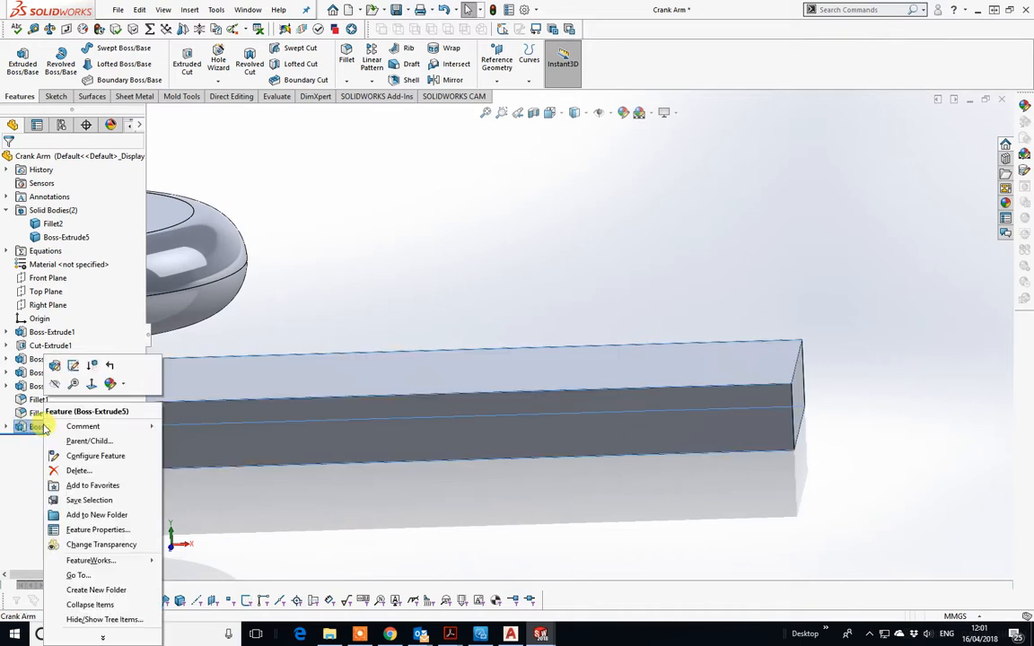
left_click(55, 367)
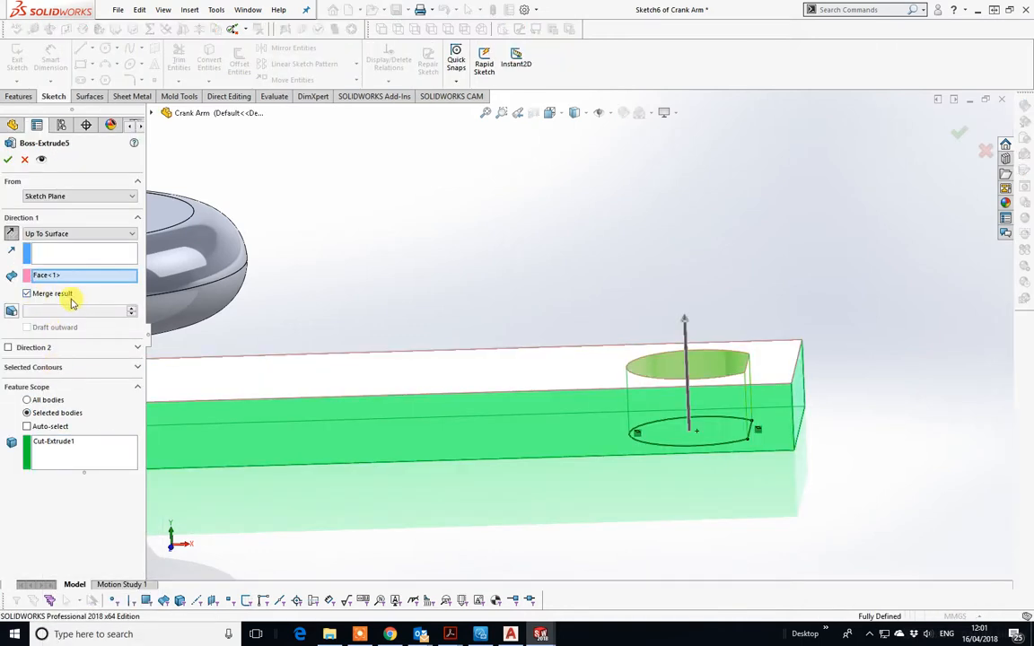
left_click(27, 294)
left_click(8, 159)
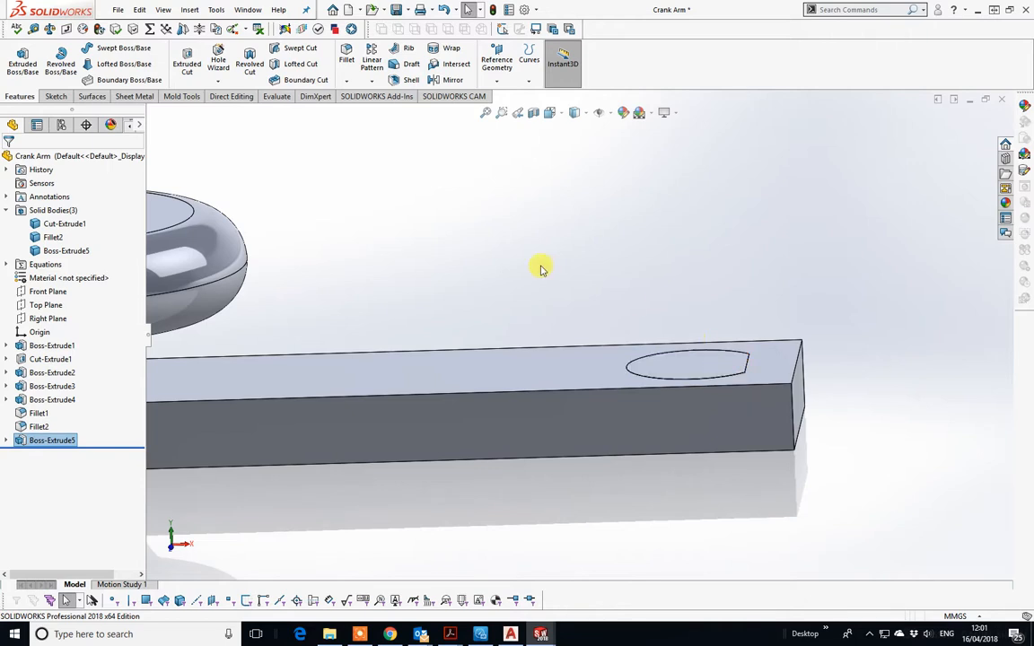
Start an extrusion sketch on the top face of the D-shaped plug and convert that face's outline into sketch entities.
left_click(23, 65)
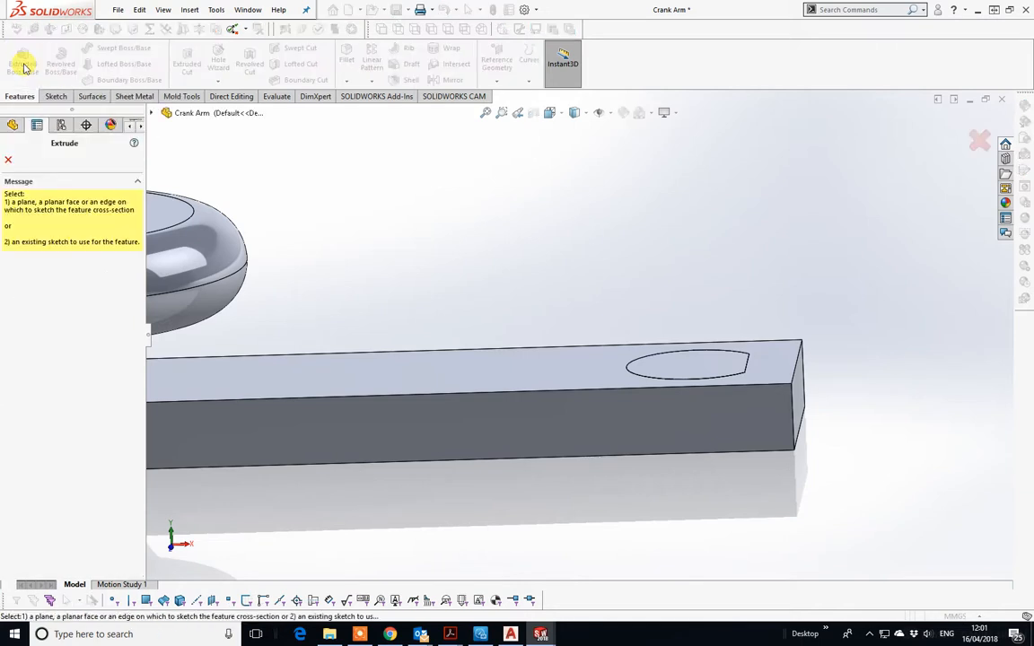
left_click(709, 366)
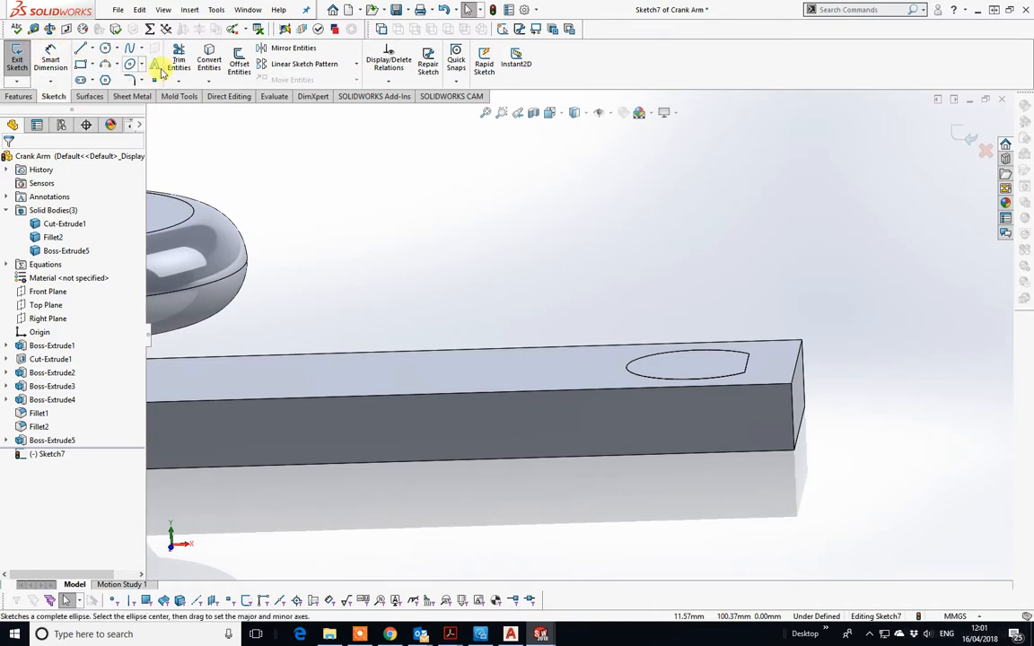
left_click(209, 57)
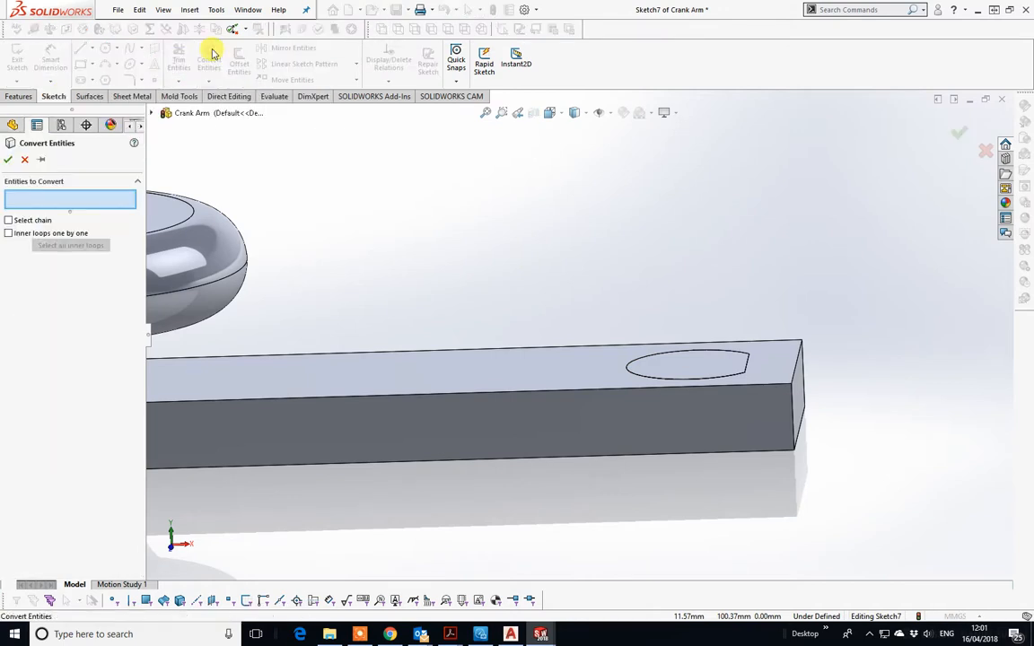
left_click(704, 366)
right_click(702, 364)
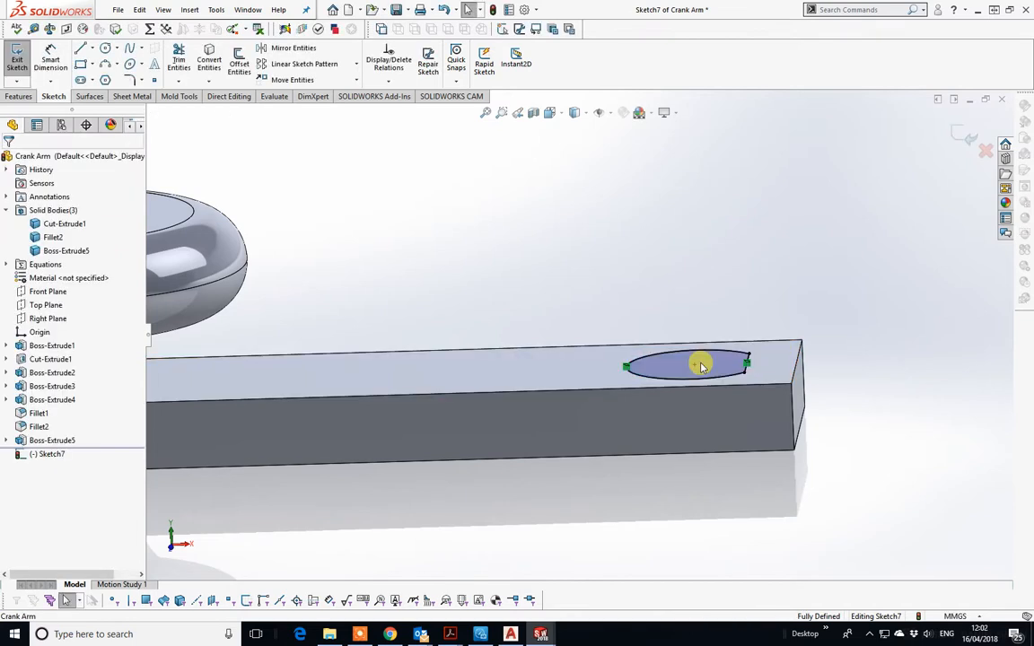
Extrude the converted D-shaped outline 0.79 mm upward as a Blind boss with Merge result on, and review the solid bodies list.
left_click(20, 96)
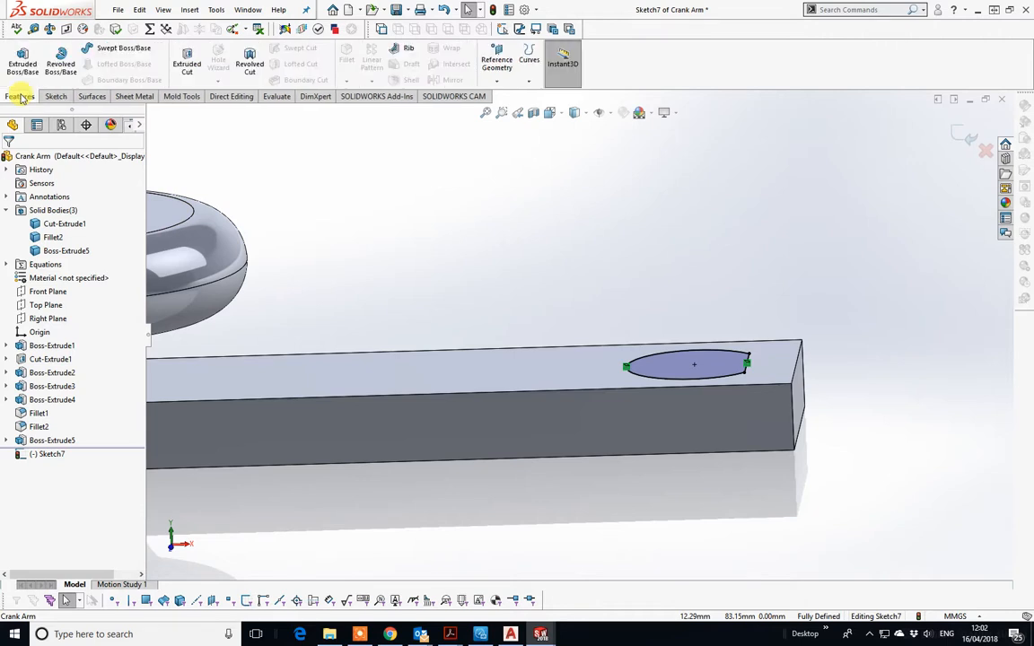
left_click(23, 62)
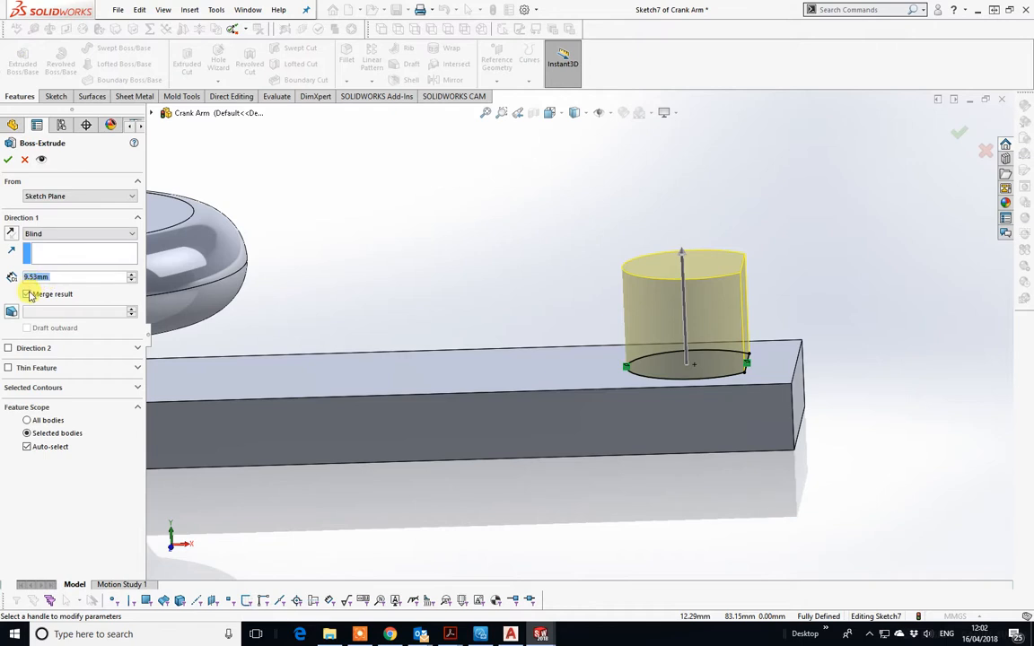
left_click(70, 277)
left_click_drag(70, 277, 6, 276)
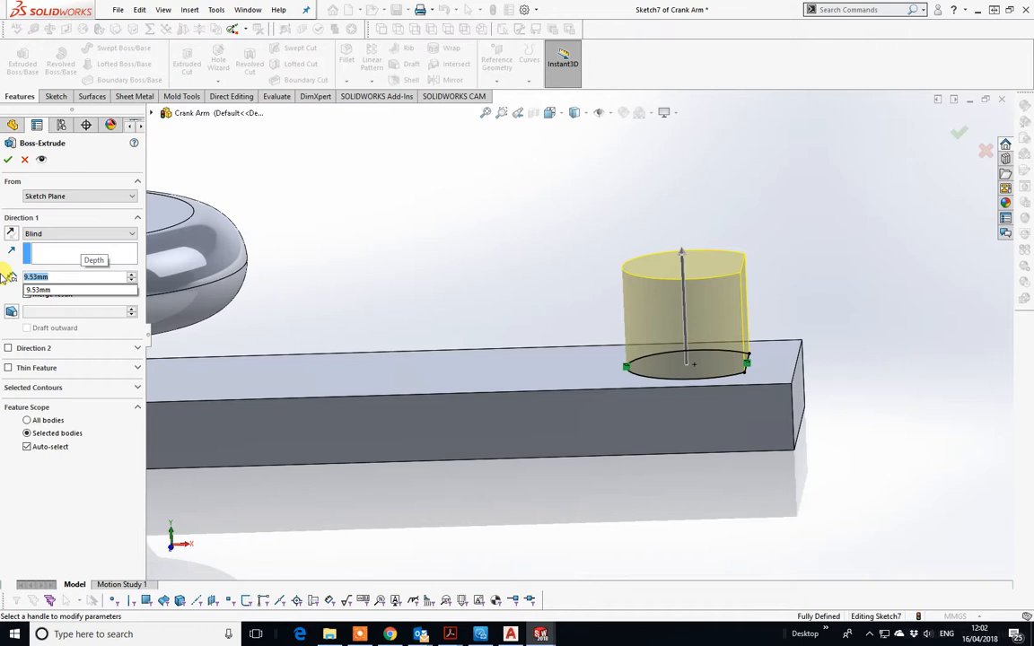
type(".79")
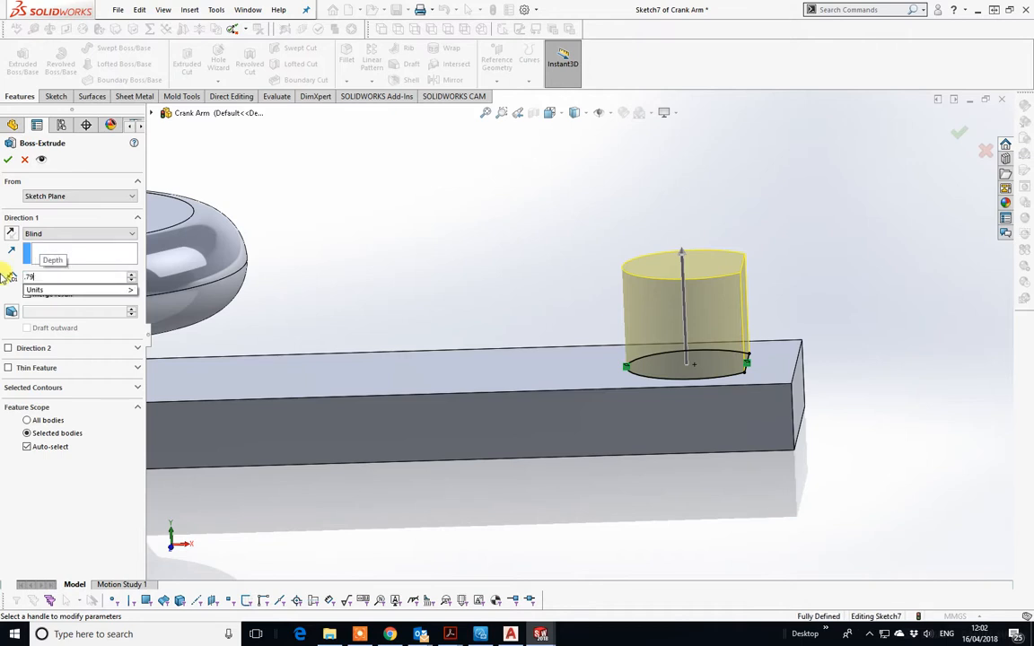
key("Return")
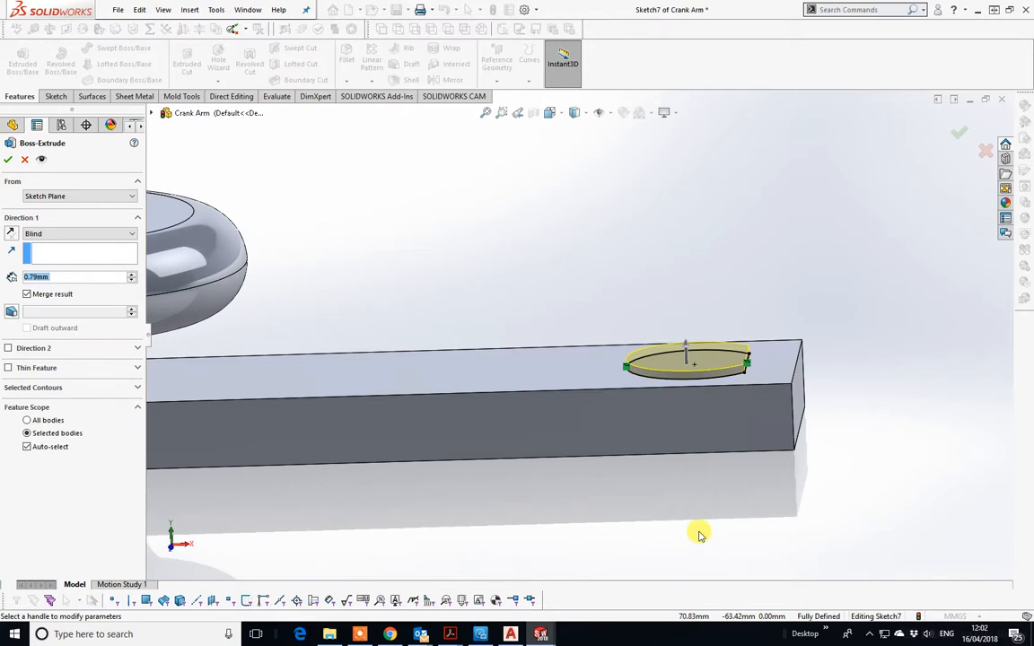
scroll(697, 536, "up", 3)
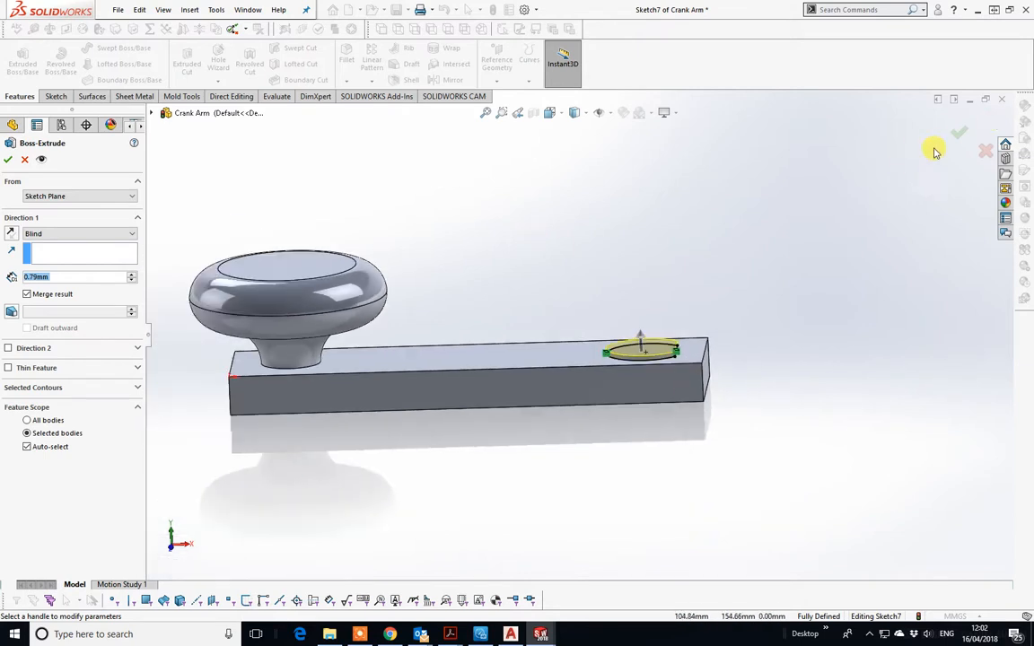
left_click(957, 133)
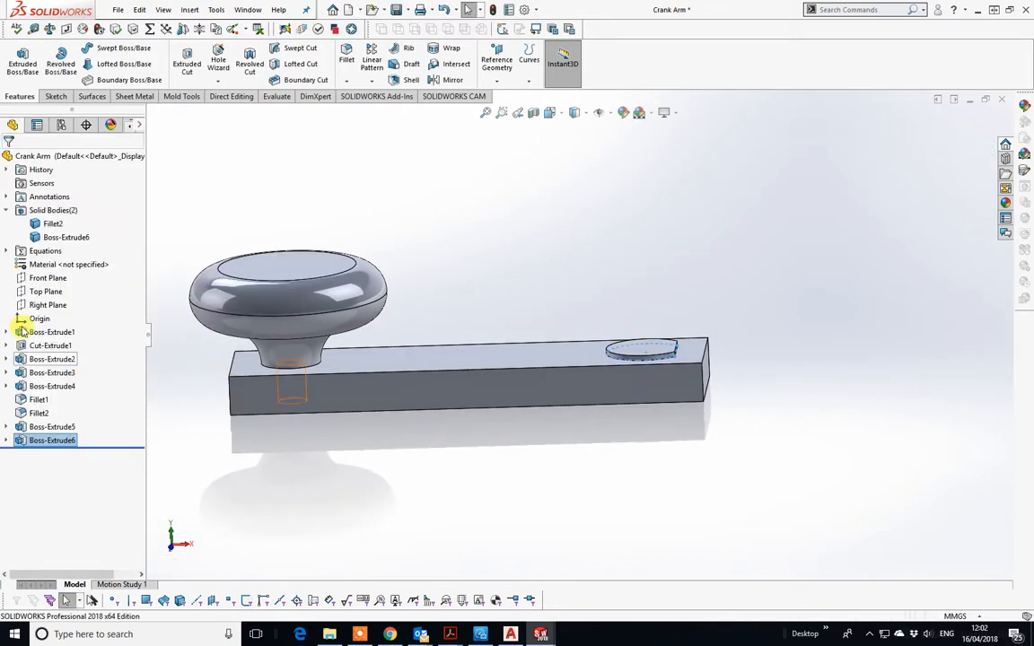
left_click(6, 210)
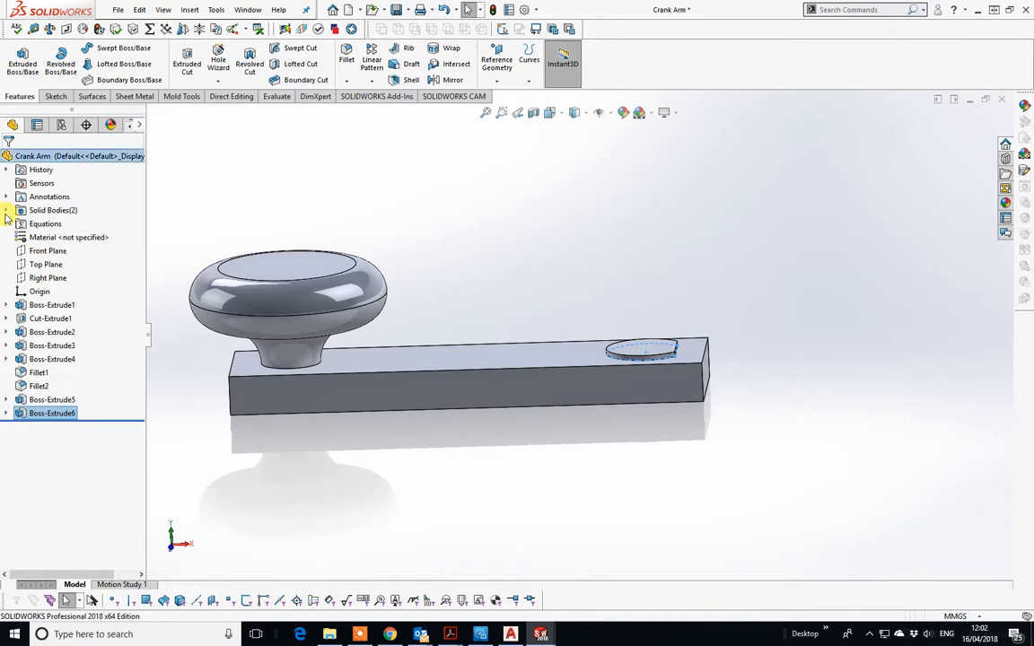
left_click(6, 210)
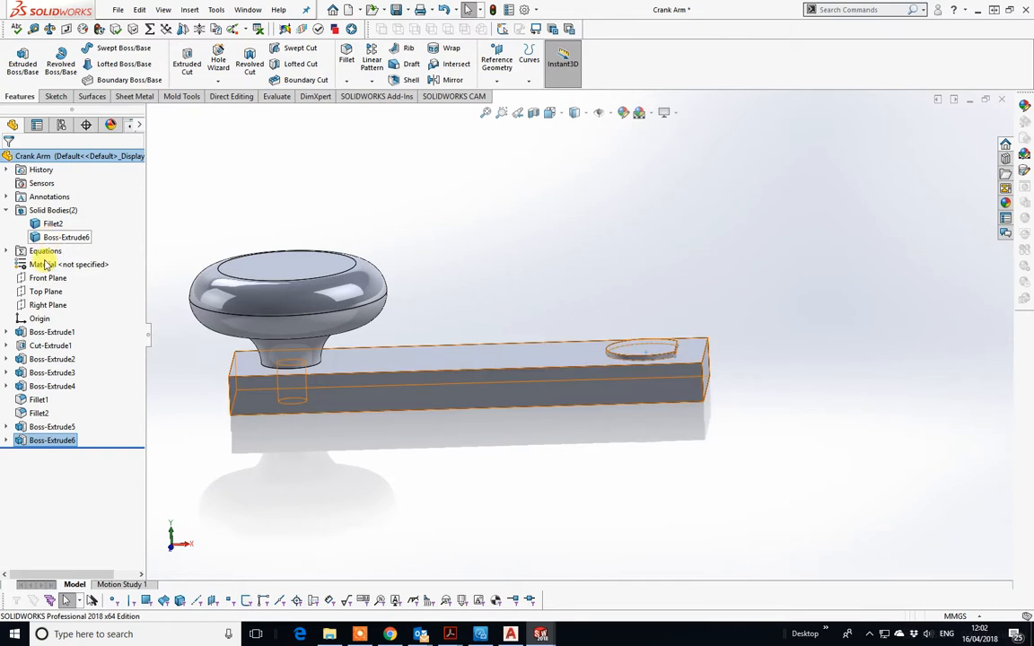
Edit the 0.79 mm D-shaped extrusion and remove the arm body Cut-Extrude1 from its feature scope, leaving Boss-Extrude5 as the merge target.
right_click(60, 441)
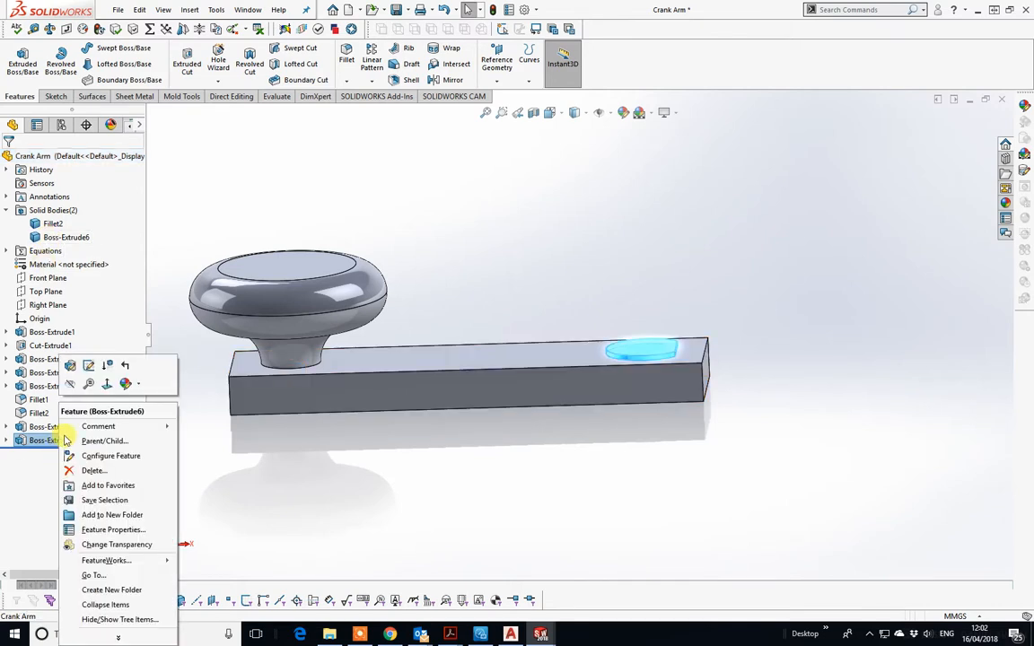
left_click(71, 363)
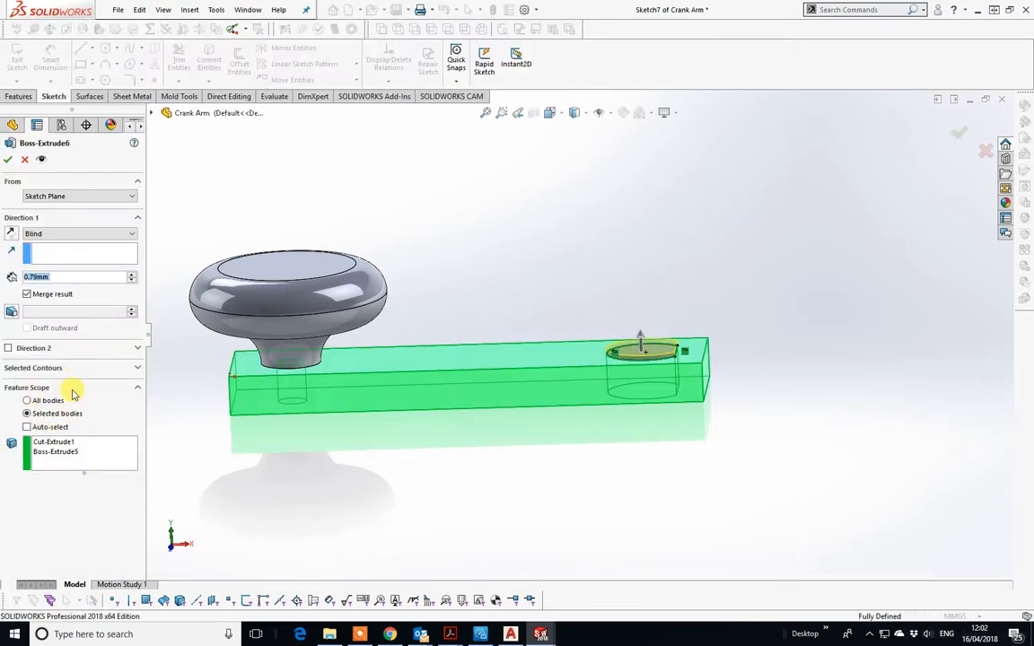
left_click(28, 294)
left_click(55, 442)
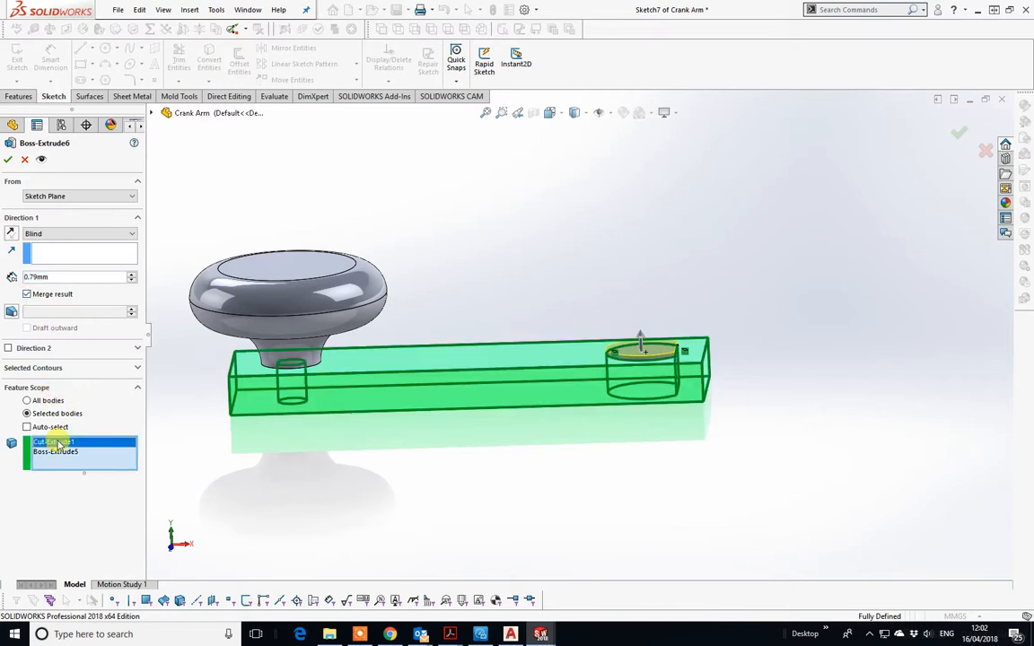
right_click(58, 443)
left_click(87, 463)
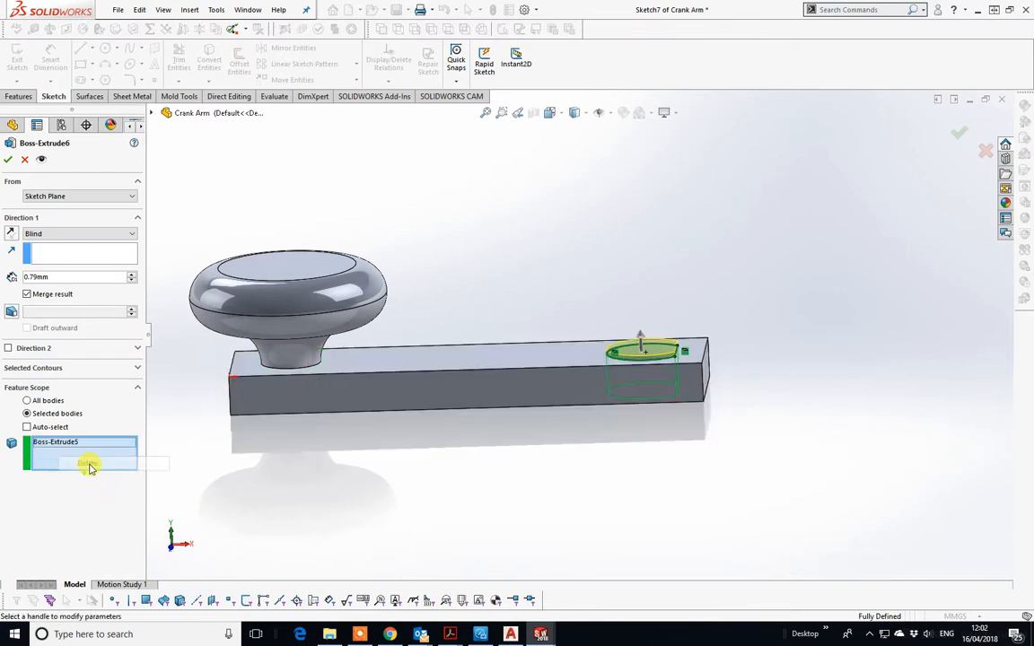
left_click(8, 159)
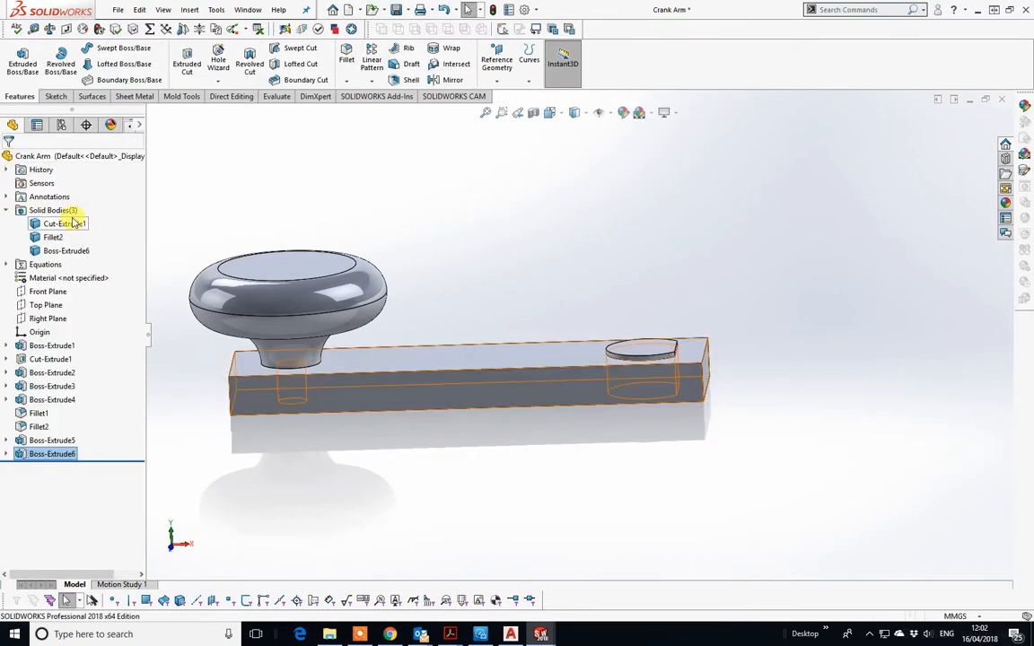
Identify the solid bodies and hide the arm body and the knob body, leaving the D-shaped plug displayed.
left_click(72, 250)
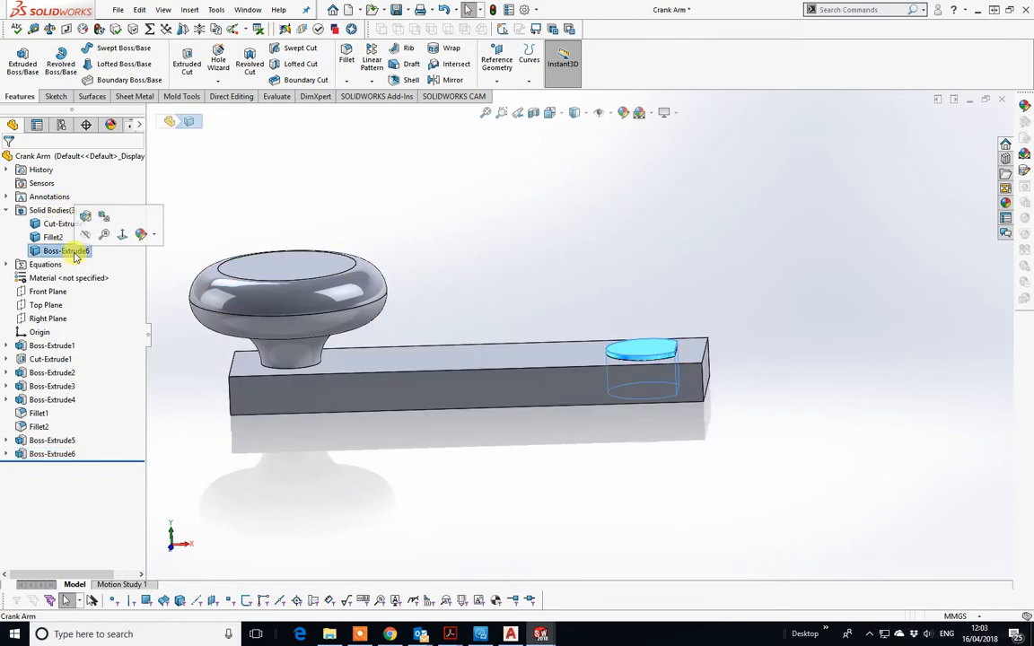
left_click(52, 236)
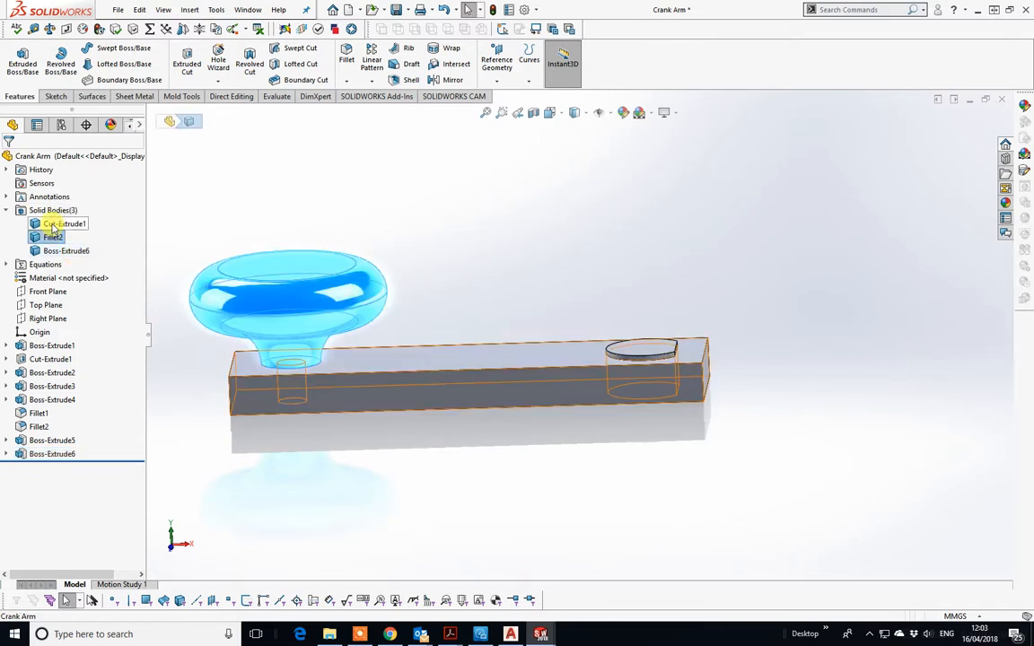
right_click(65, 221)
left_click(66, 205)
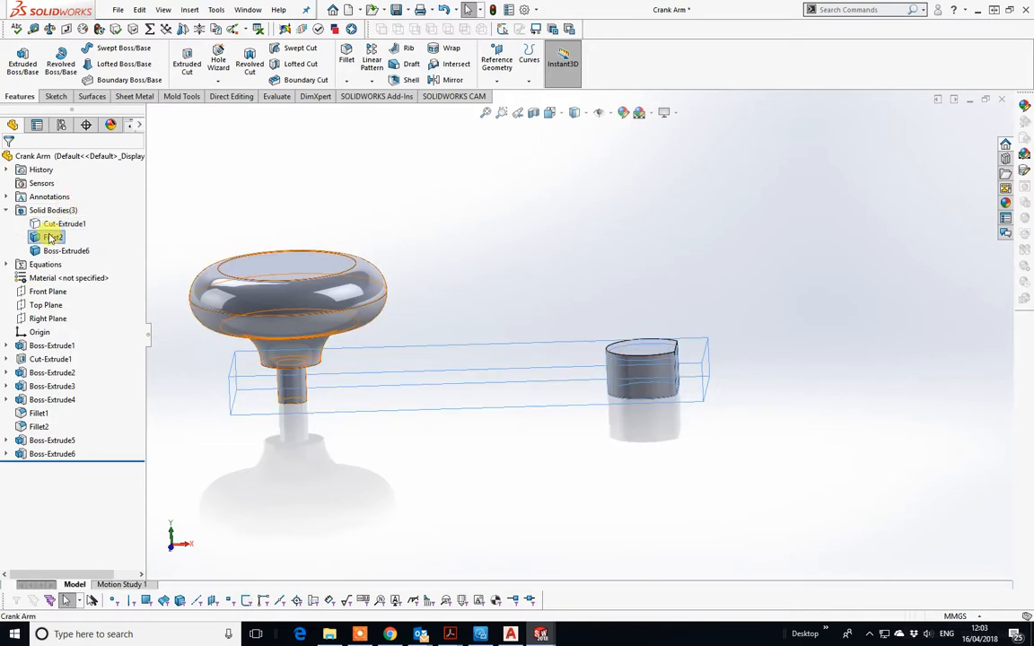
right_click(52, 237)
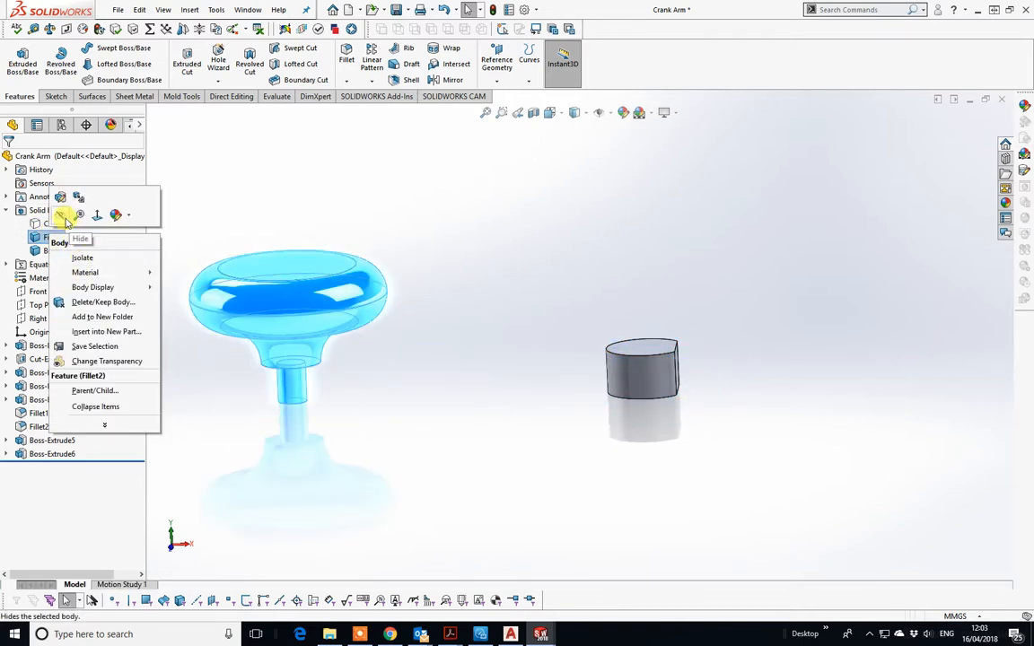
left_click(62, 215)
Create a reference plane offset 38.10 mm below the top face of the D-shaped plug, using the flipped offset direction.
middle_click_drag(561, 411, 517, 429)
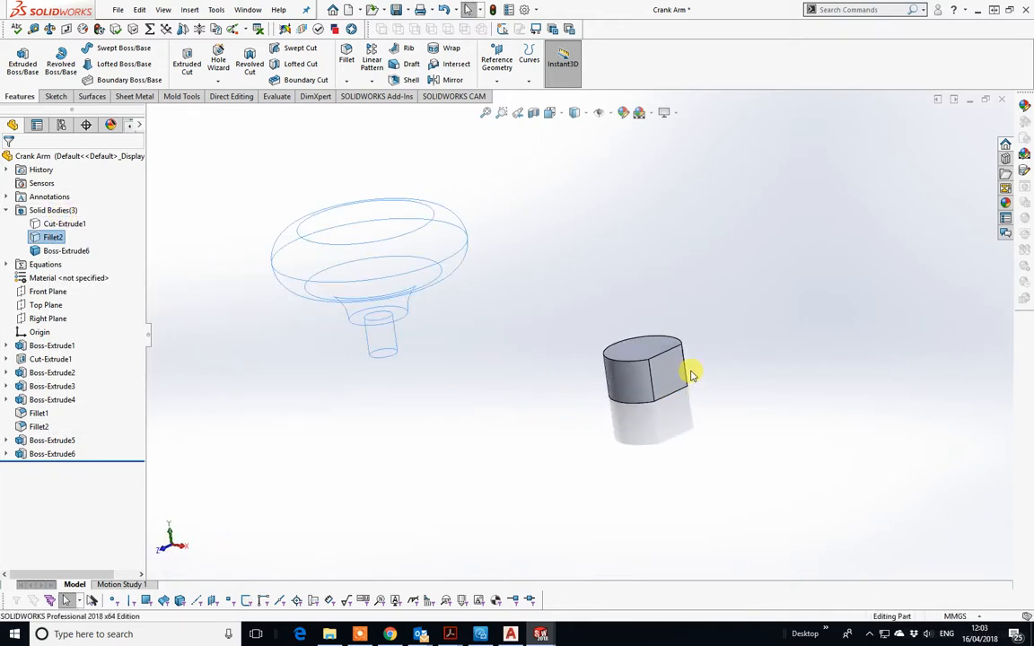
middle_click_drag(692, 371, 646, 323)
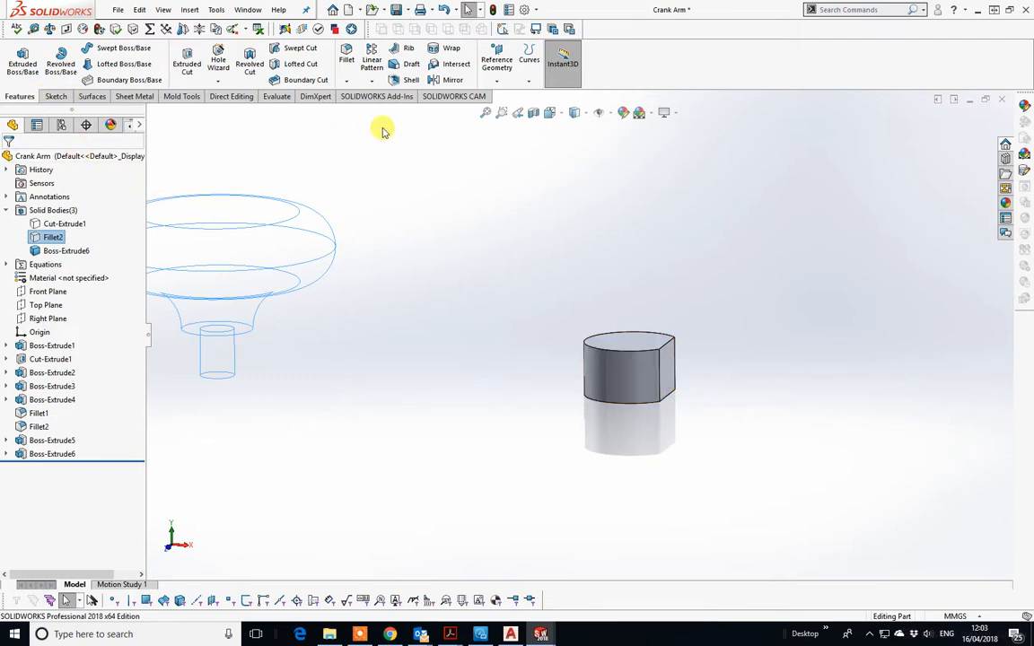
left_click(54, 97)
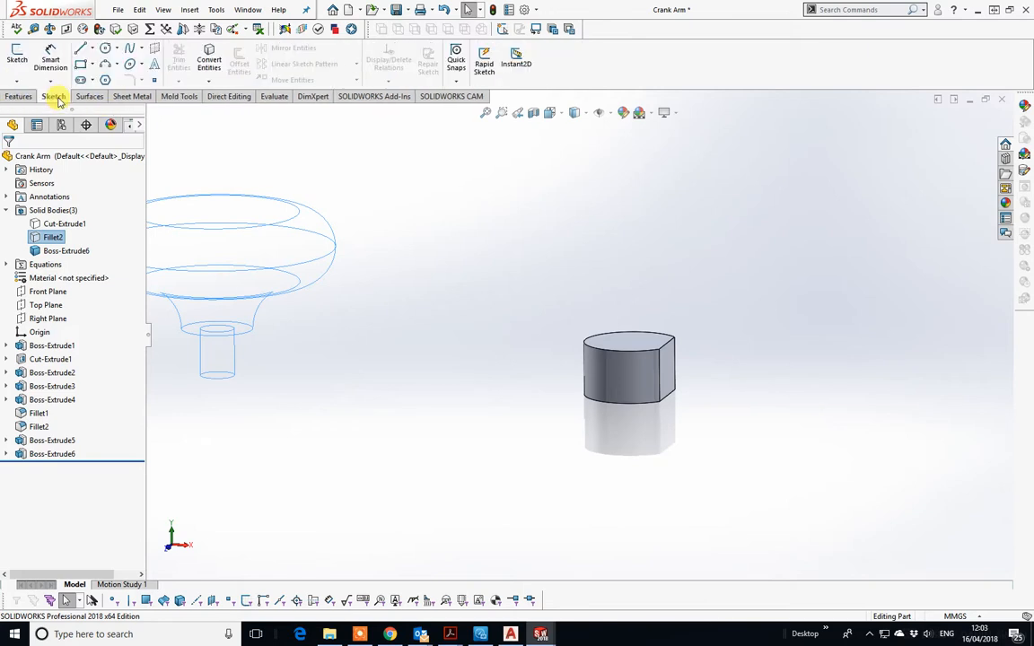
left_click(19, 96)
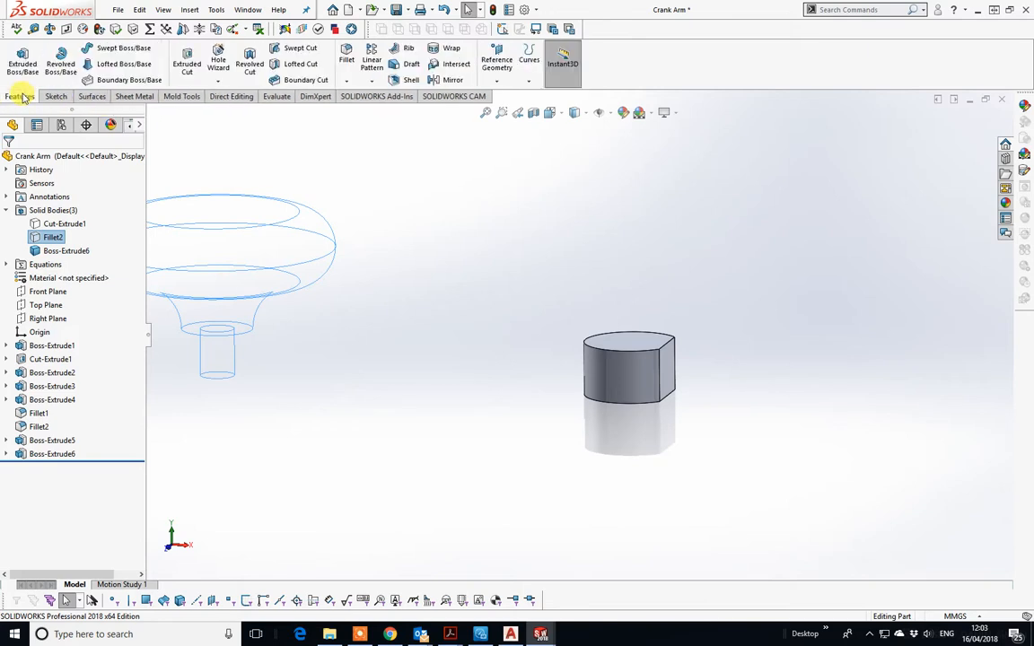
left_click(505, 64)
left_click(508, 97)
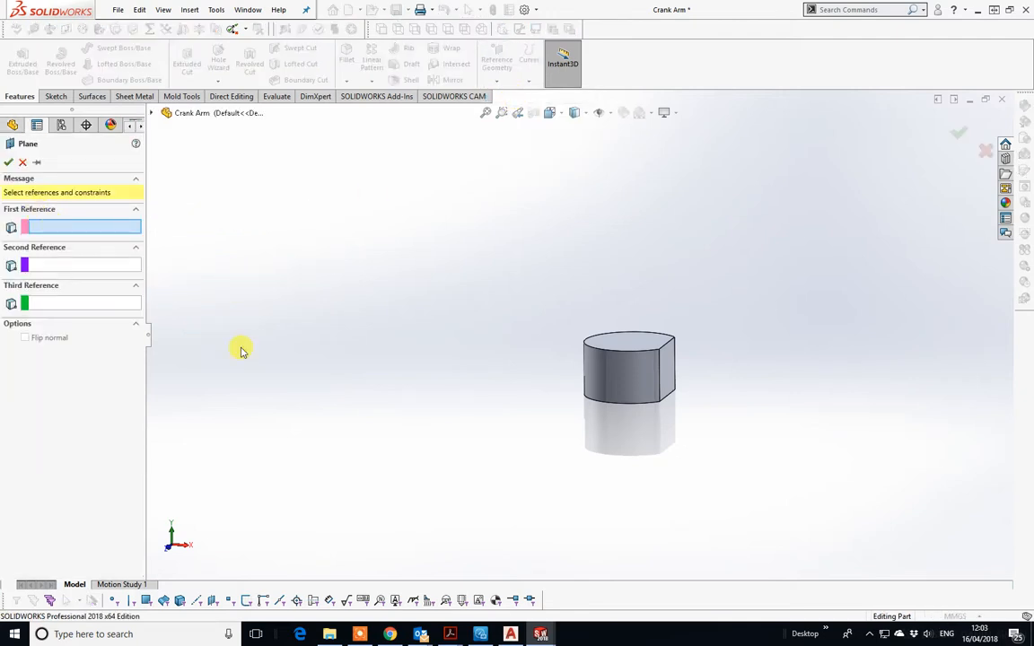
left_click(647, 346)
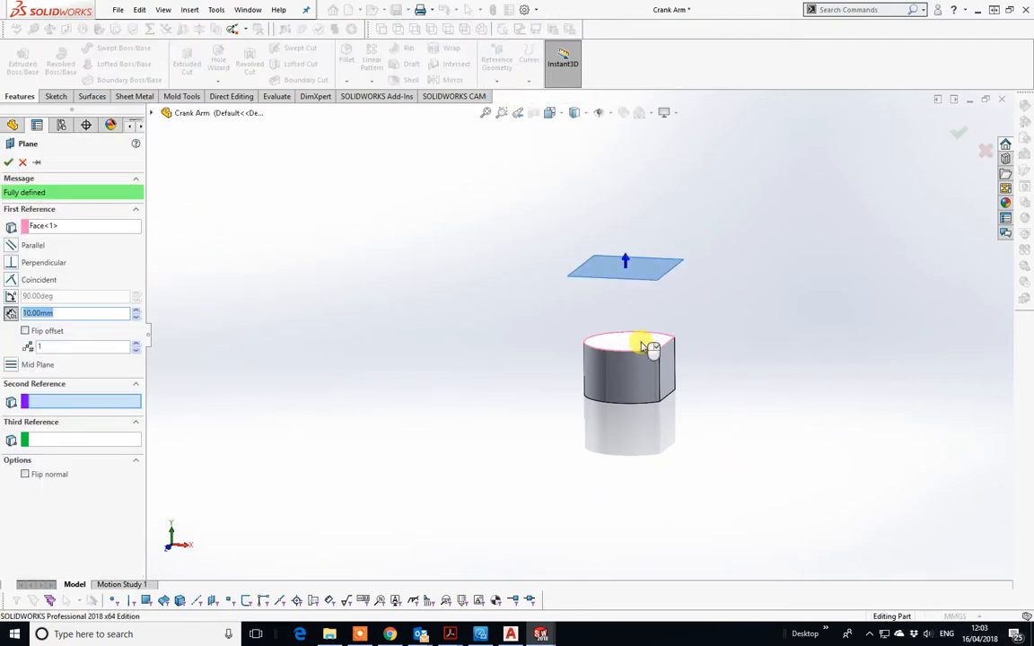
left_click(26, 332)
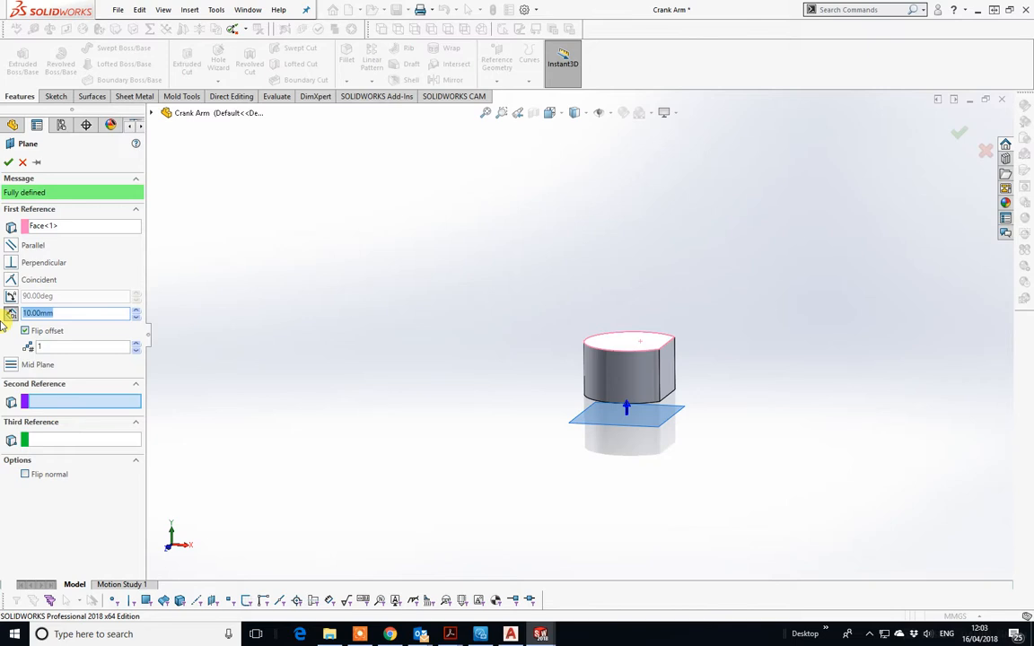
type("38.10")
key("Return")
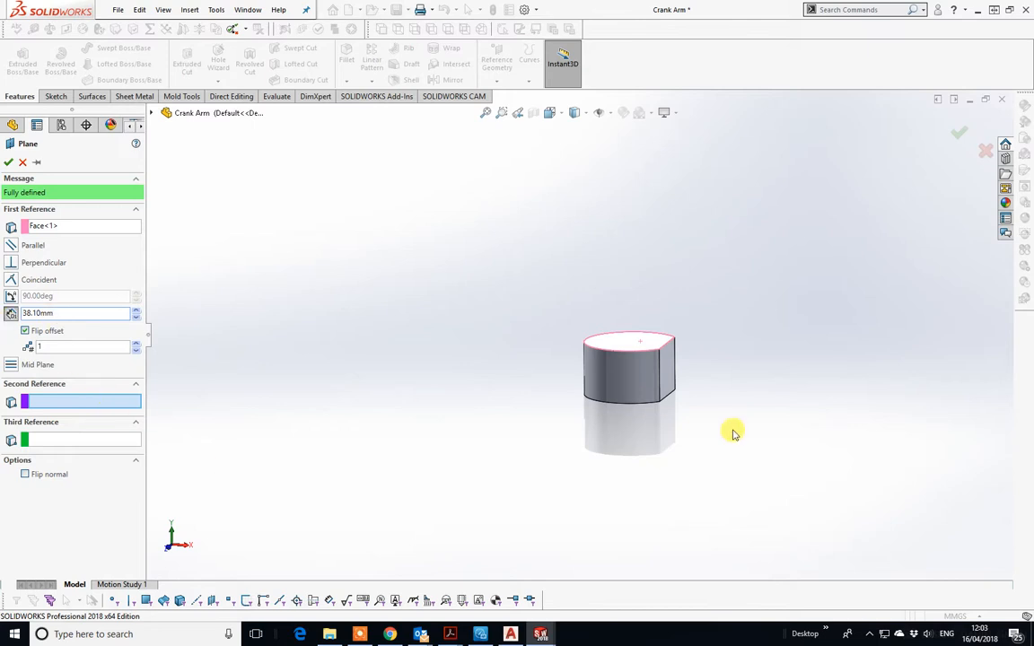
scroll(628, 386, "up", 3)
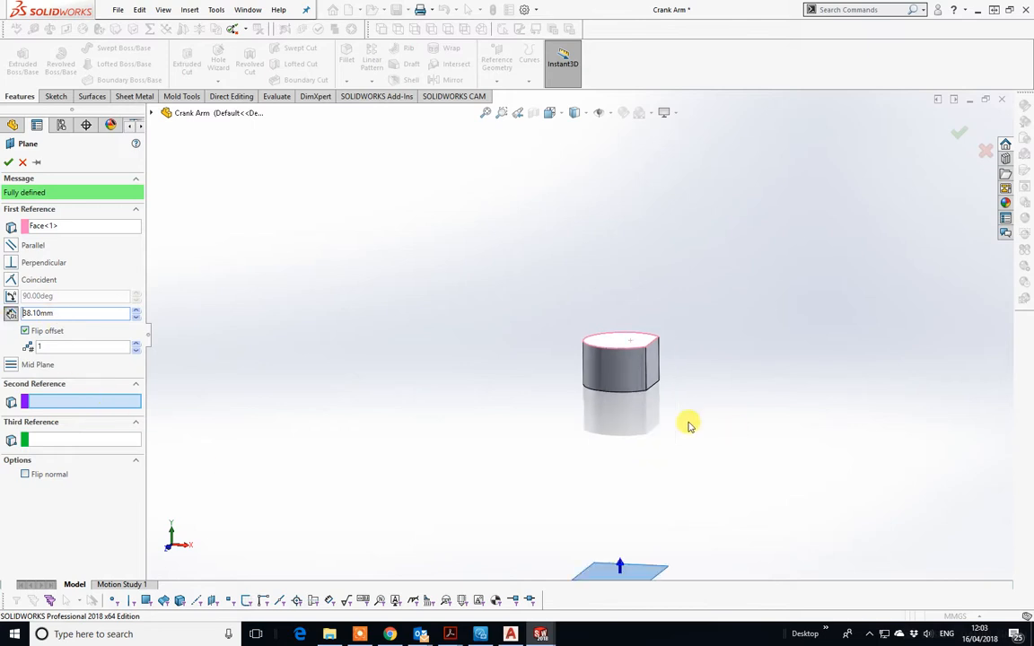
left_click(8, 162)
Sketch a circle with a radius of about 14.91 mm on the new offset plane below the D-shaped plug.
mouse_move(588, 400)
middle_mouse_down()
mouse_move(627, 388)
mouse_move(593, 270)
mouse_move(595, 101)
mouse_move(593, 380)
mouse_move(626, 439)
middle_mouse_up()
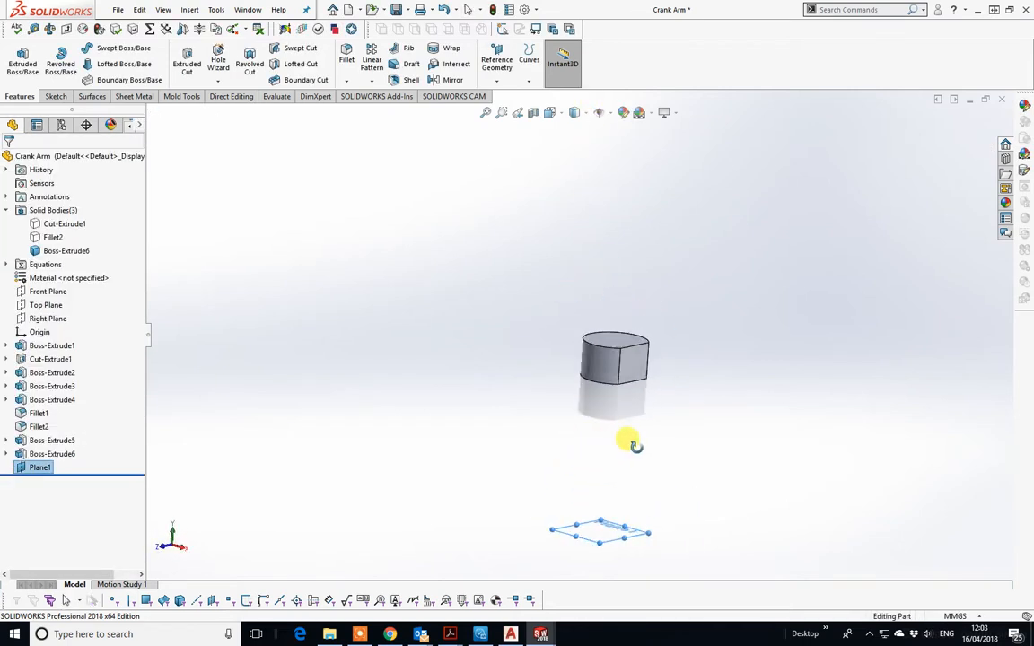
left_click(50, 96)
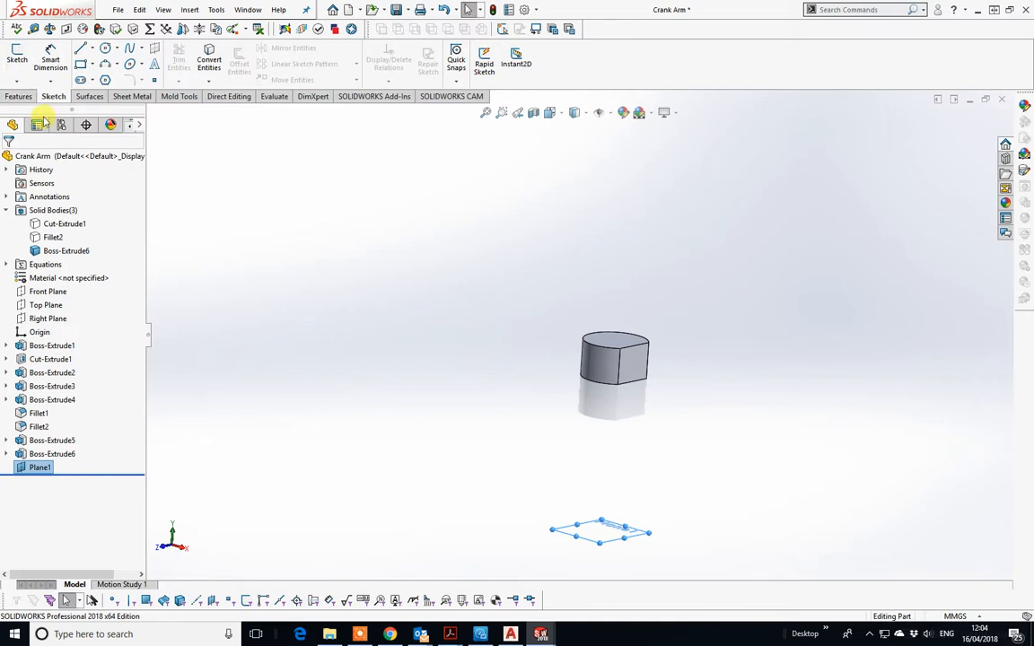
left_click(105, 48)
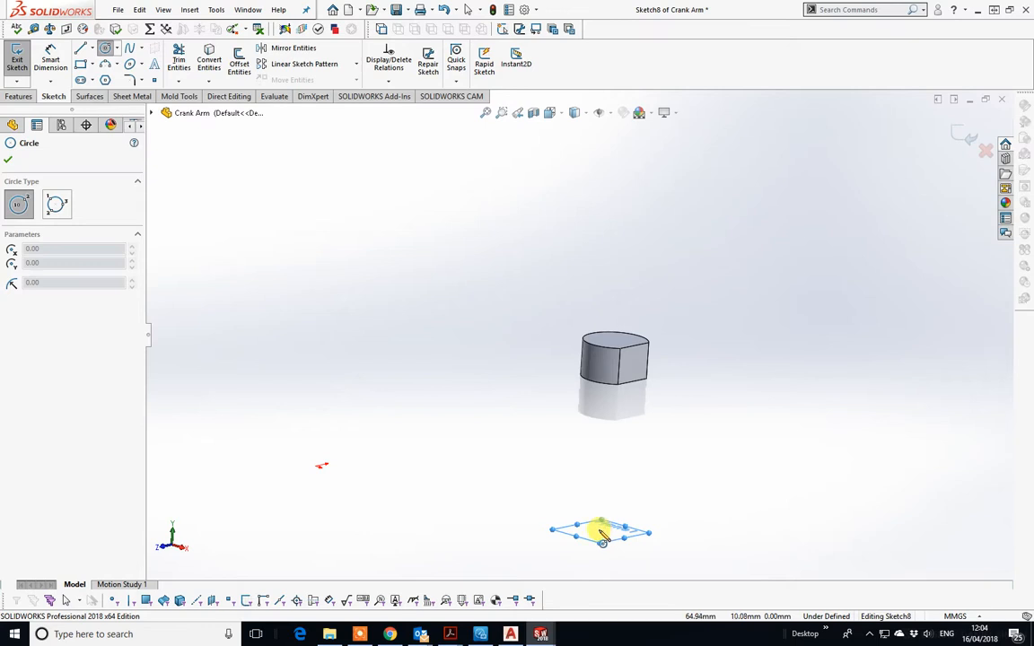
left_click(601, 534)
left_click(662, 545)
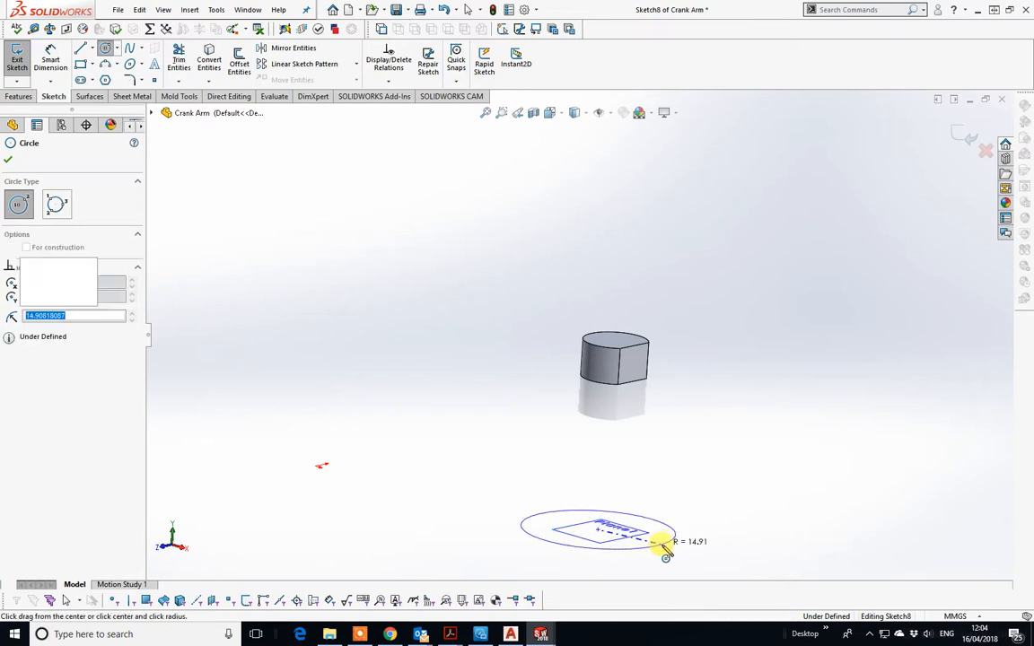
right_click(666, 551)
left_click(693, 529)
Make the circle's centre coincident with the centre of the D-shaped plug's round edge.
mouse_move(680, 471)
middle_mouse_down()
mouse_move(648, 484)
mouse_move(655, 574)
mouse_move(667, 452)
mouse_move(651, 496)
mouse_move(662, 490)
mouse_move(618, 468)
middle_mouse_up()
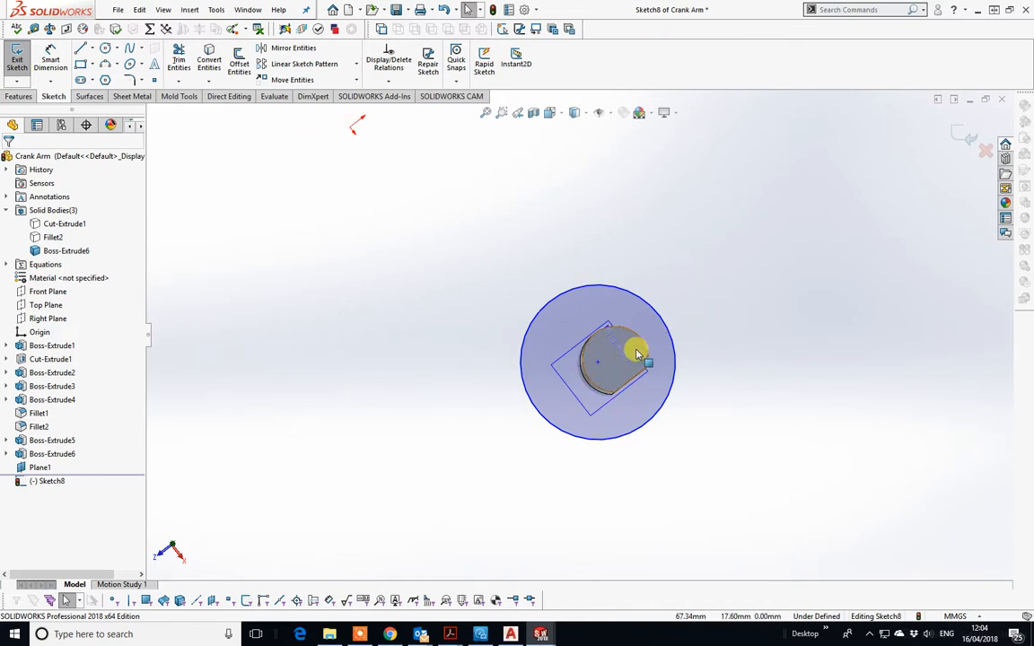
mouse_move(613, 363)
left_mouse_down()
mouse_move(626, 366)
mouse_move(588, 366)
mouse_move(599, 369)
left_mouse_up()
middle_click_drag(749, 467, 623, 397)
middle_click_drag(752, 508, 766, 473)
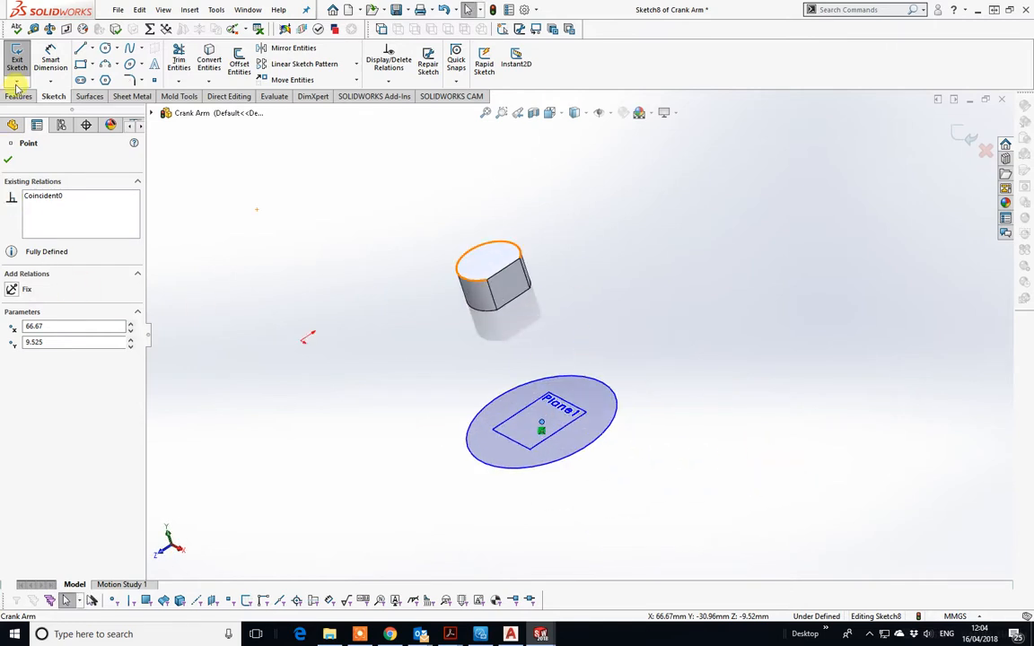
Dimension the circle's diameter at 18.92 mm and exit the sketch.
left_click(50, 59)
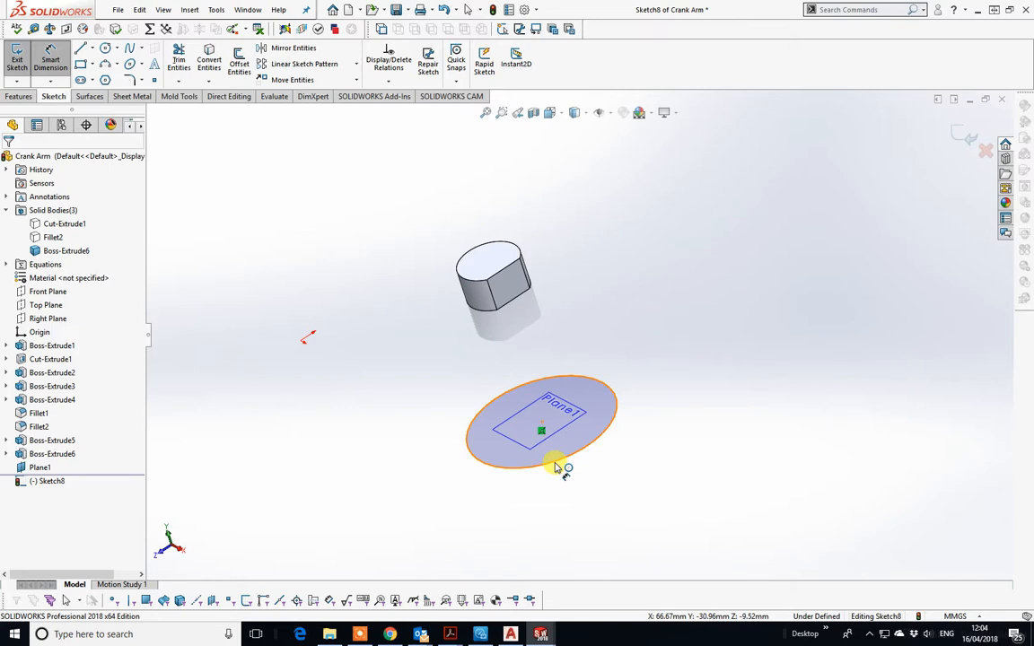
left_click(556, 471)
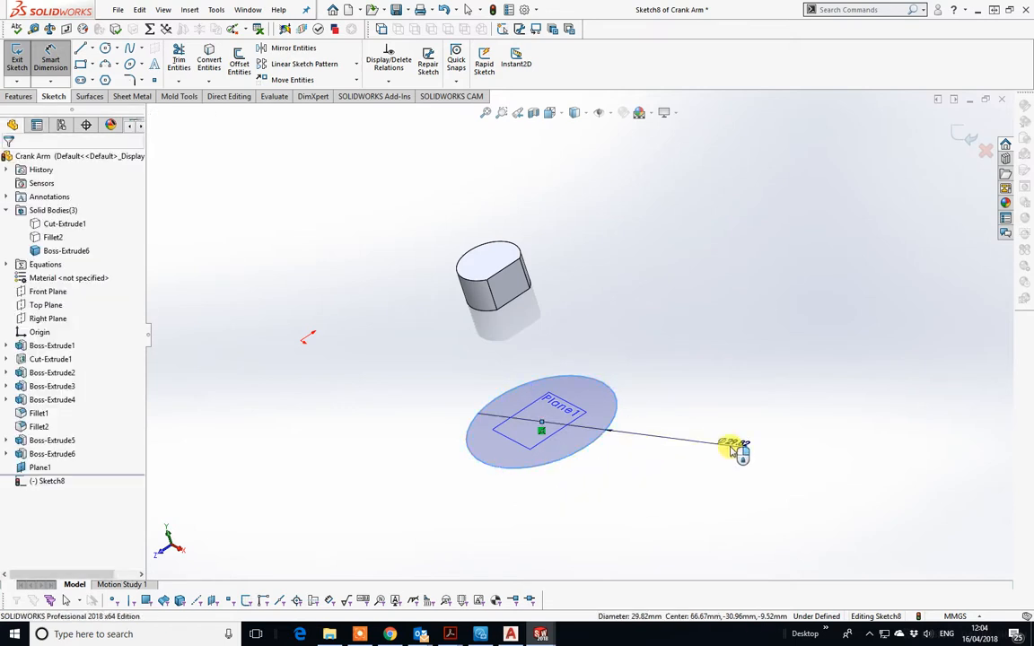
left_click(731, 446)
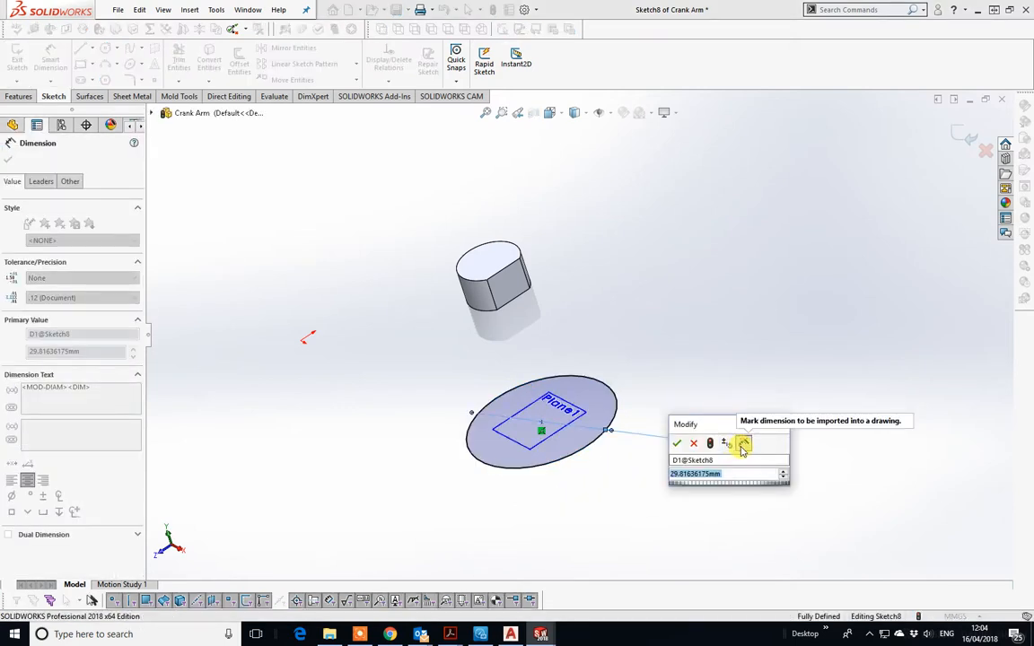
type("18.92")
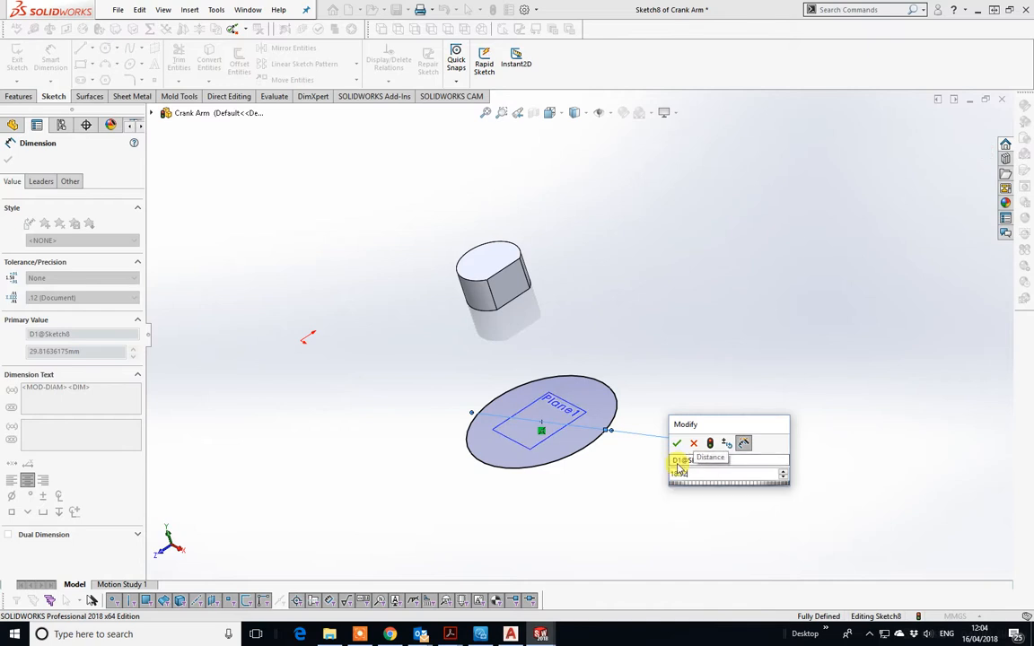
key("Return")
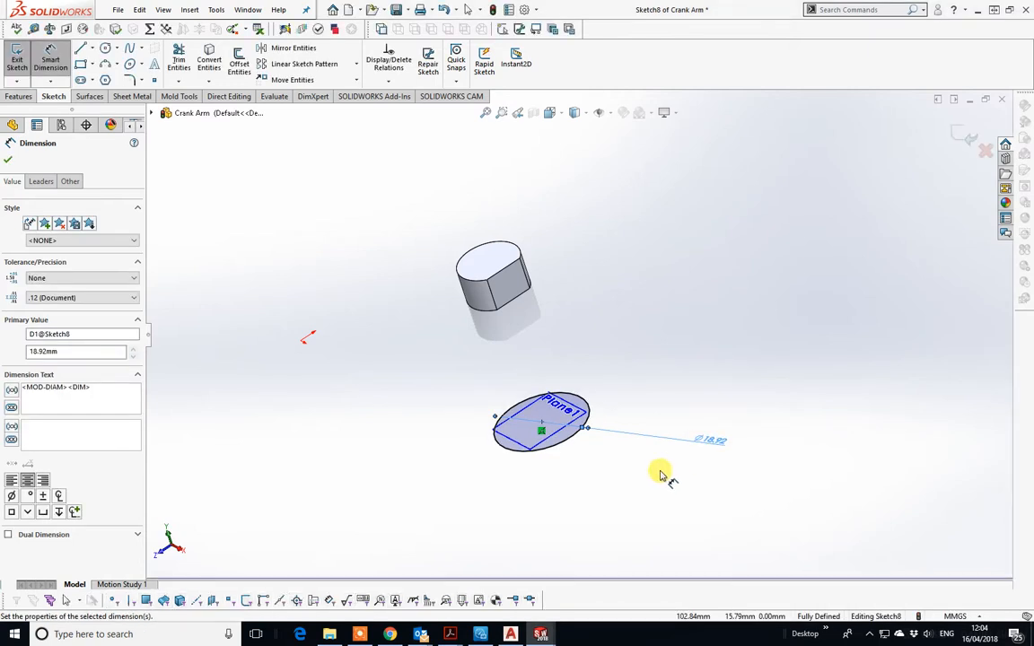
left_click(963, 138)
left_click(959, 138)
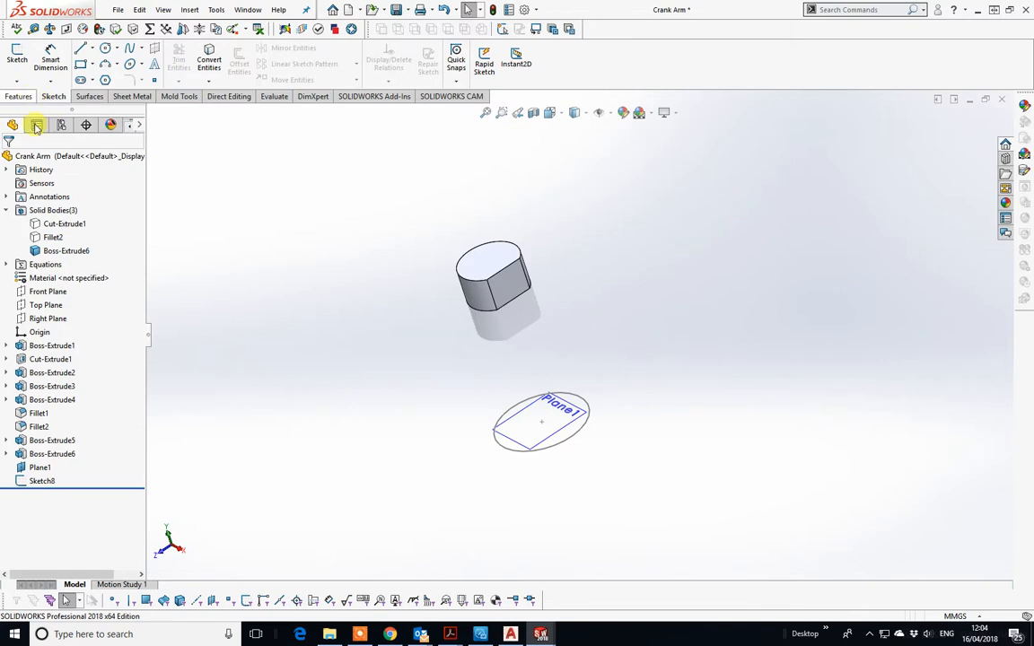
Reopen the circle sketch on the offset plane below the D-shaped plug for editing.
left_click(41, 481)
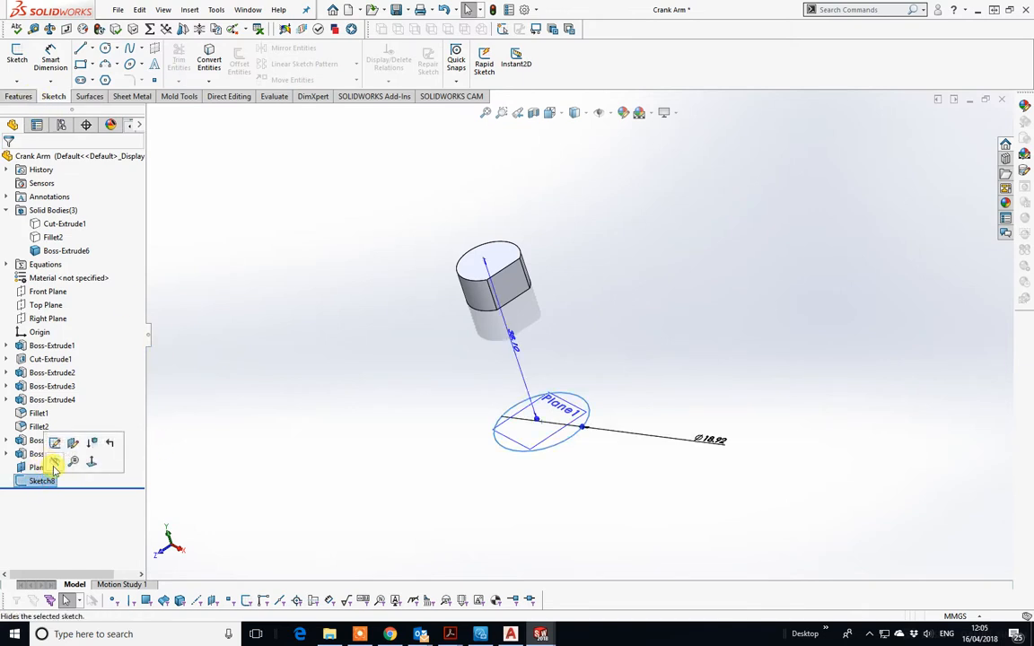
left_click(57, 443)
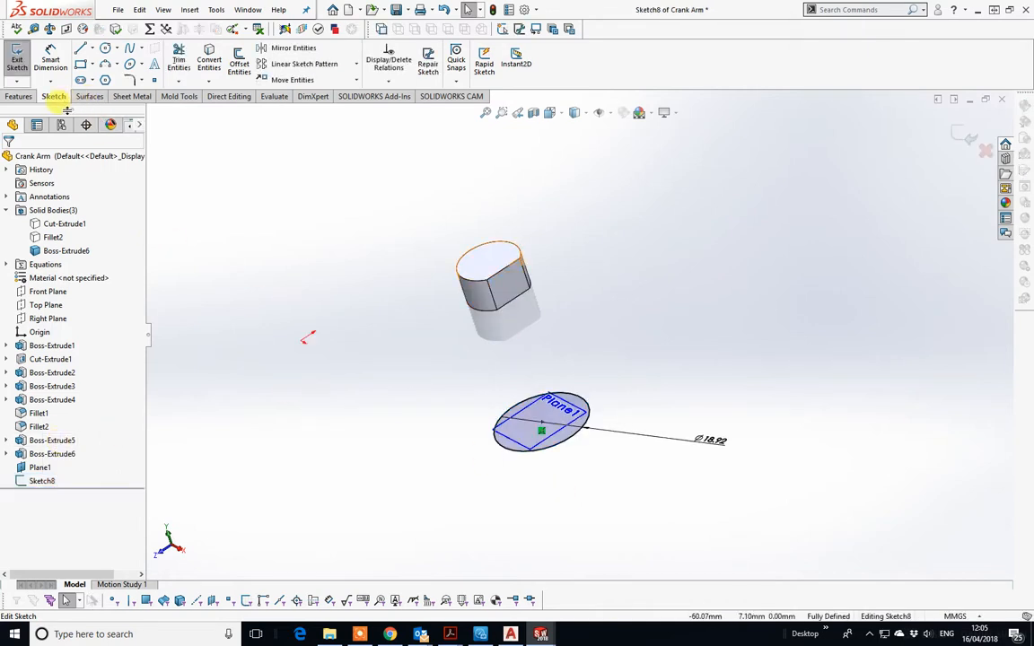
left_click(18, 96)
left_click(20, 63)
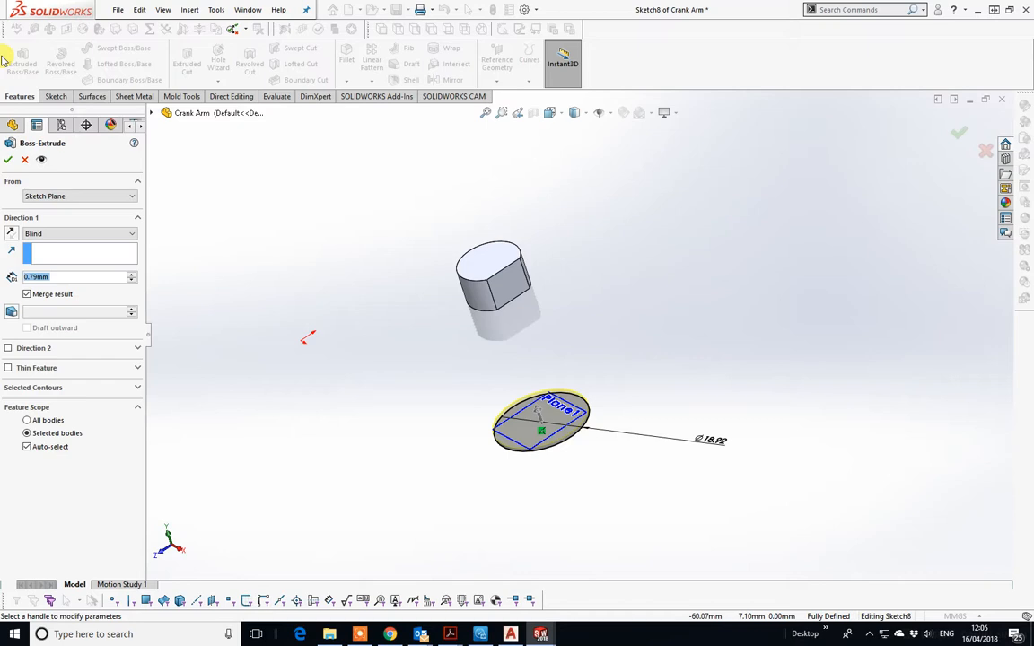
type("12.7")
key("Return")
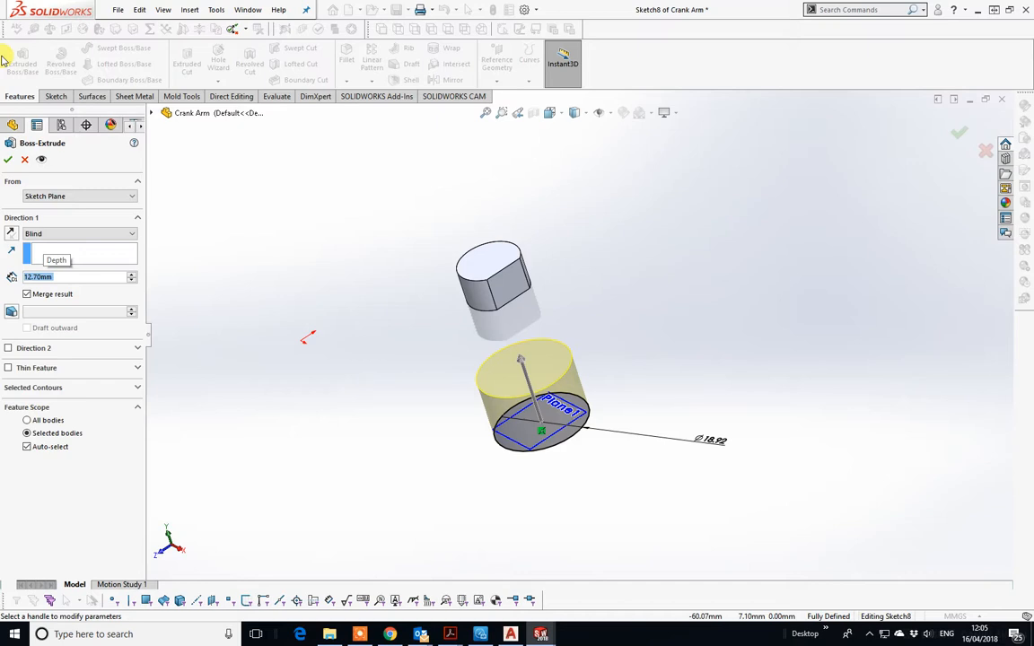
type("16.82")
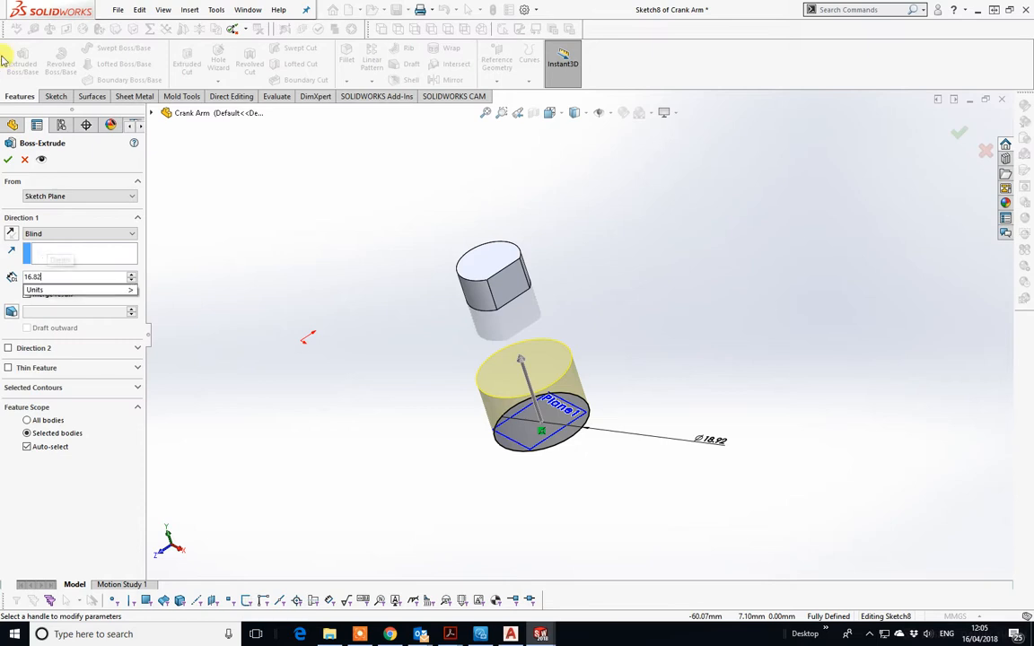
key("Return")
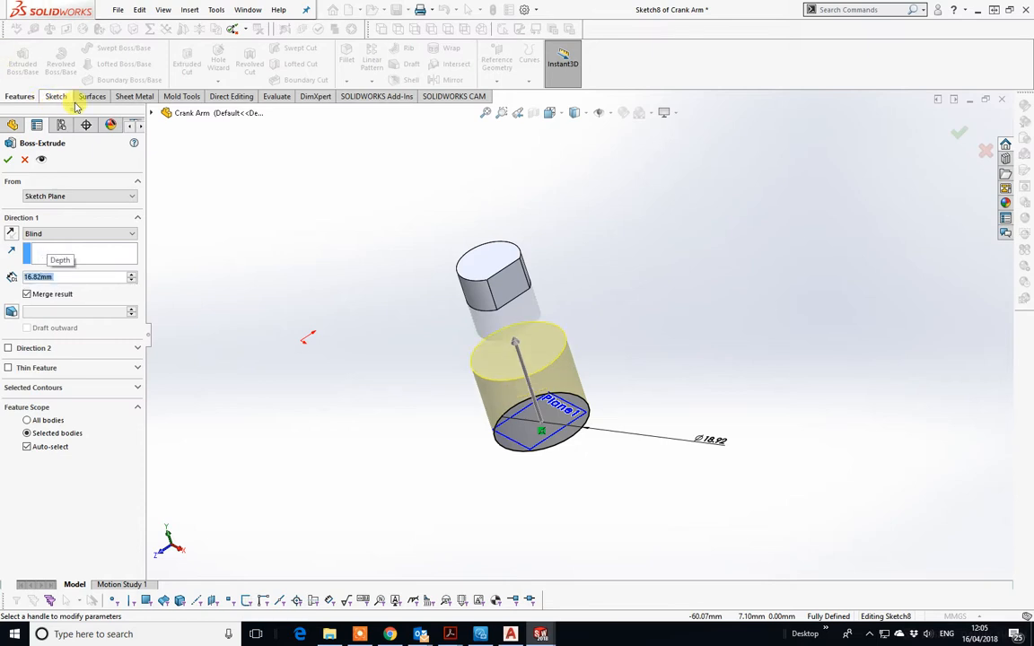
key("BackSpace")
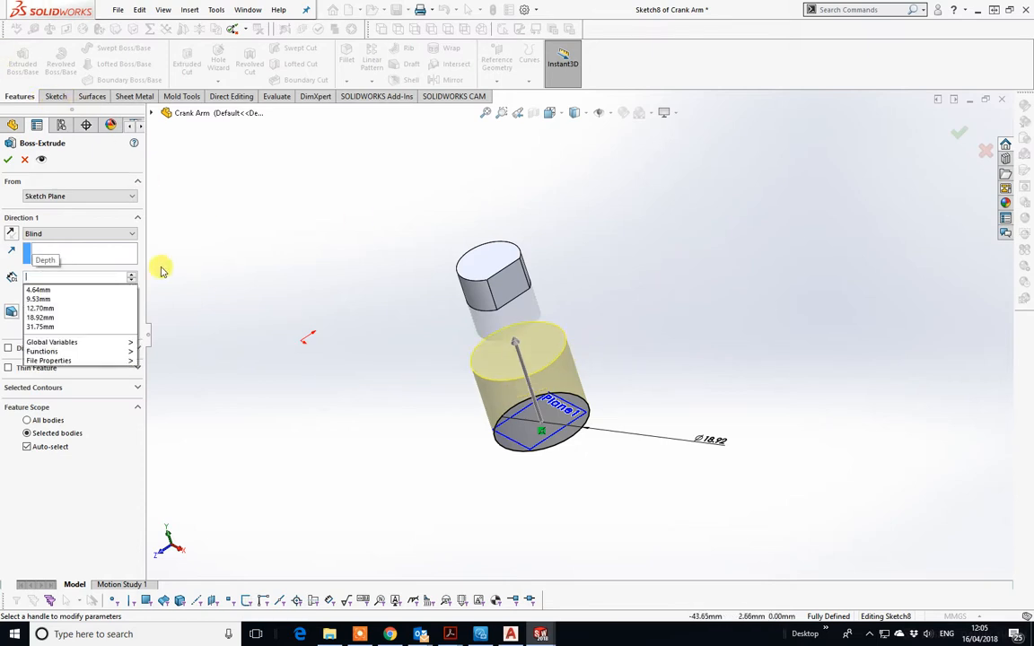
key("Escape")
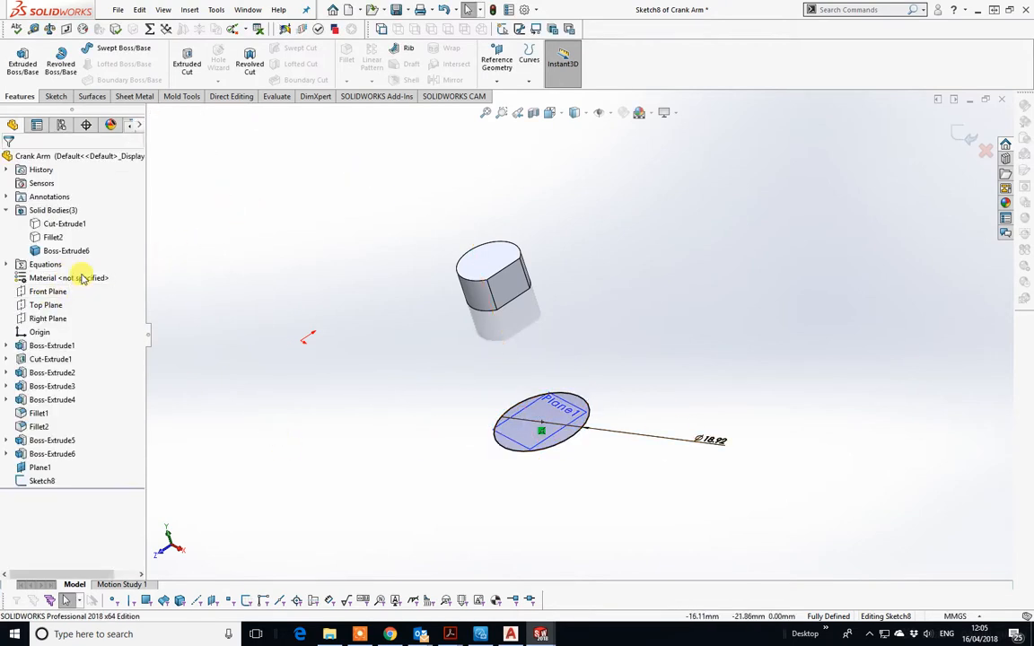
Extrude the circle on the offset plane as a blind boss 16.82 mm deep towards the D-shaped plug.
left_click(22, 63)
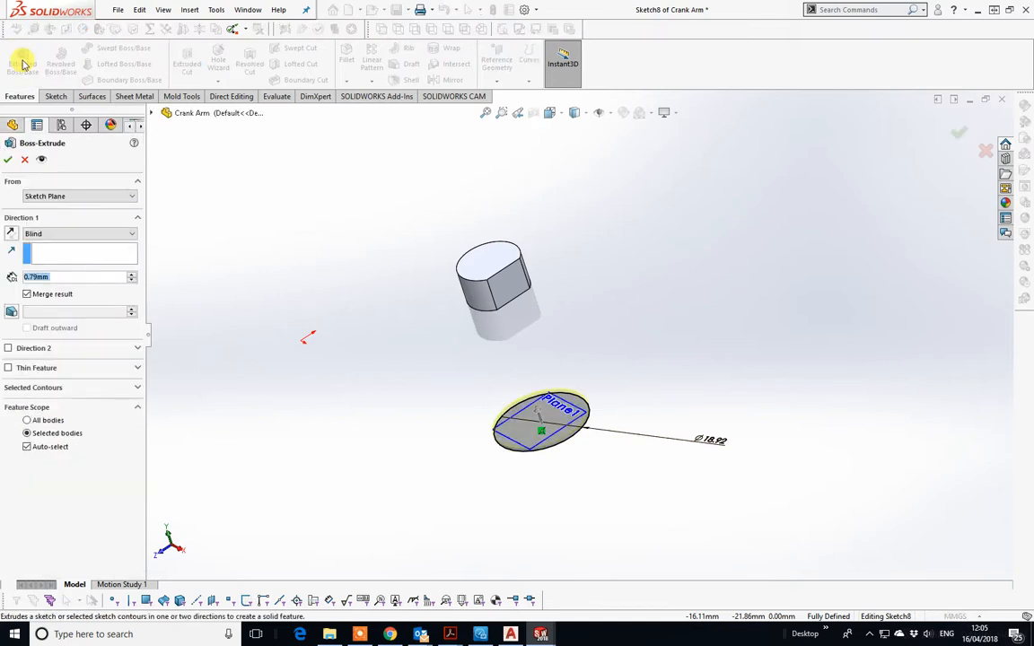
type("16")
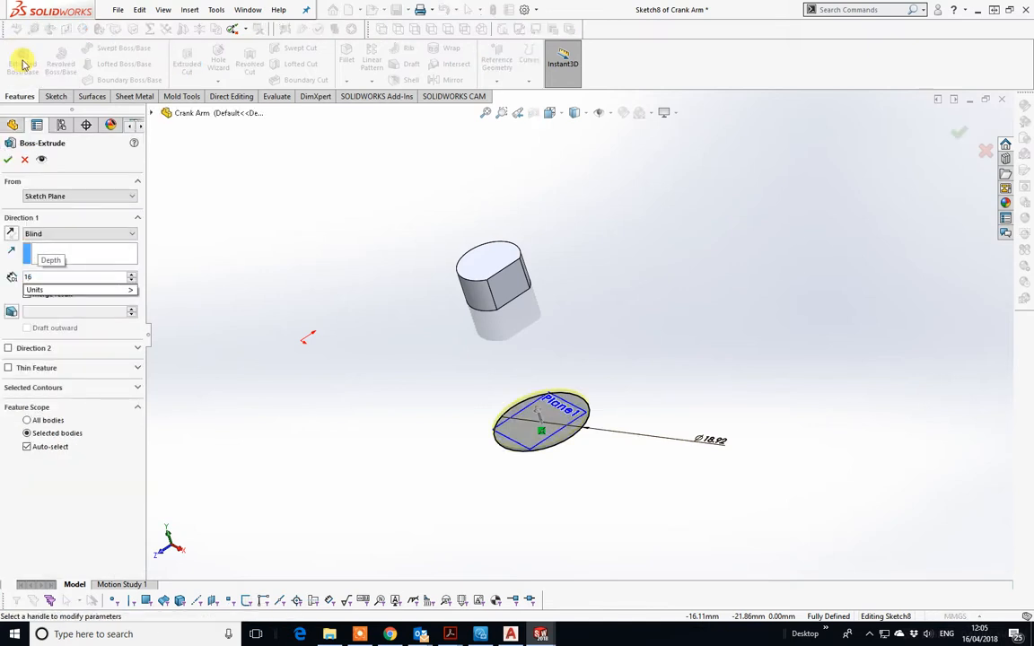
type(".")
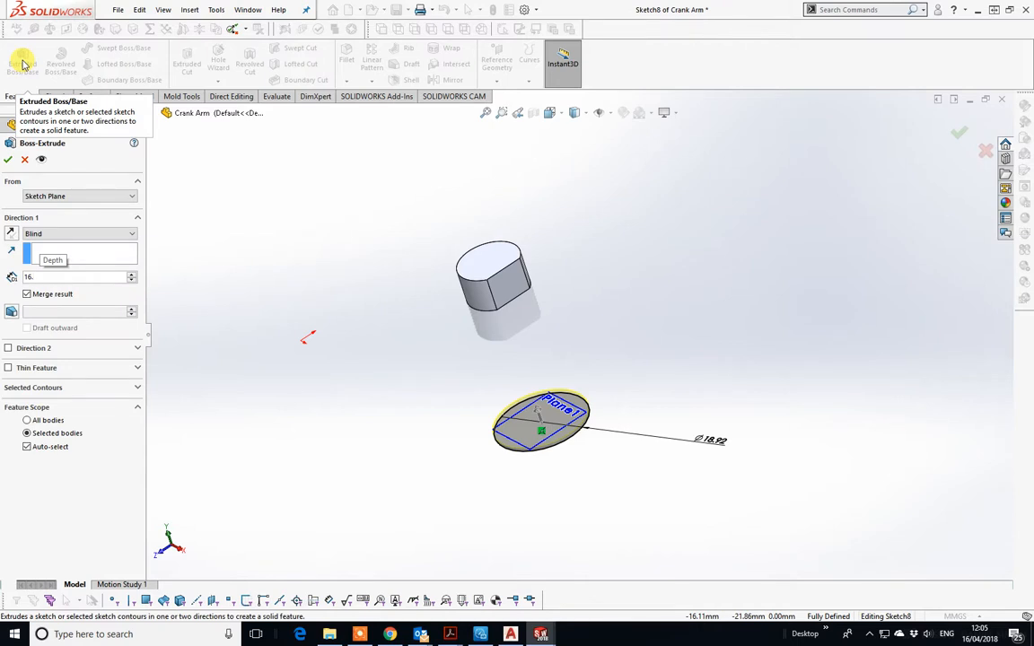
type("82")
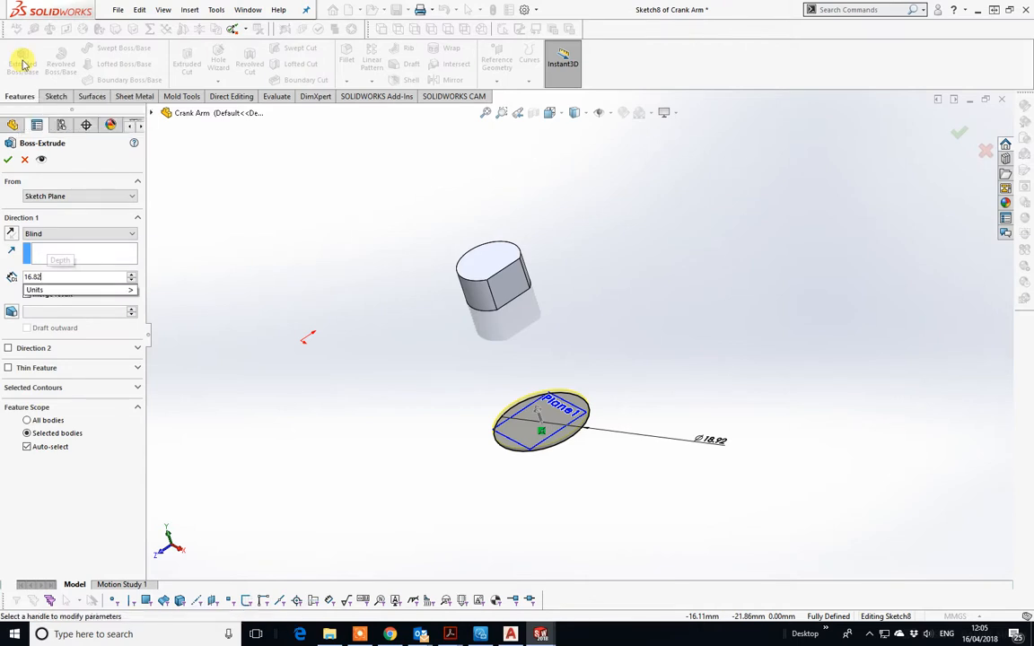
key("Return")
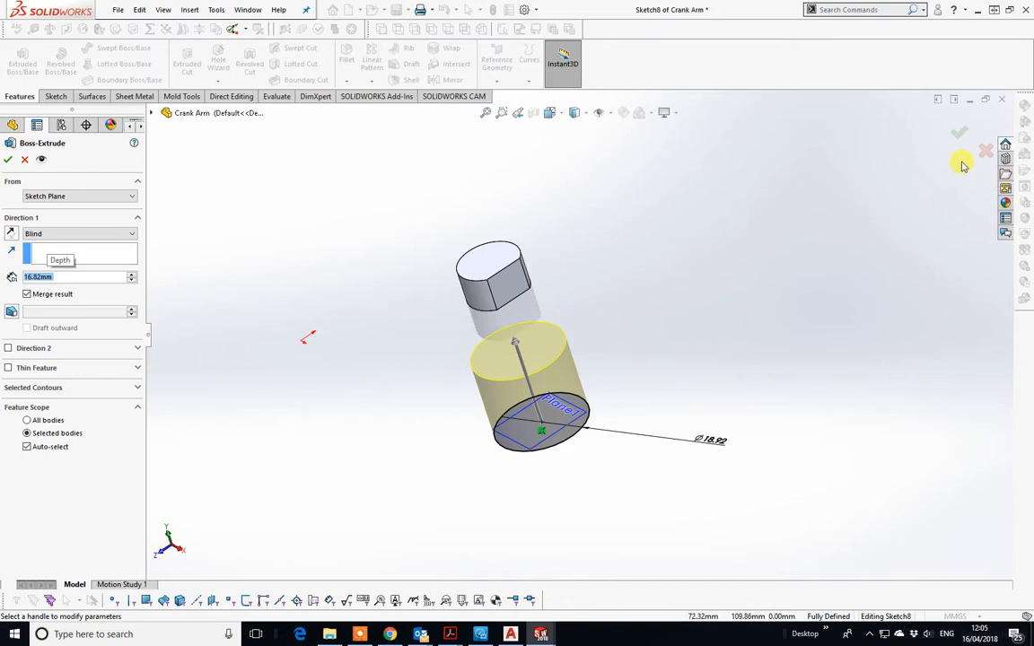
left_click(8, 159)
middle_click_drag(564, 413, 565, 364)
key("Escape")
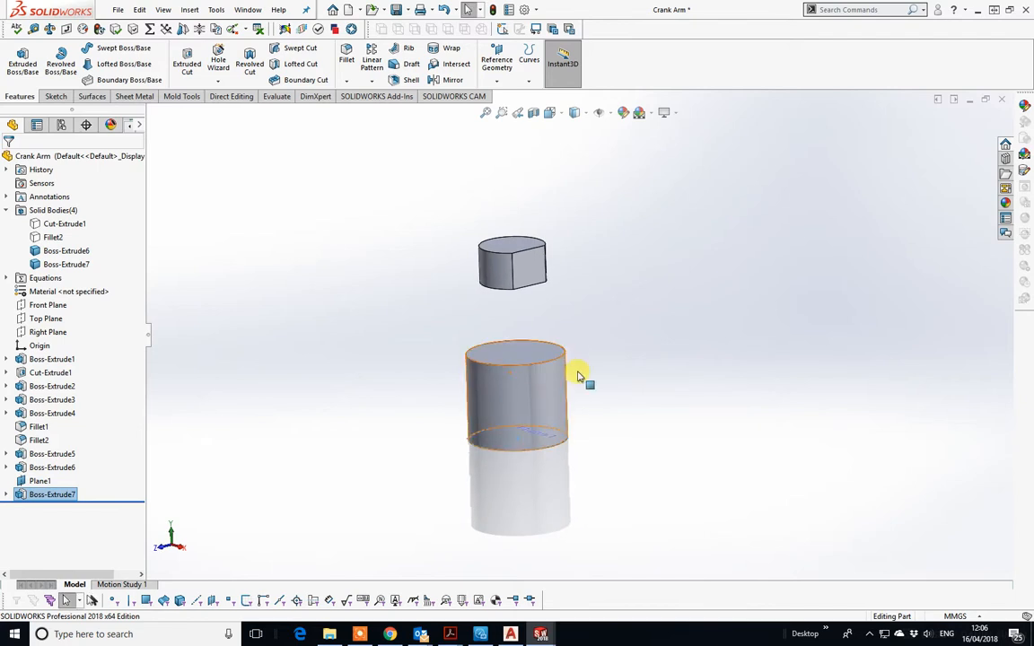
Start a sketch on the underside of the D-shaped plug and convert that face's edges into sketch entities.
middle_click_drag(493, 247, 553, 182)
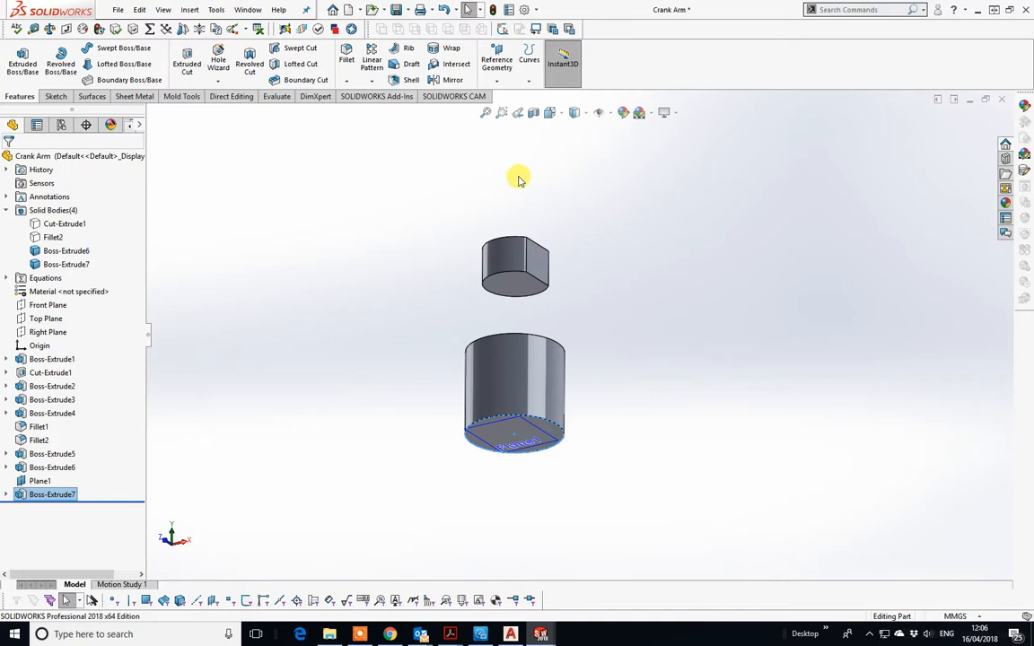
left_click(53, 97)
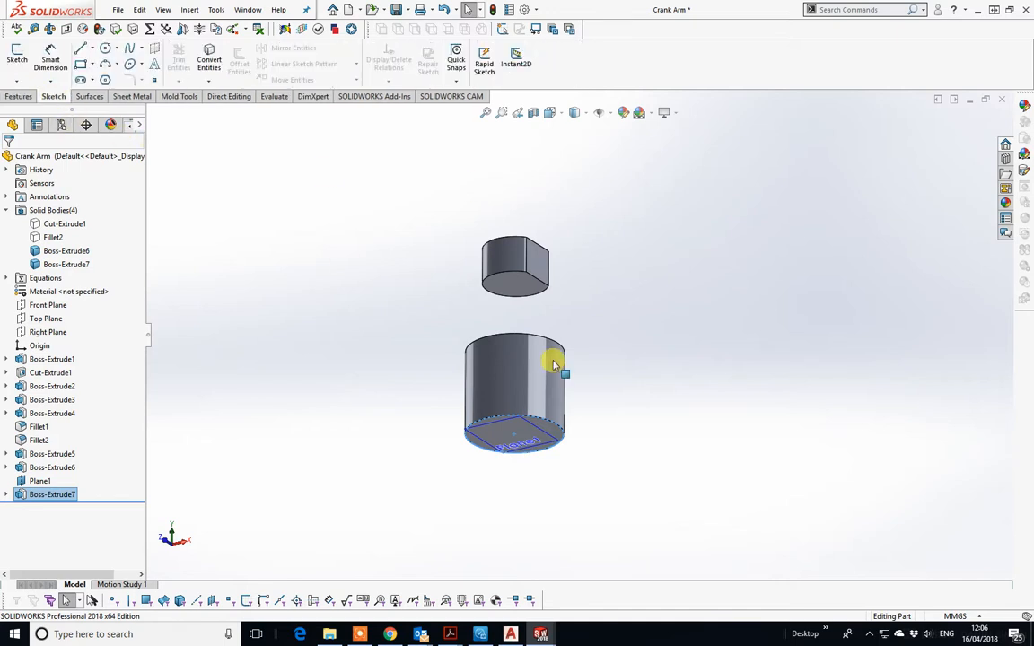
left_click(513, 287)
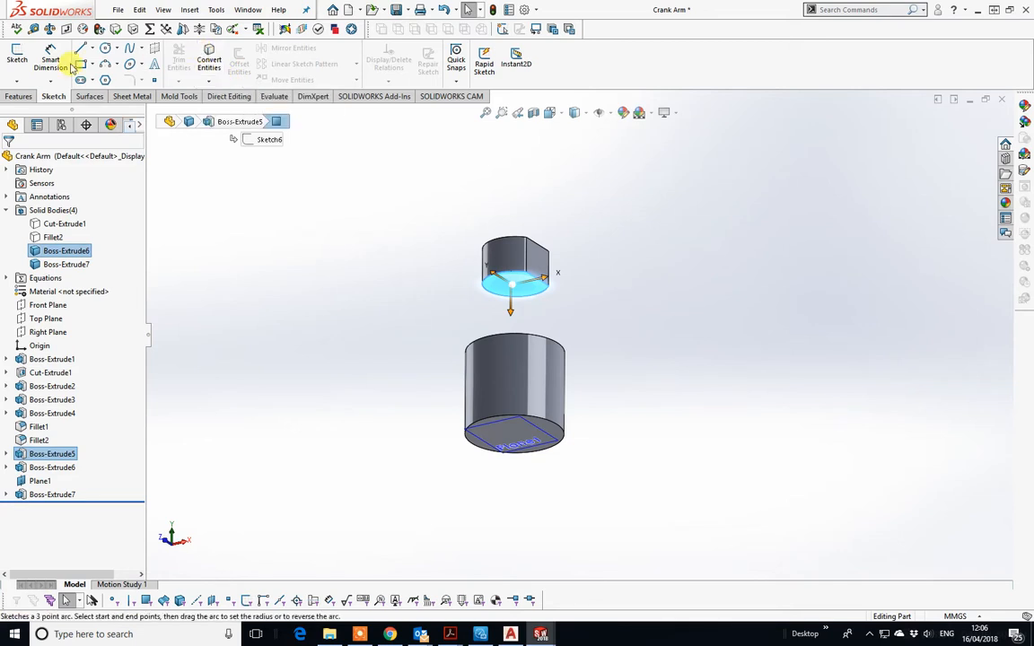
left_click(17, 56)
left_click(215, 68)
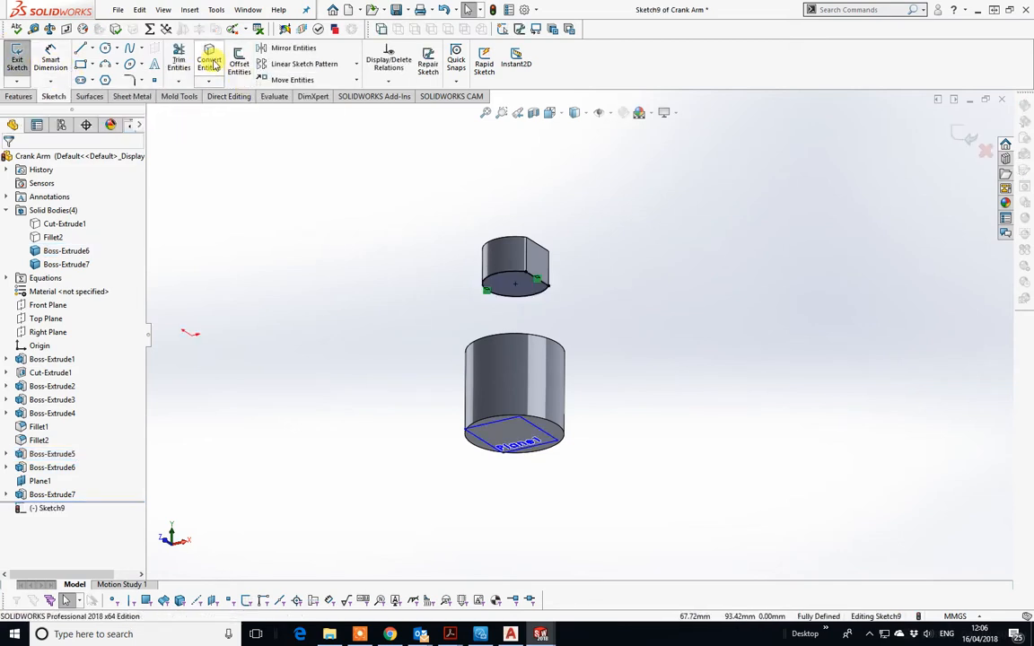
Extrude the converted D-shaped profile Up To Next onto the cylinder with Merge result enabled.
left_click(21, 97)
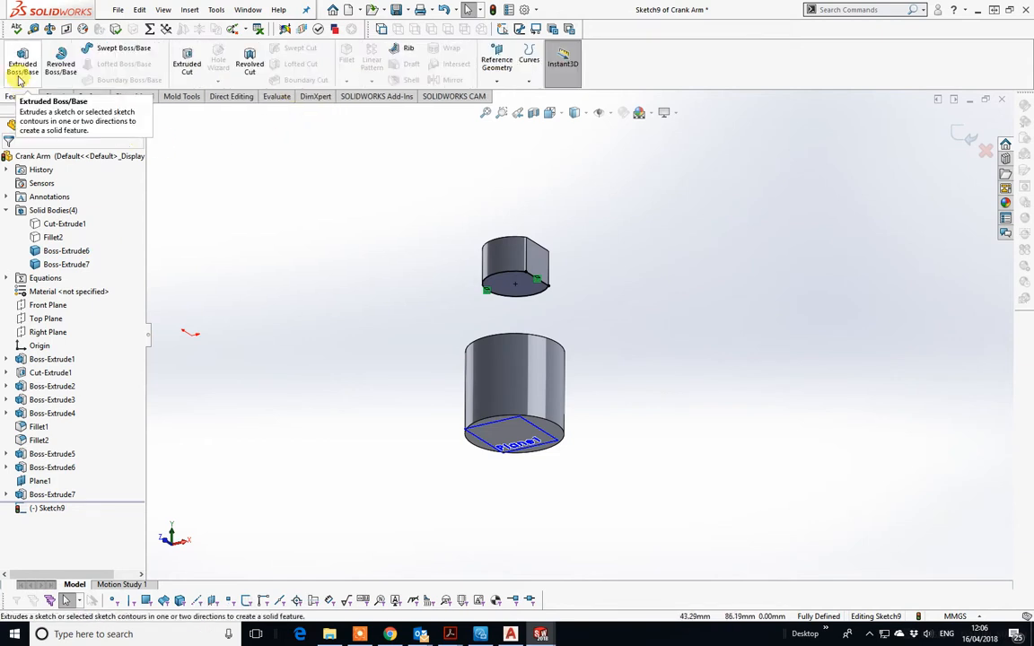
left_click(21, 65)
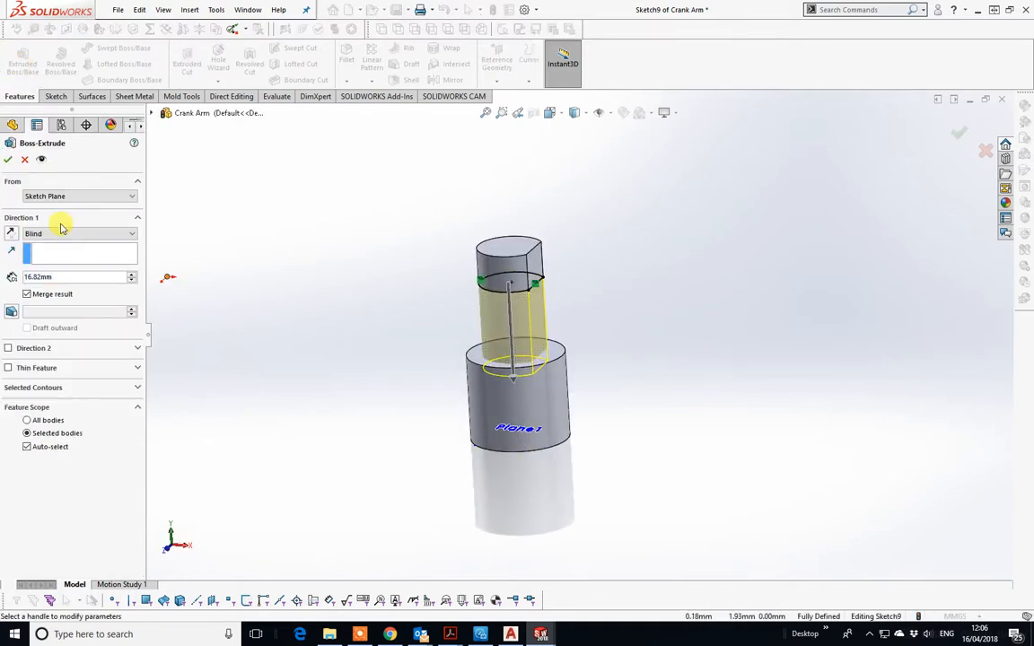
left_click(133, 235)
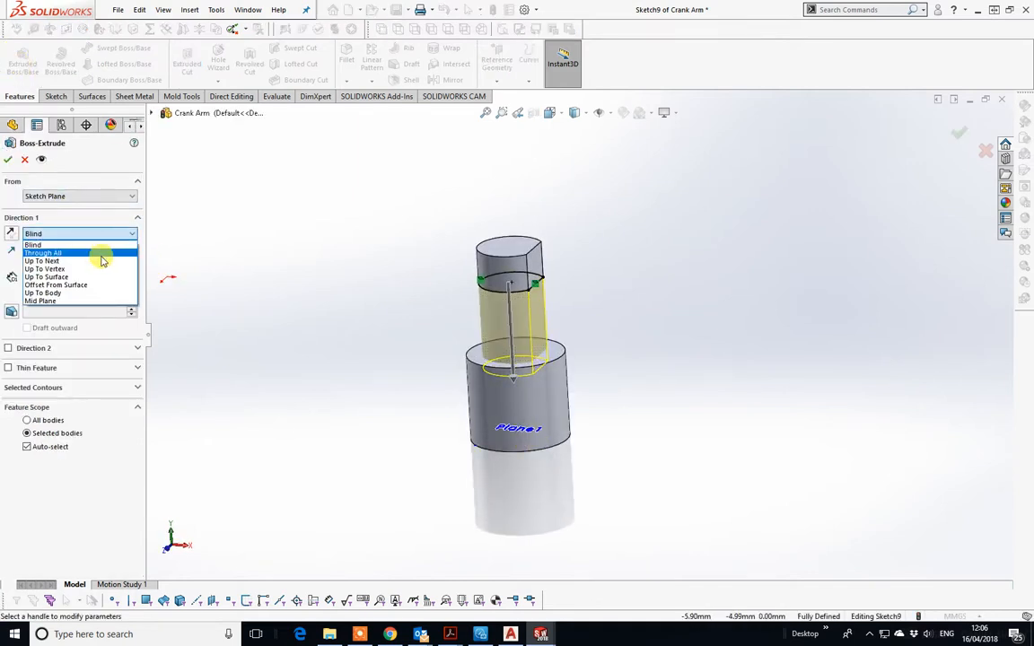
left_click(100, 258)
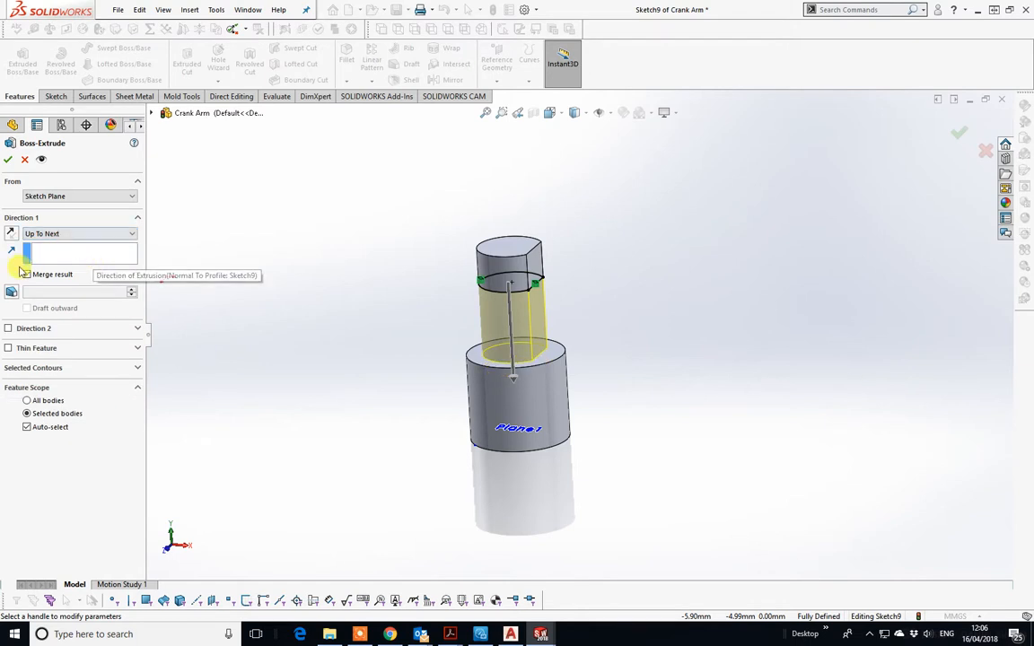
left_click(7, 160)
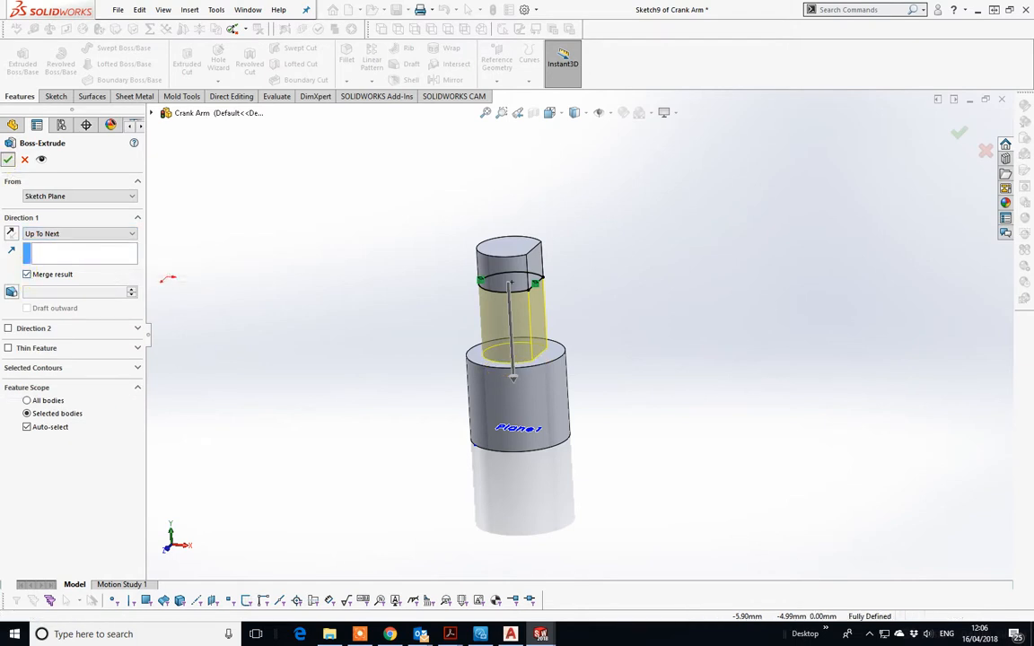
middle_click_drag(632, 435, 618, 454)
key("space")
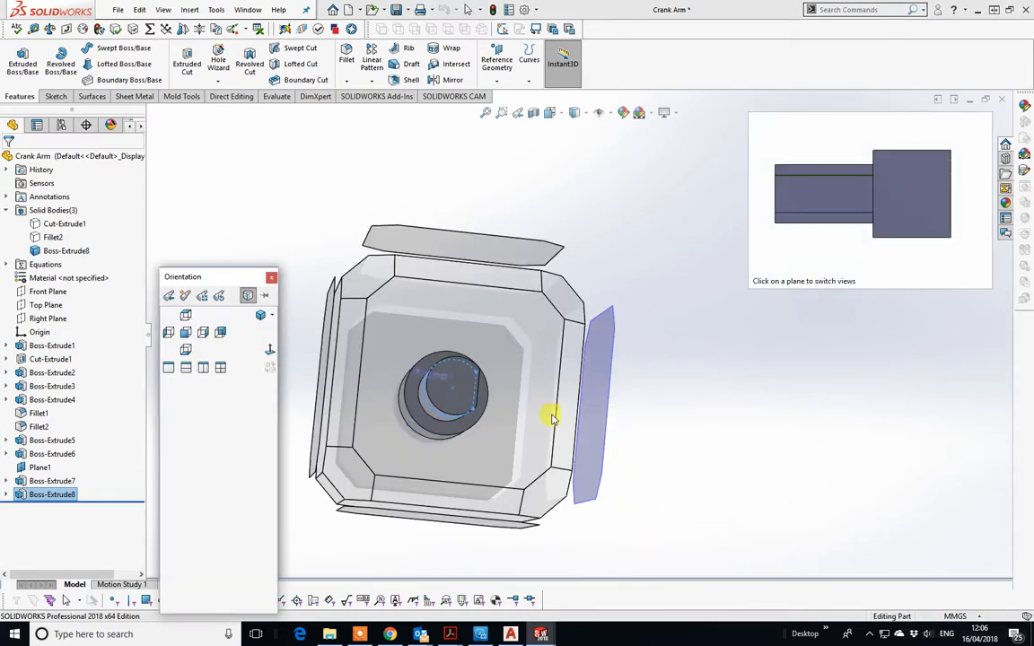
left_click(502, 424)
middle_click_drag(503, 425, 595, 378)
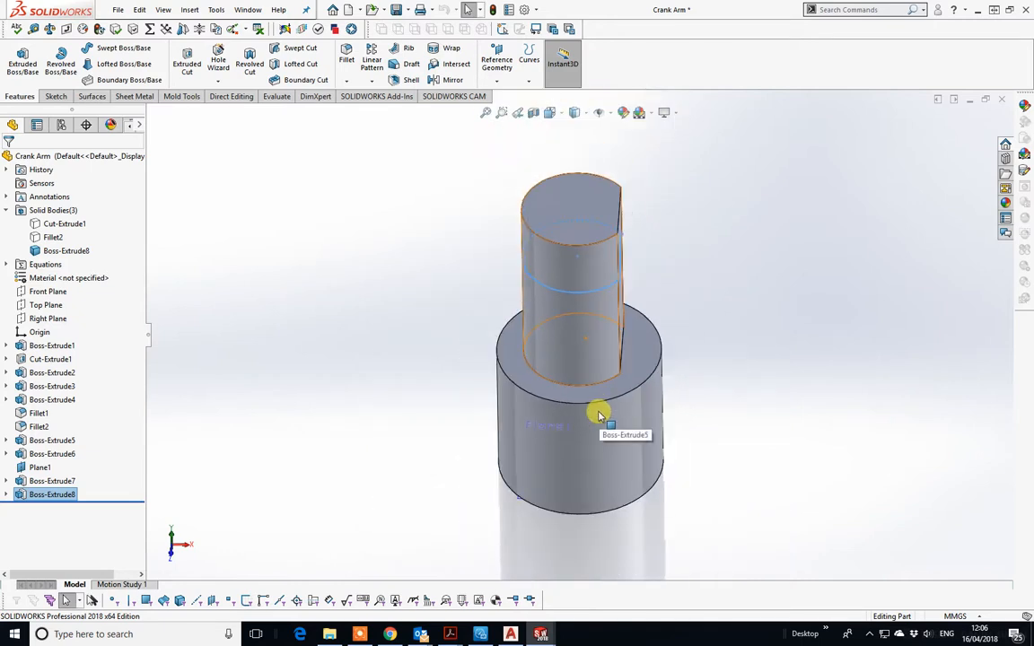
middle_click_drag(598, 414, 601, 313)
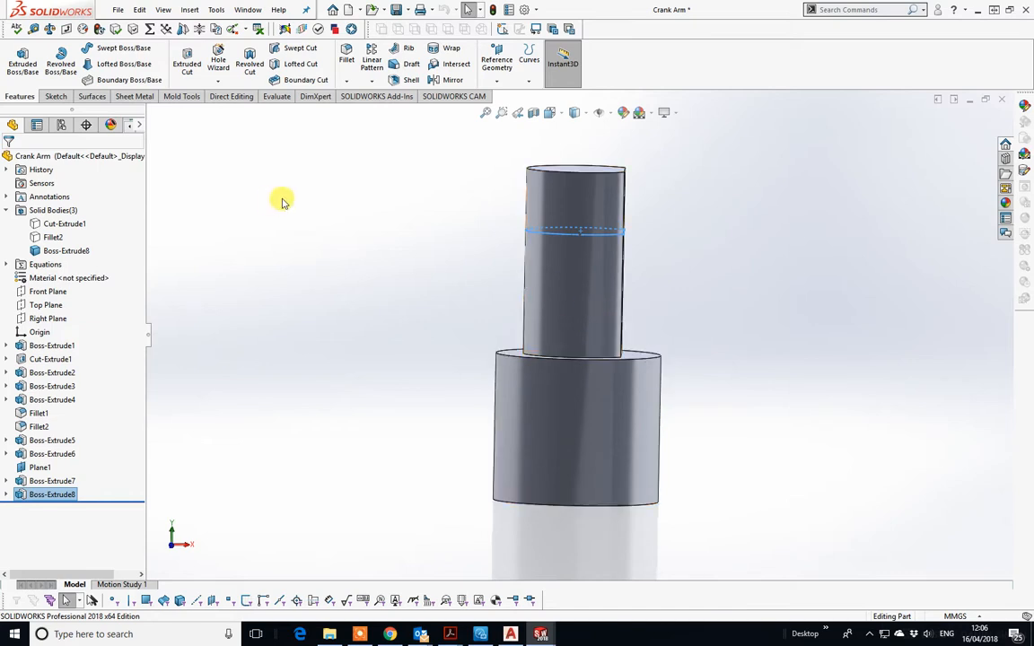
left_click(348, 55)
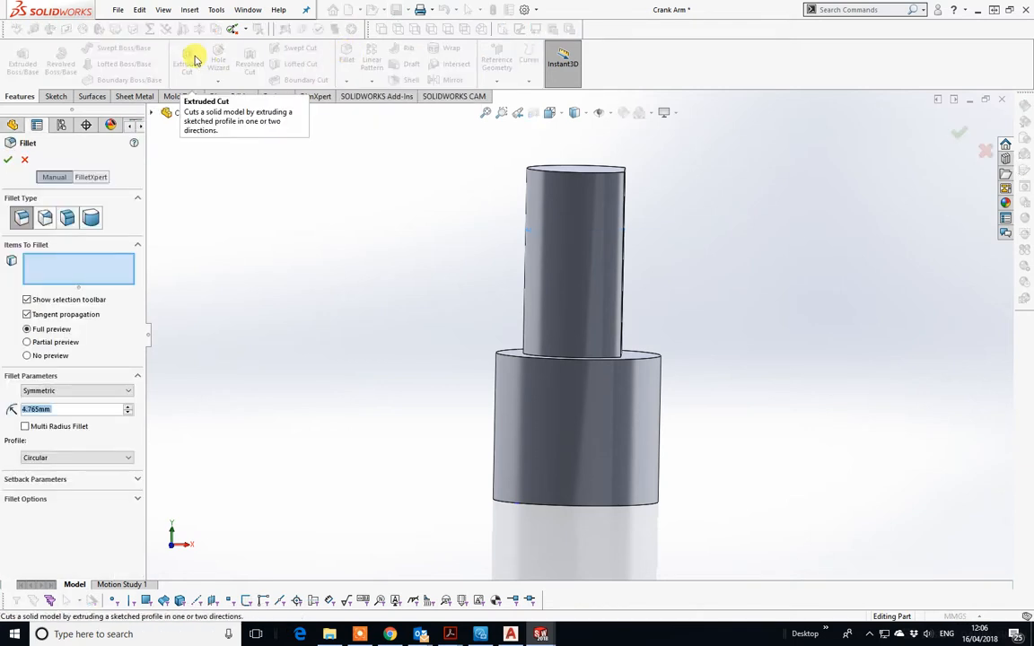
middle_click_drag(600, 266, 623, 300)
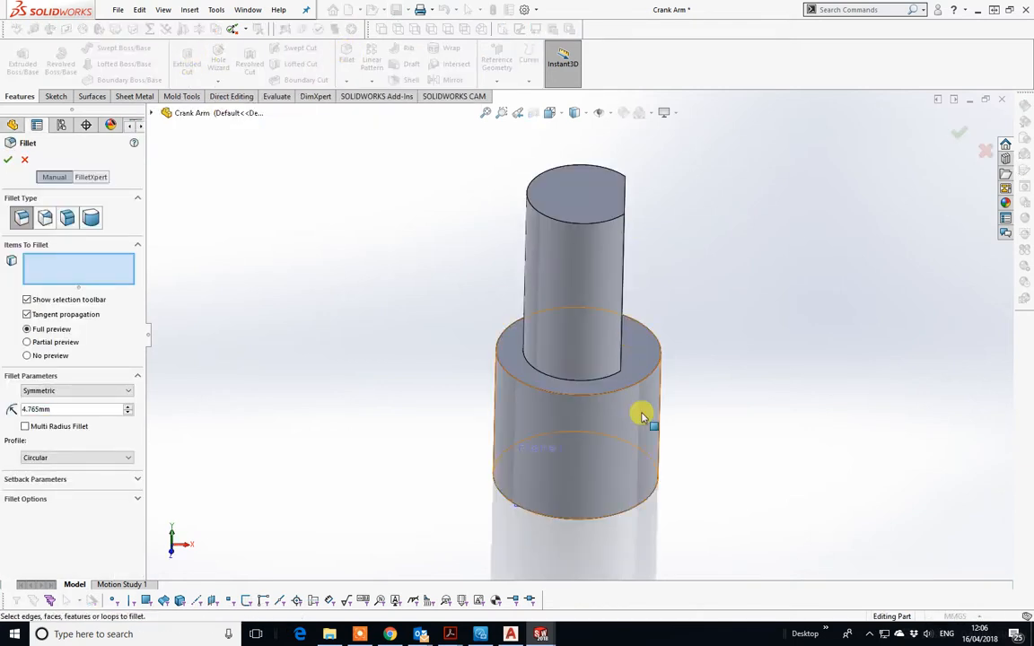
left_click(621, 386)
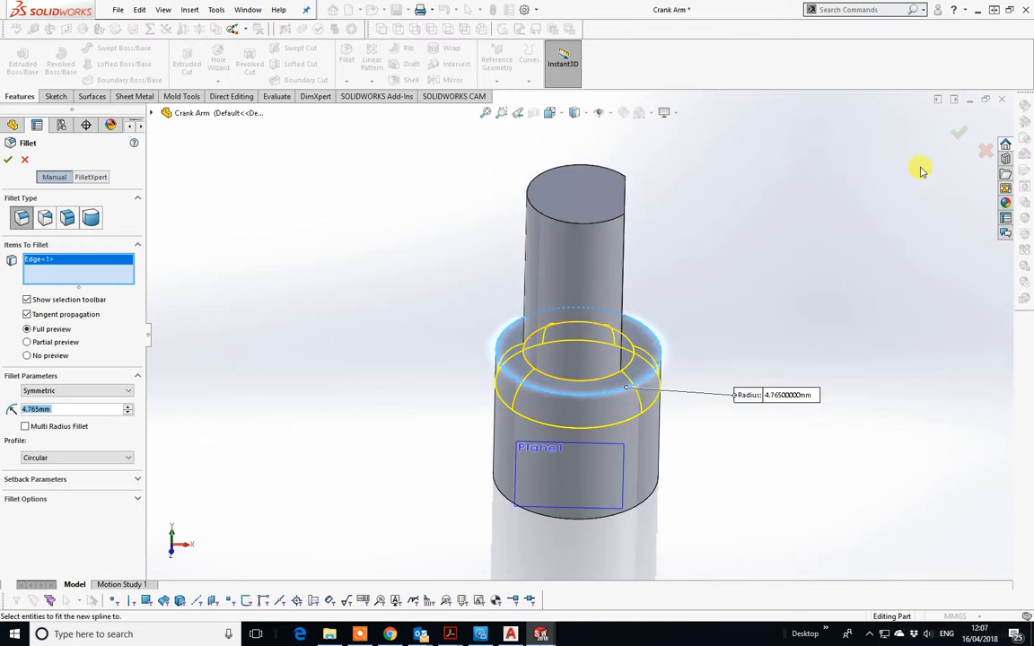
left_click(985, 150)
middle_click_drag(657, 288, 628, 225)
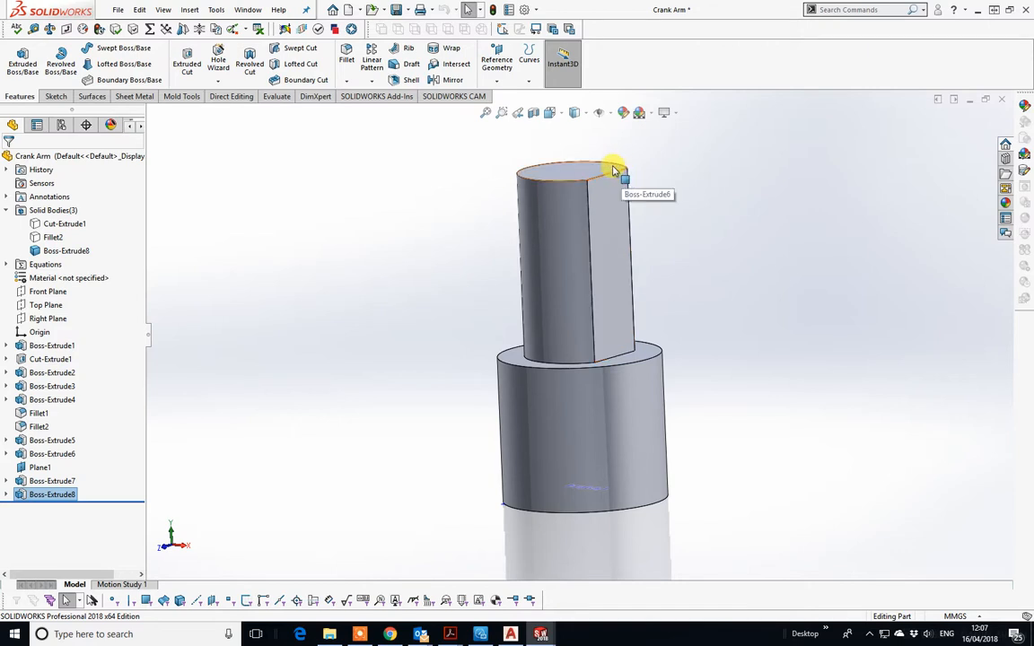
left_click(753, 257)
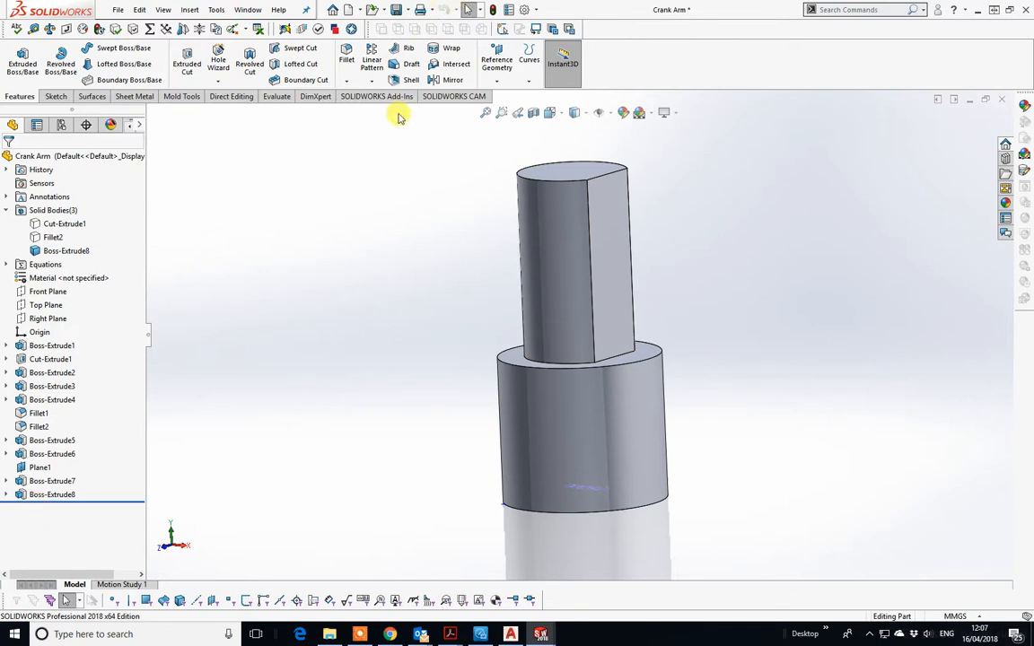
Delete the Up To Next extrusion joining the D-shaped plug to the cylinder, keeping its sketch.
right_click(41, 499)
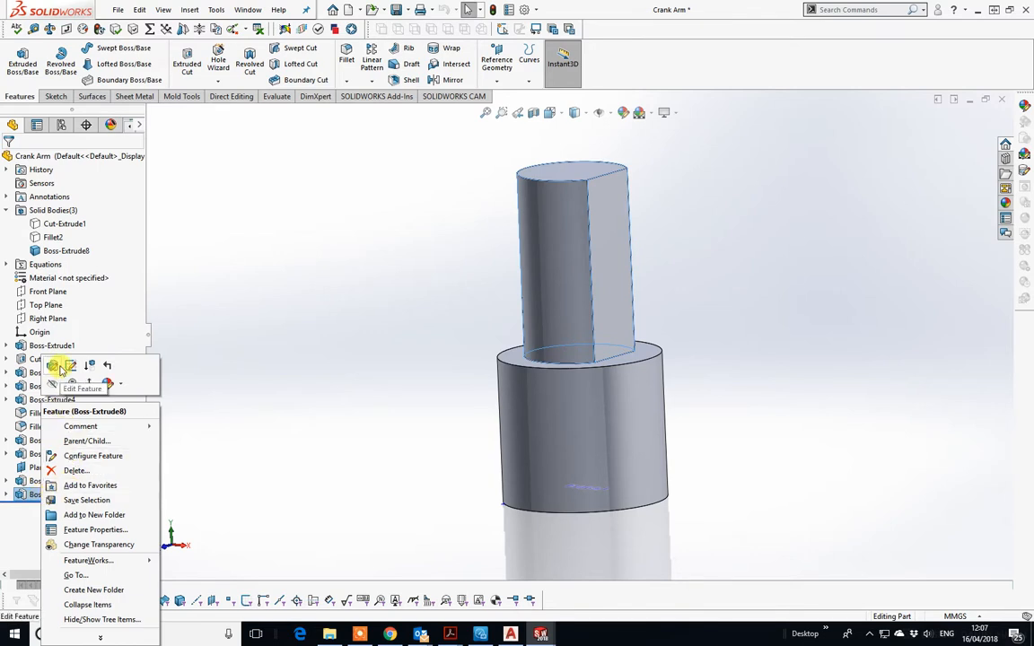
left_click(89, 472)
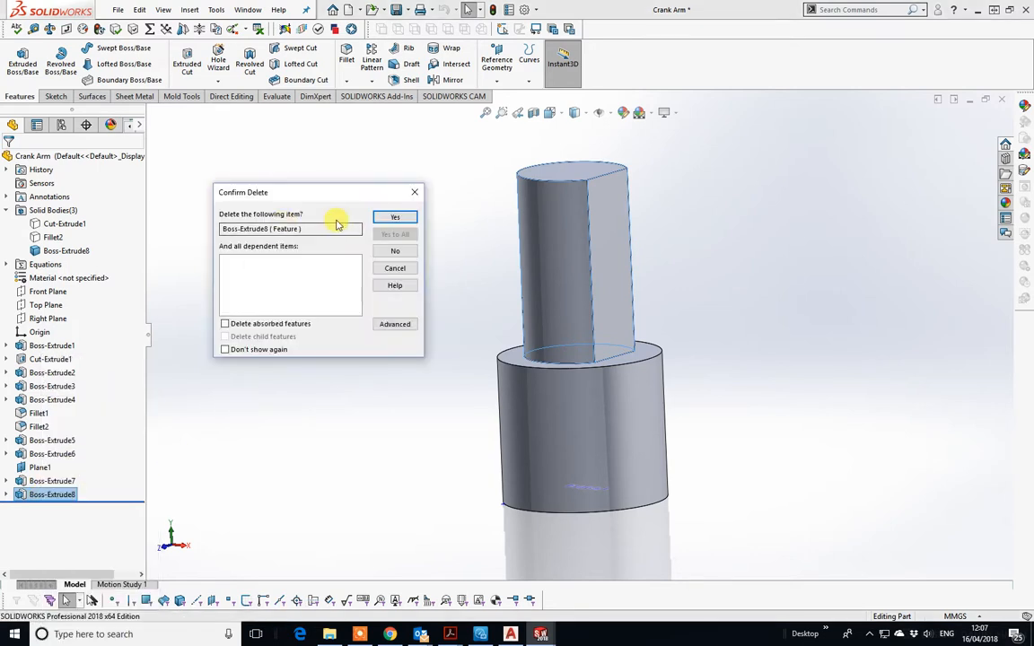
left_click(391, 218)
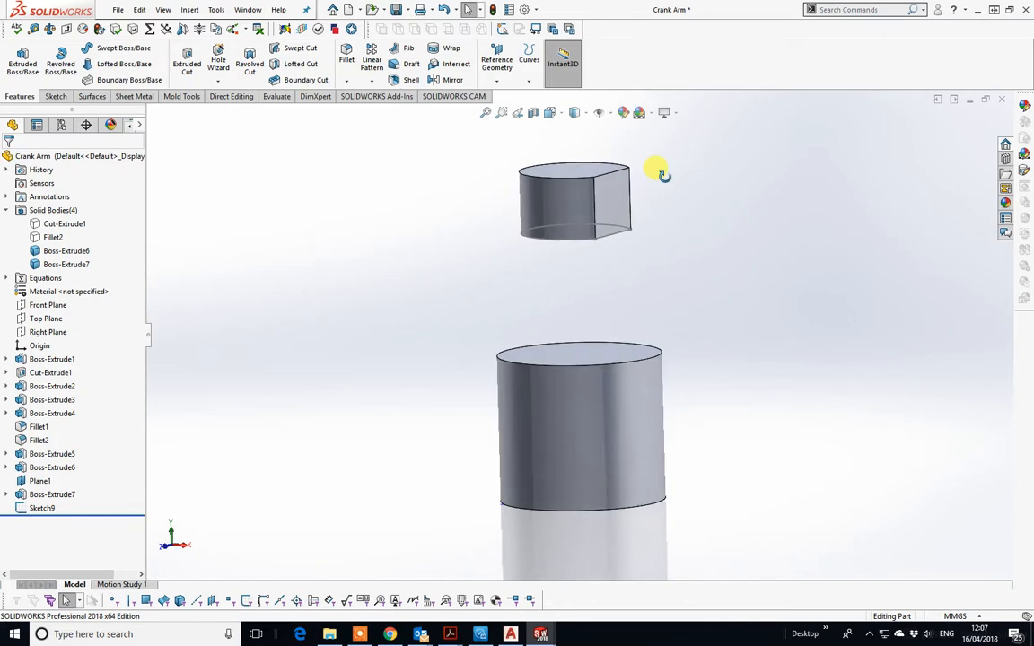
Edit the converted profile sketch on the underside of the D-shaped plug and trim away its straight edge.
left_click(586, 221)
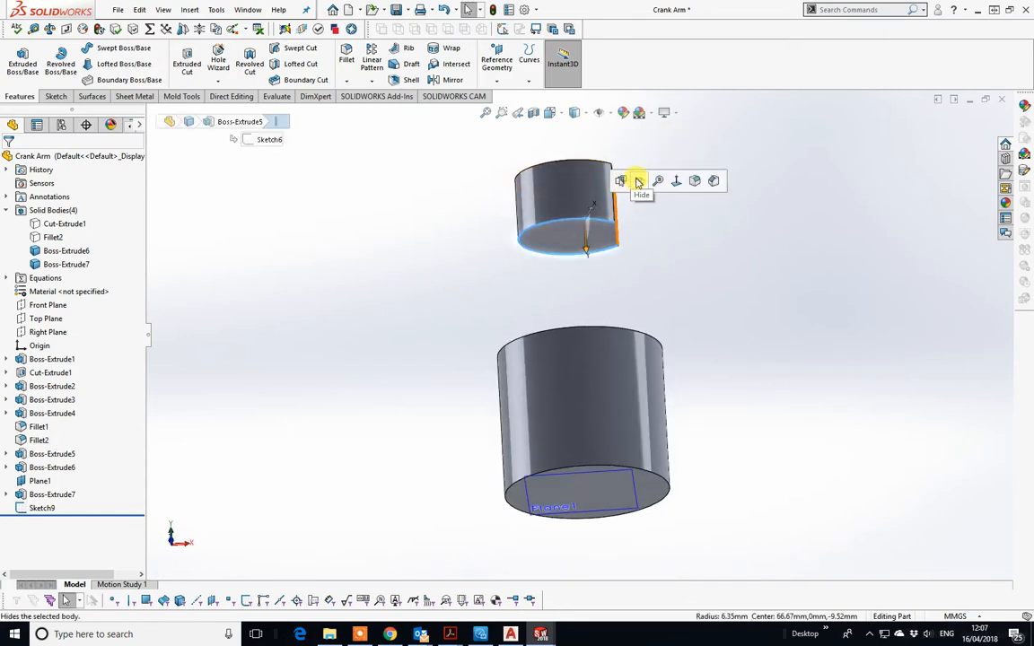
right_click(27, 507)
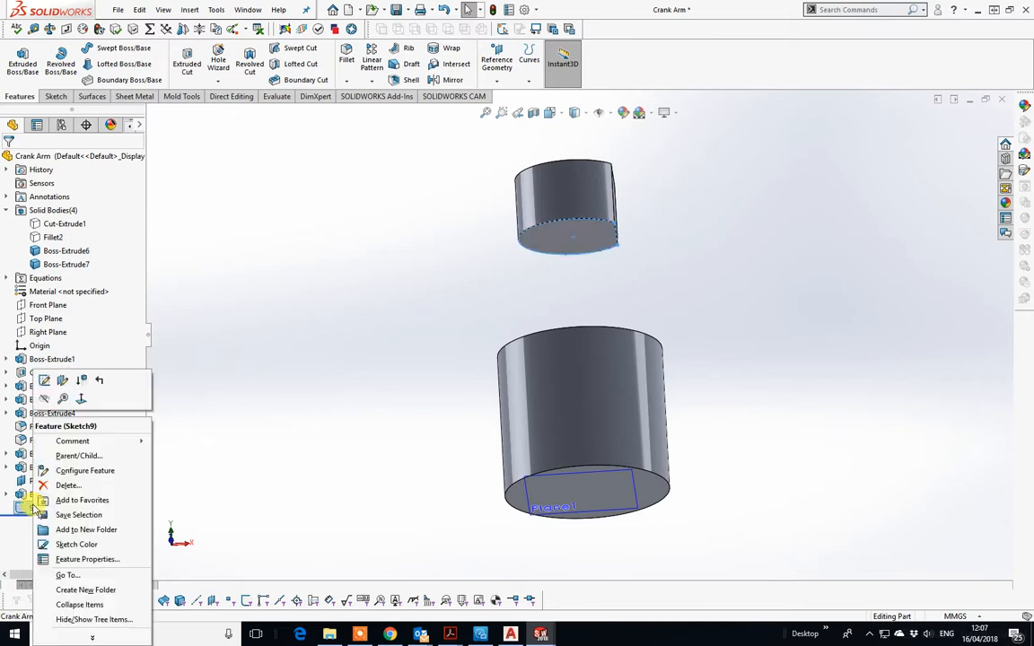
left_click(44, 380)
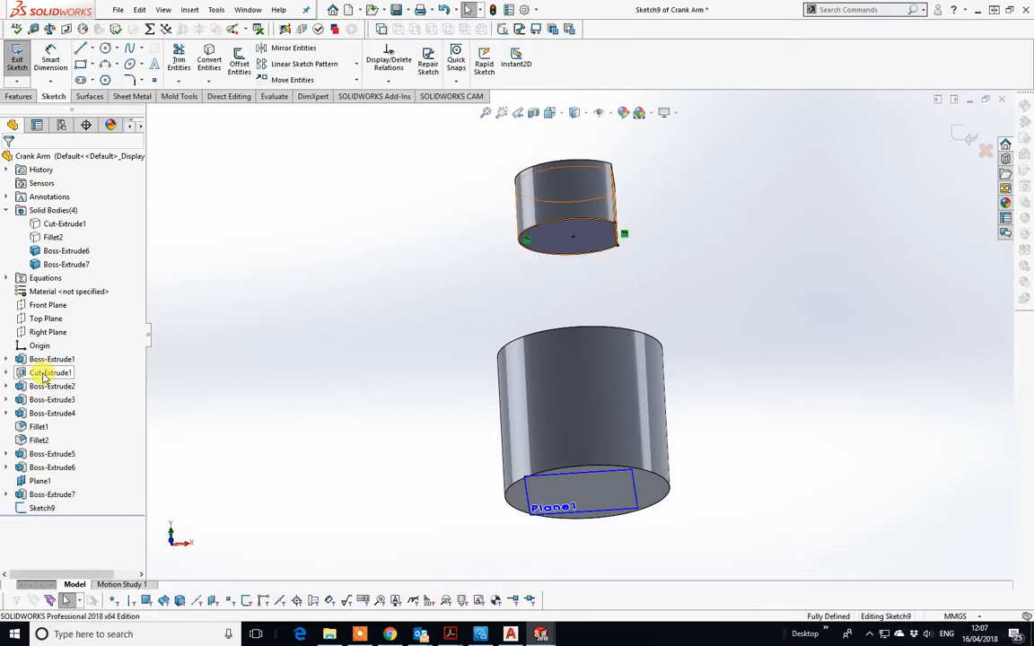
scroll(662, 209, "down", 4)
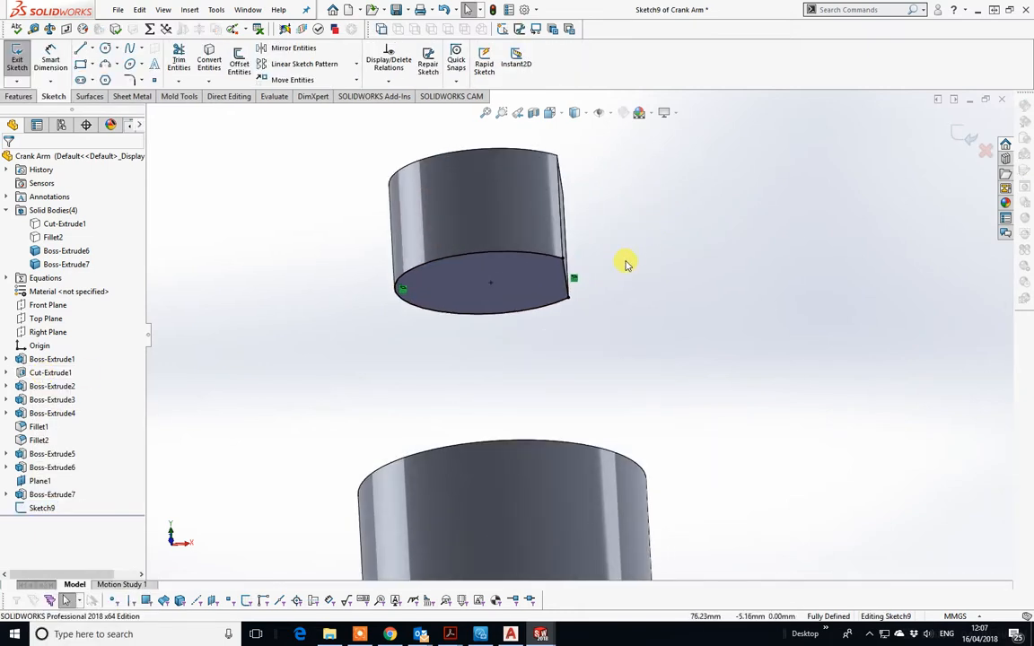
left_click(178, 59)
left_click_drag(509, 284, 574, 272)
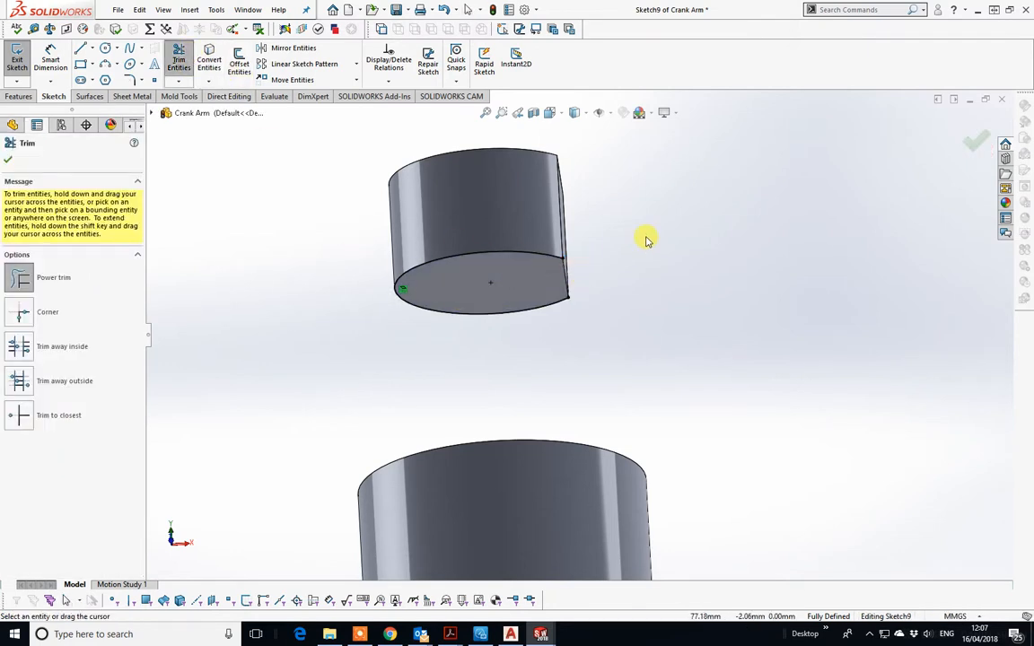
Extend the remaining arc past the flat and bring its free end onto the other endpoint to close a full circle.
left_click(566, 269)
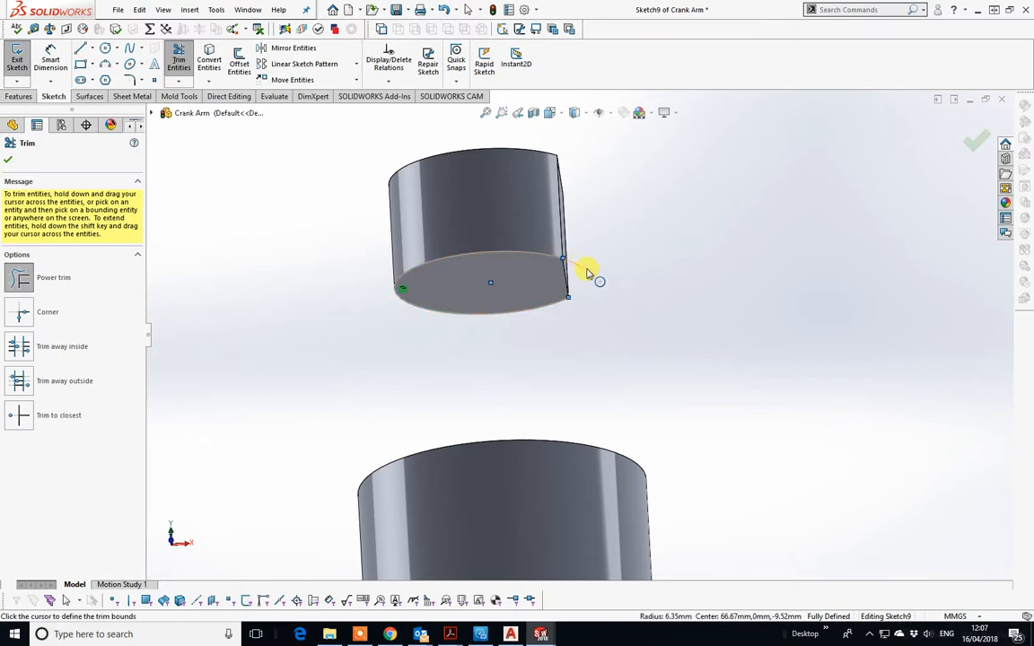
left_click(591, 281)
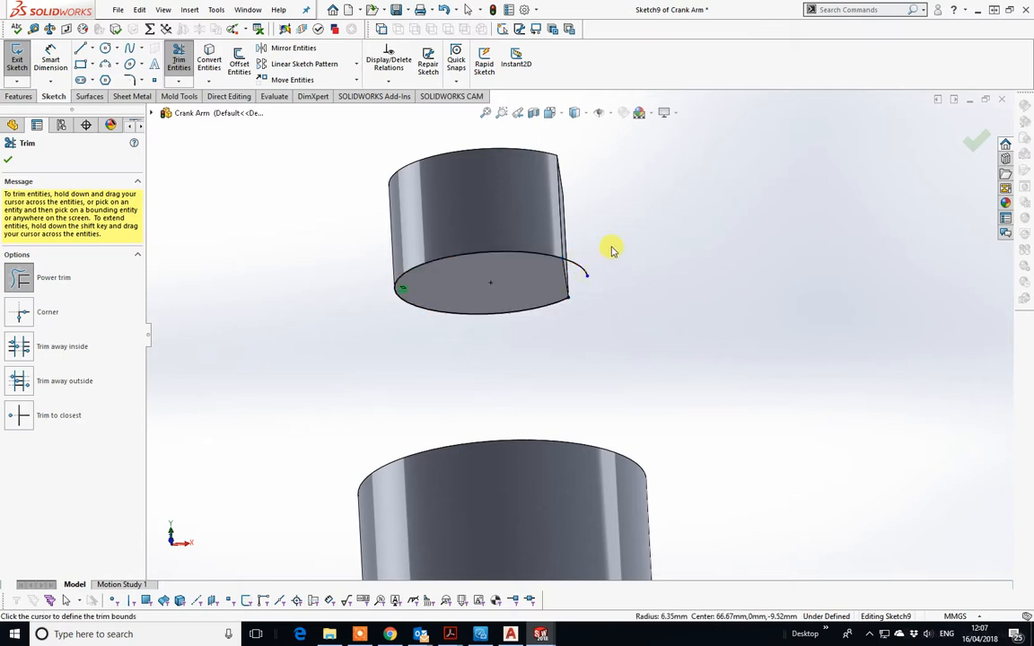
scroll(611, 250, "down", 2)
mouse_move(611, 247)
middle_mouse_down()
mouse_move(536, 336)
mouse_move(520, 388)
middle_mouse_up()
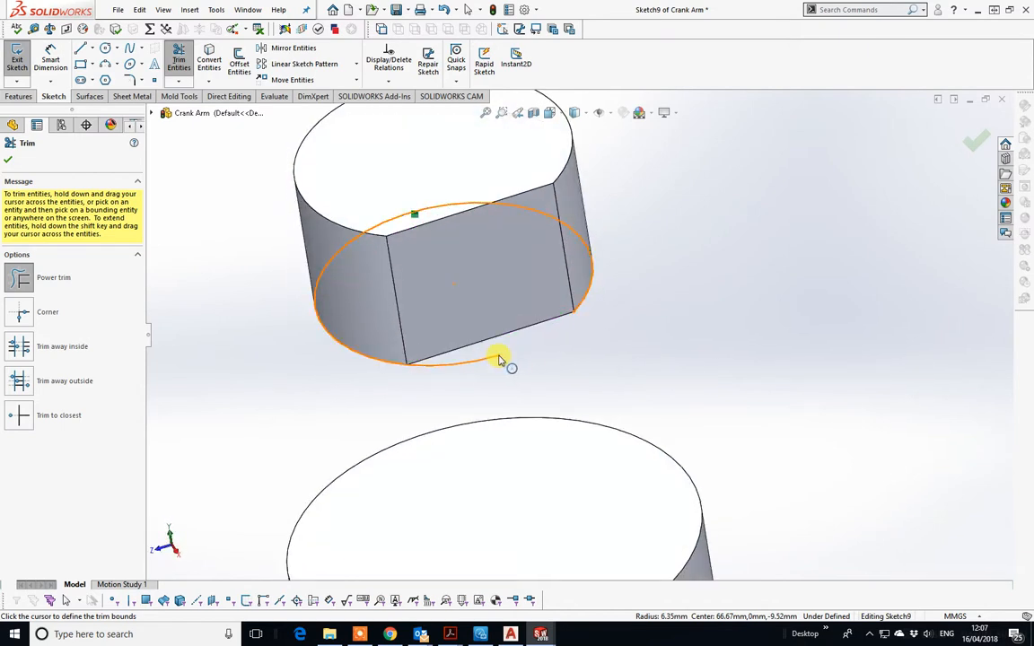
key("Escape")
mouse_move(507, 354)
left_mouse_down()
mouse_move(562, 334)
mouse_move(575, 313)
left_mouse_up()
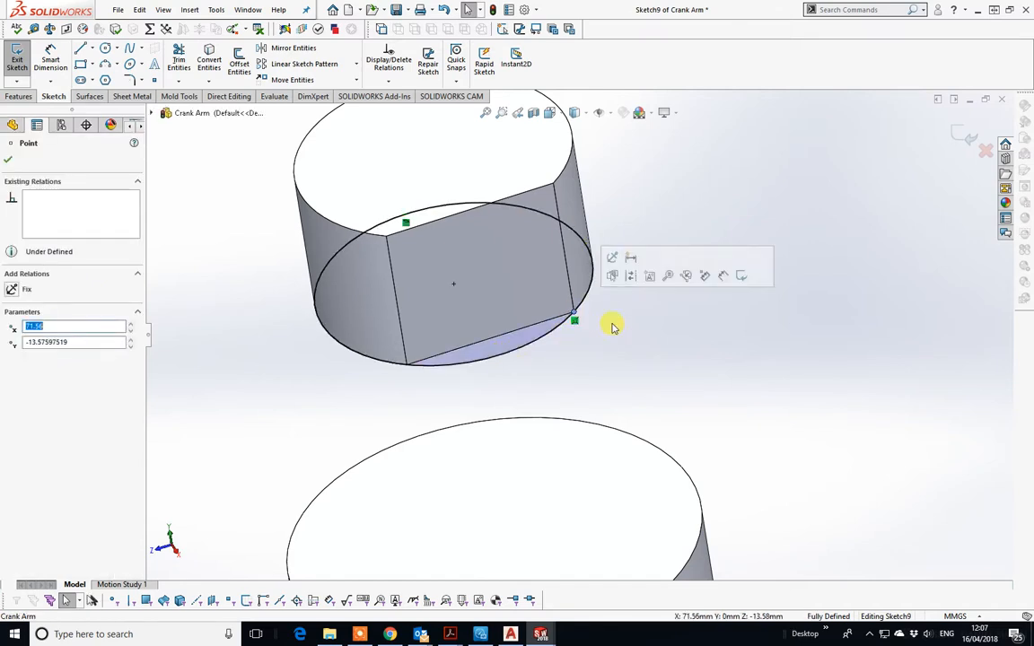
left_click(693, 332)
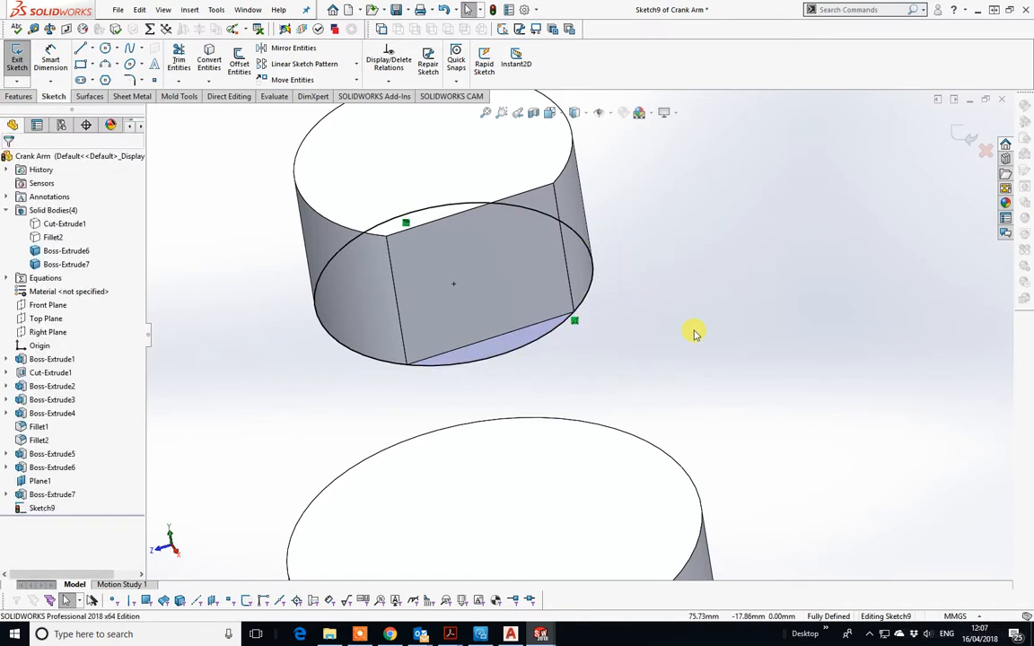
Extrude the closed circle Up To Next onto the cylinder with Merge result enabled.
left_click(18, 96)
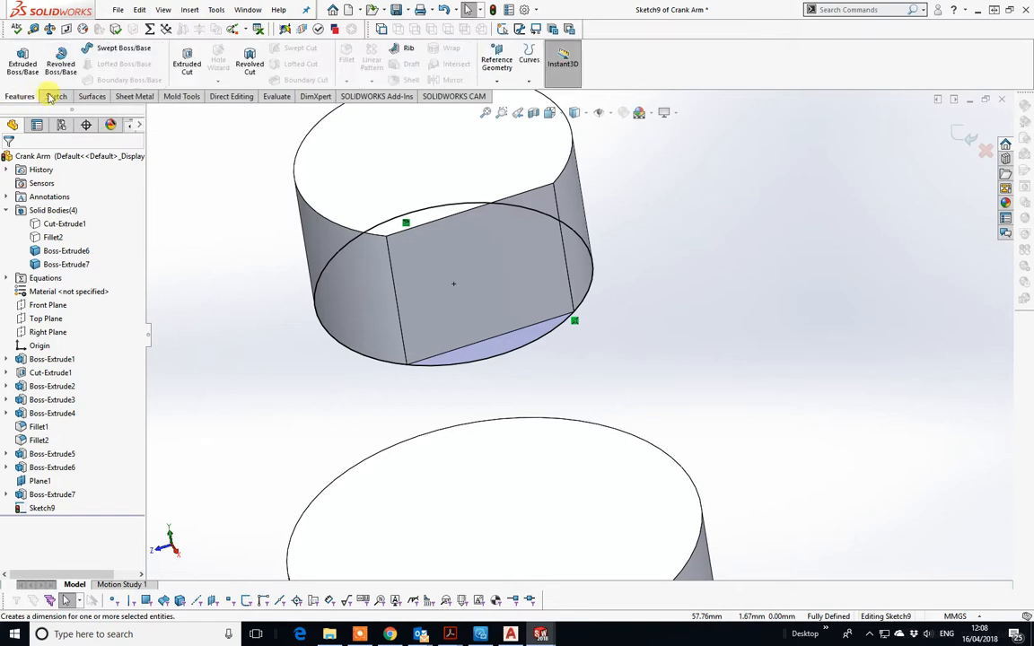
left_click(22, 63)
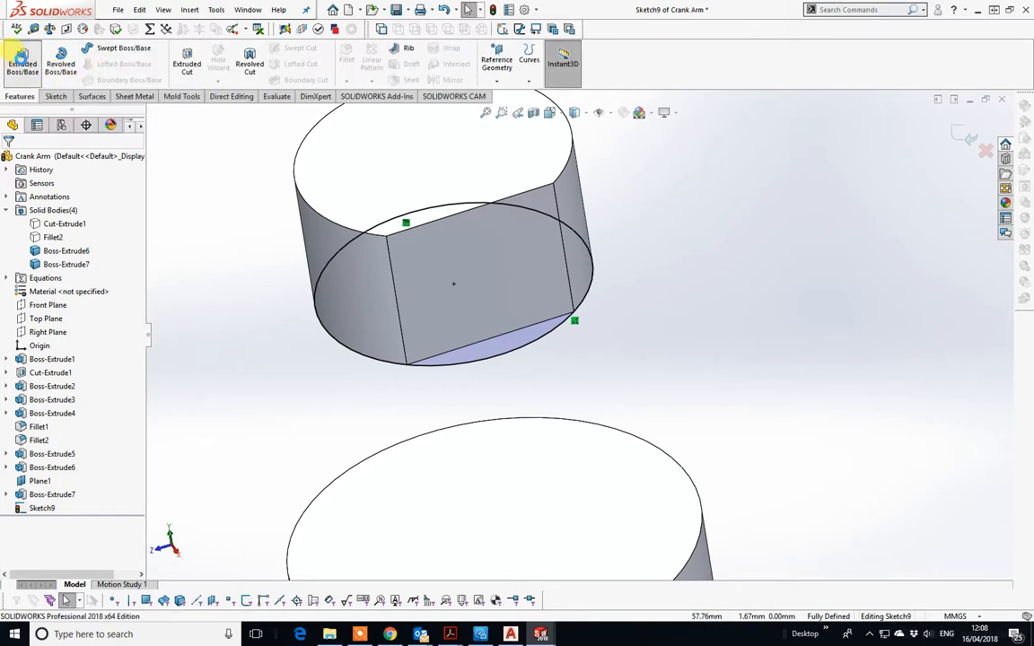
middle_click_drag(375, 312, 421, 274)
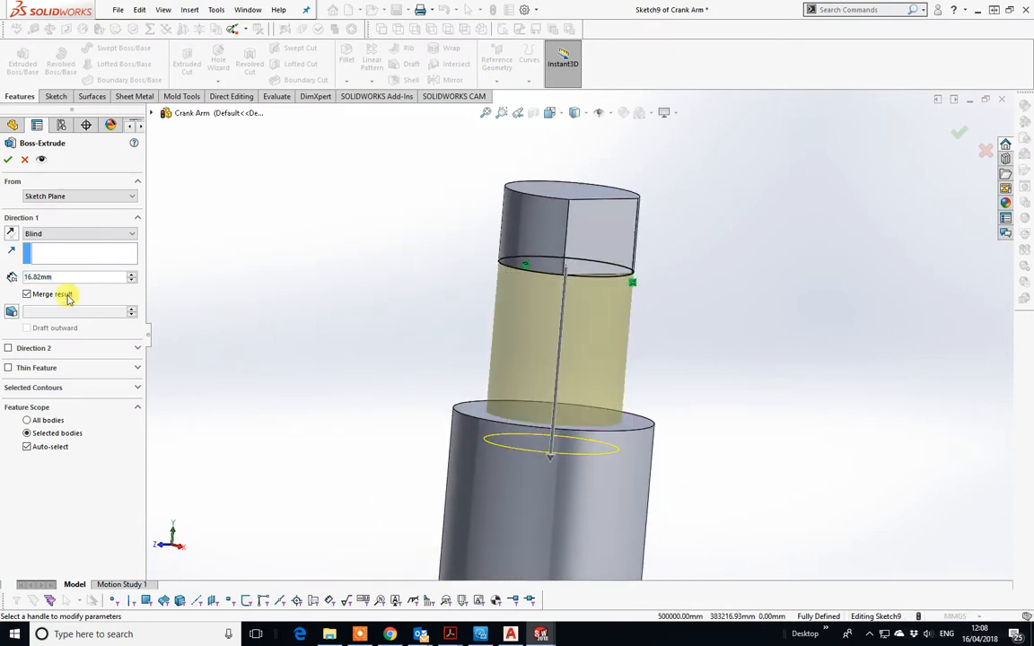
left_click(126, 234)
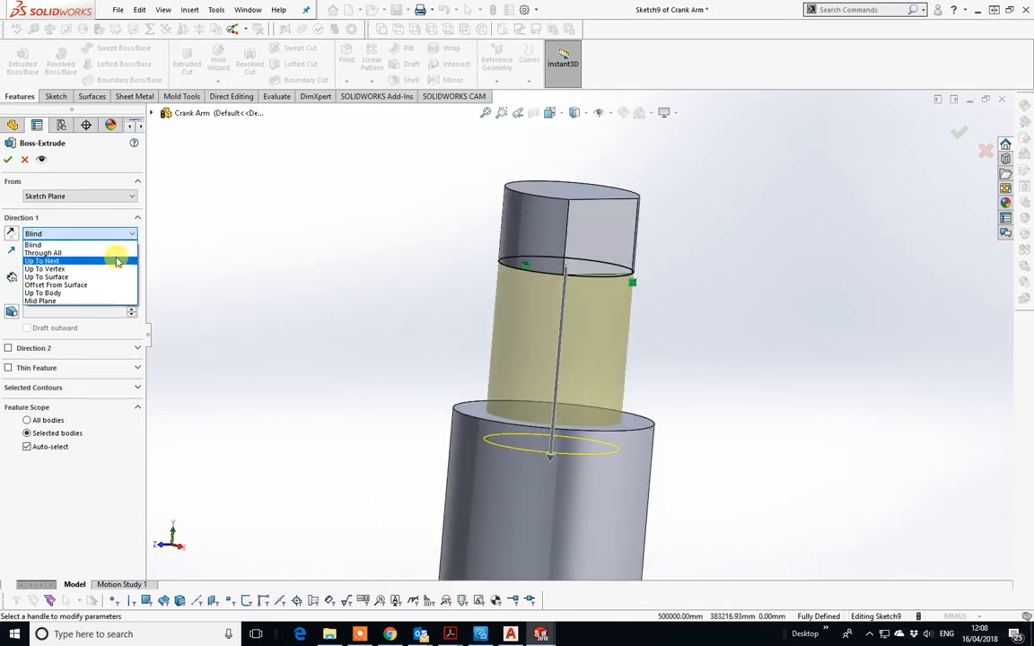
left_click(115, 260)
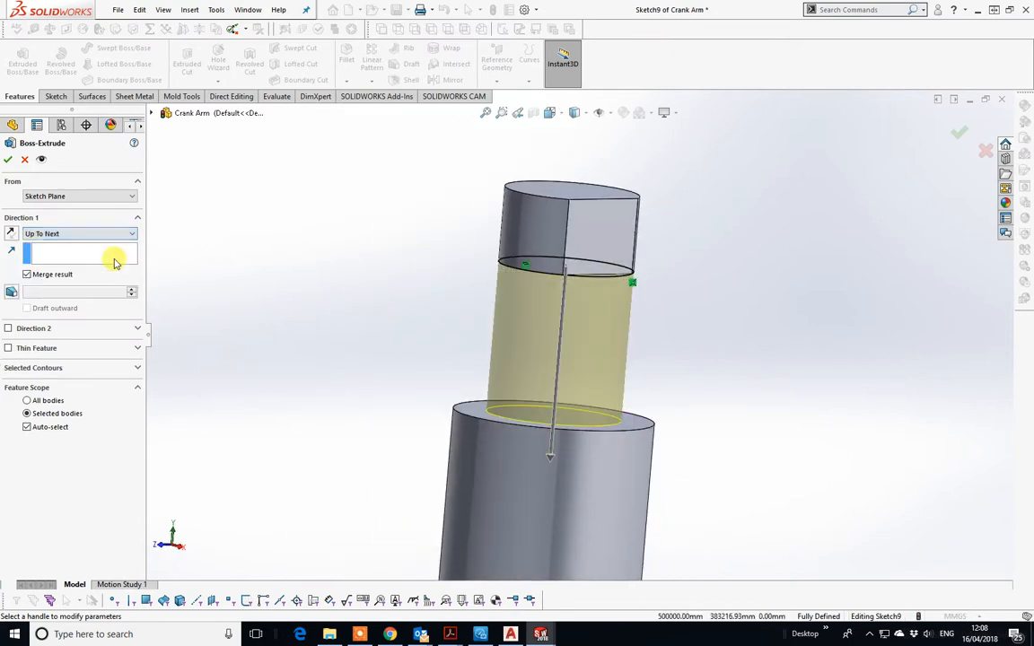
left_click(957, 133)
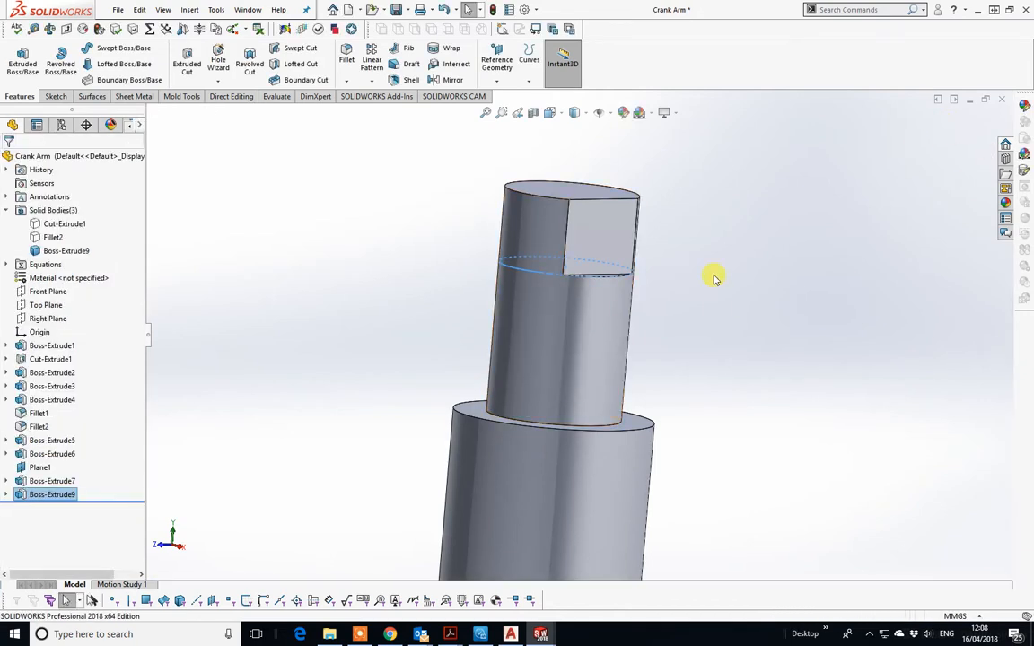
Fillet the inner edge where the narrow shaft meets the wide cylinder with a 4.765 mm radius.
mouse_move(713, 277)
middle_mouse_down()
mouse_move(712, 392)
mouse_move(687, 272)
mouse_move(728, 284)
mouse_move(705, 264)
middle_mouse_up()
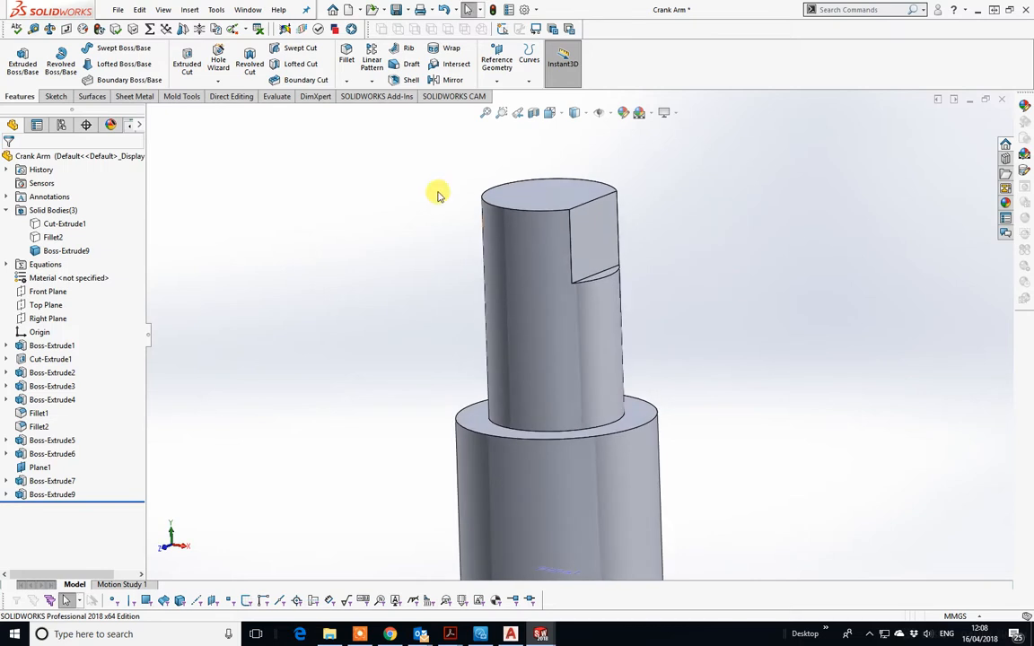
left_click(347, 58)
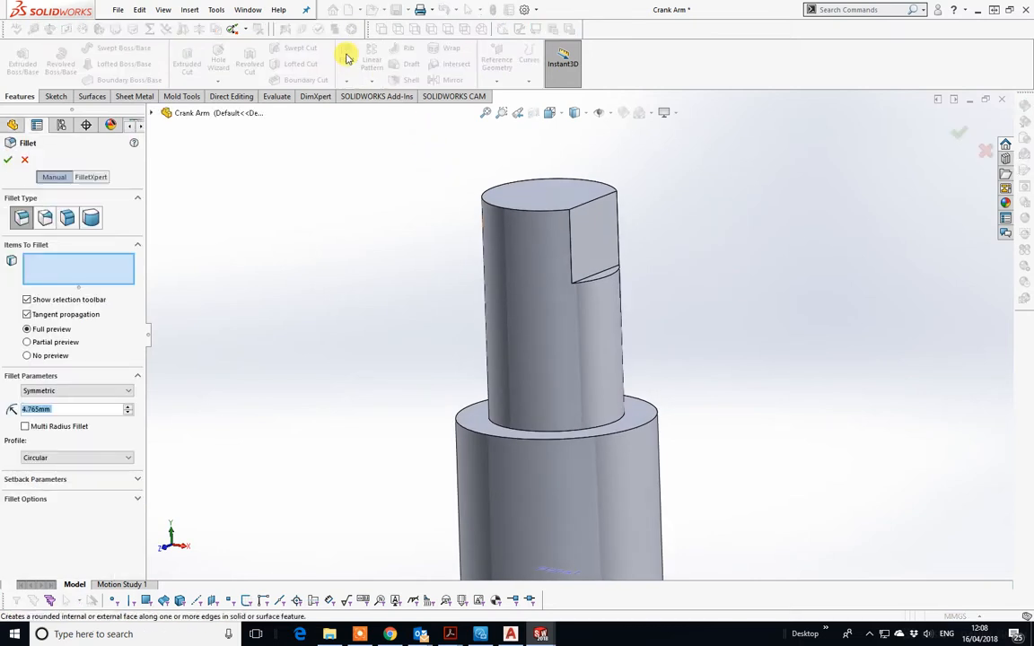
left_click(624, 420)
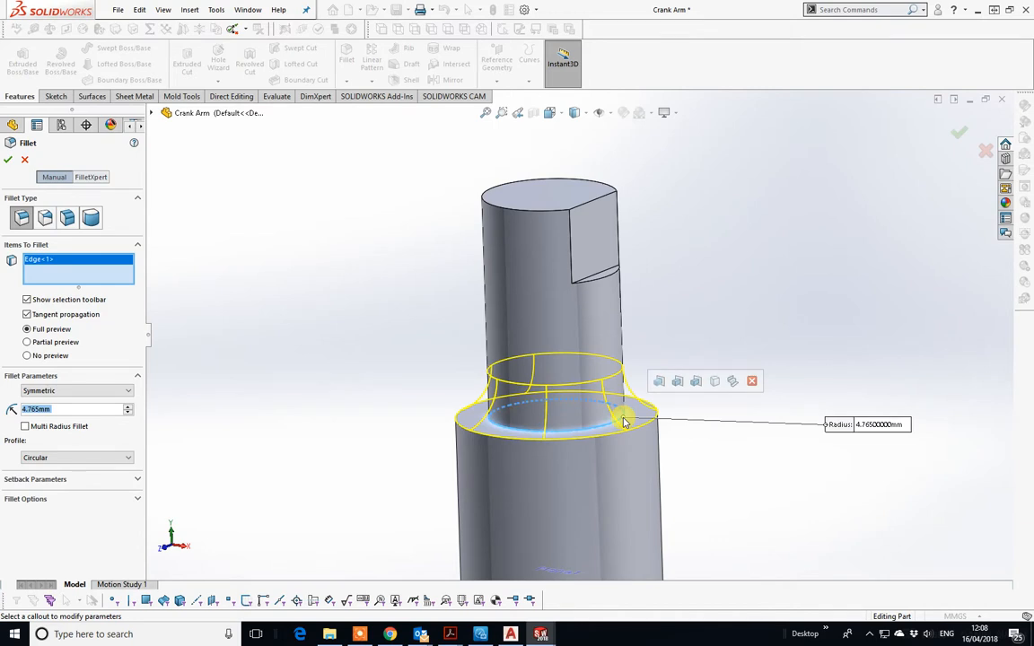
key("Return")
Fillet the outer upper edge of the wide cylinder with a 4.765 mm radius.
right_click(691, 290)
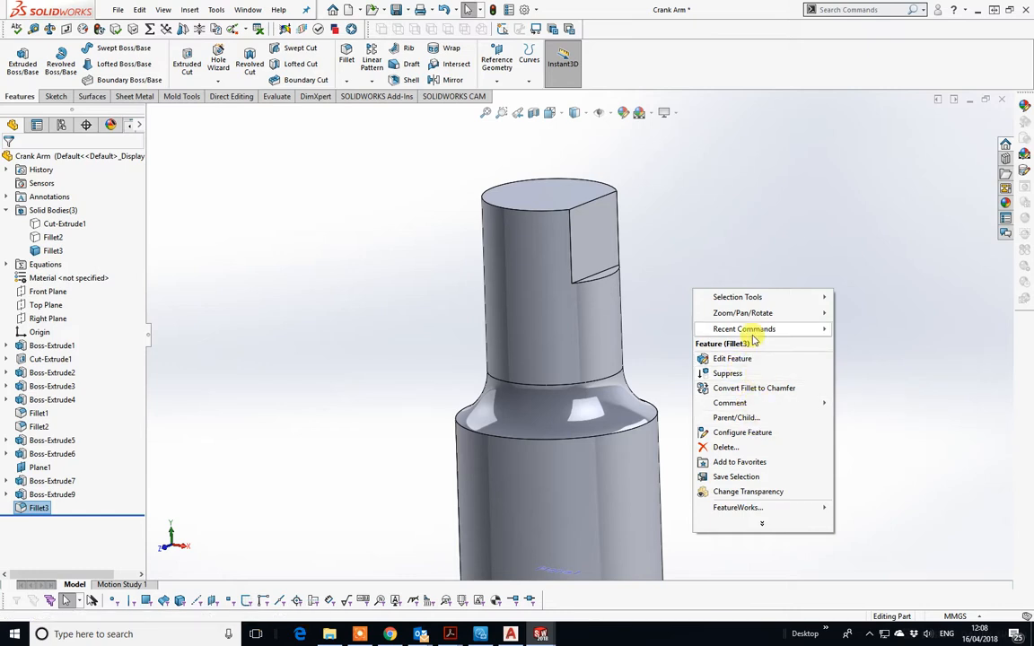
mouse_move(752, 336)
left_click(857, 329)
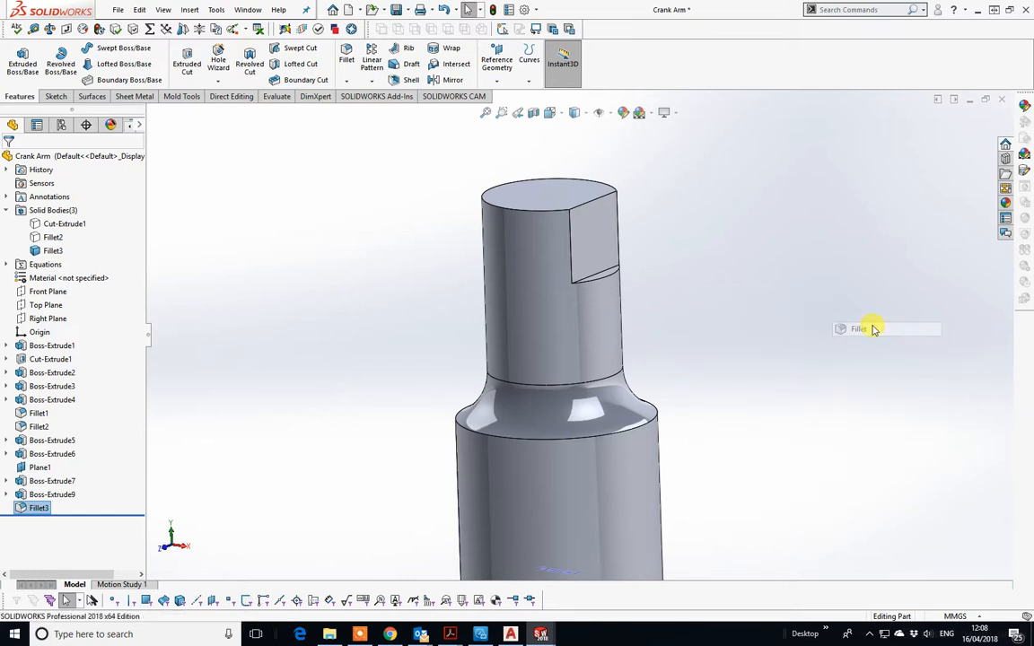
left_click(656, 423)
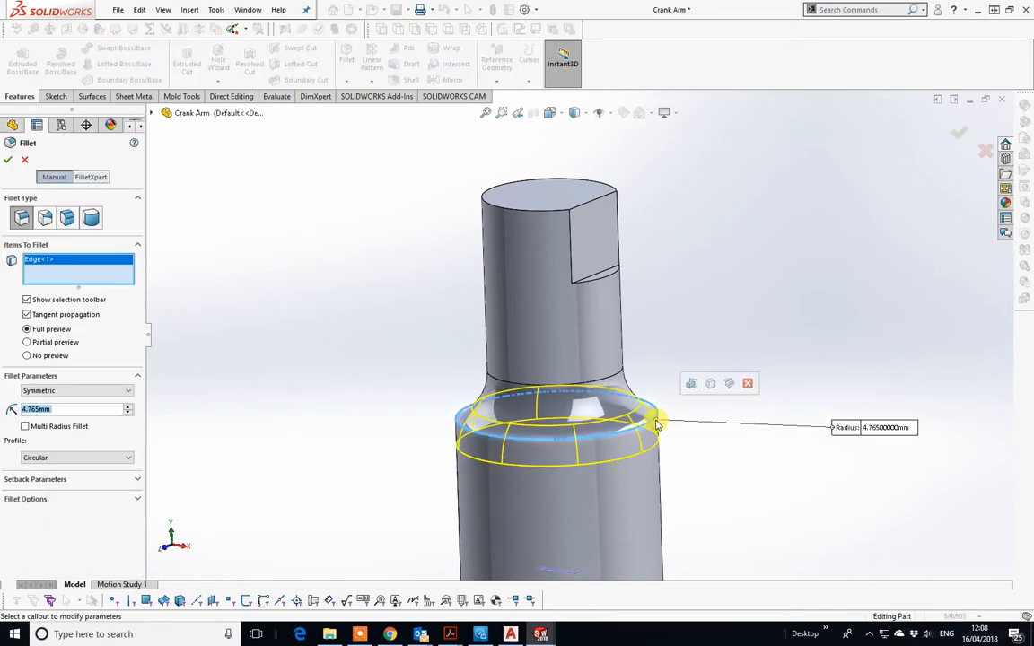
key("Return")
Chamfer the curved top edge of the D-shaped end at 0.79 mm and 45 degrees.
middle_click_drag(691, 496, 616, 469)
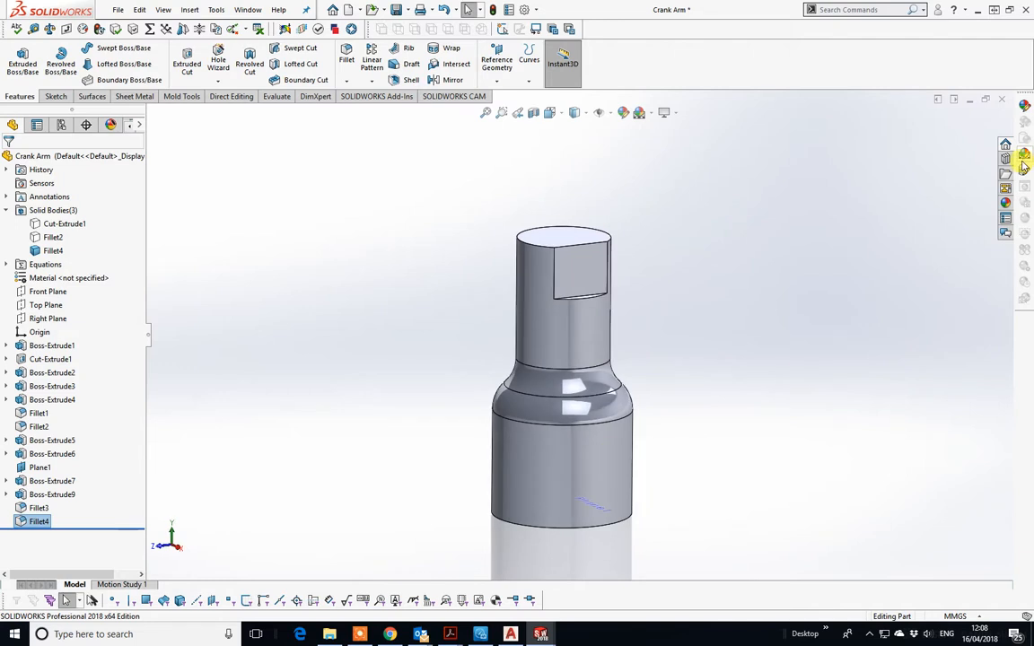
middle_click_drag(651, 296, 674, 374)
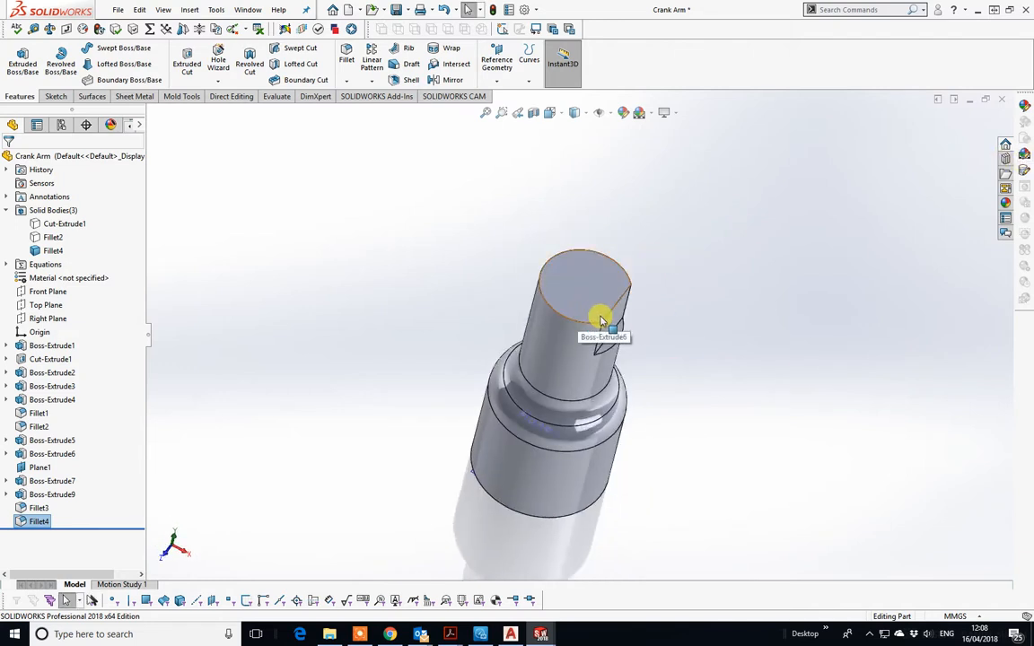
left_click(347, 81)
left_click(363, 109)
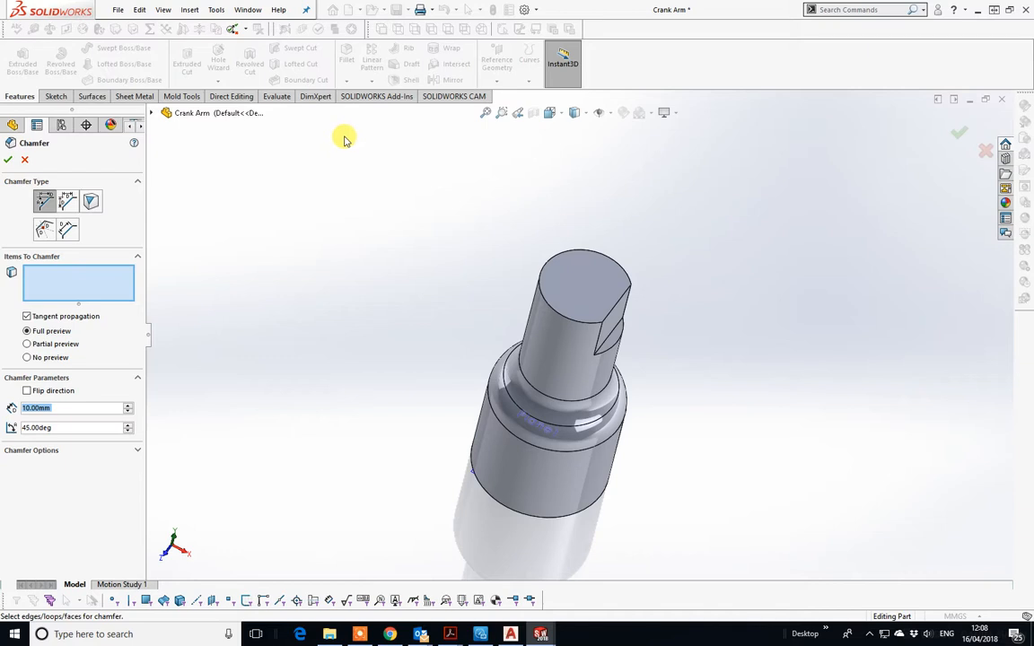
type(".79")
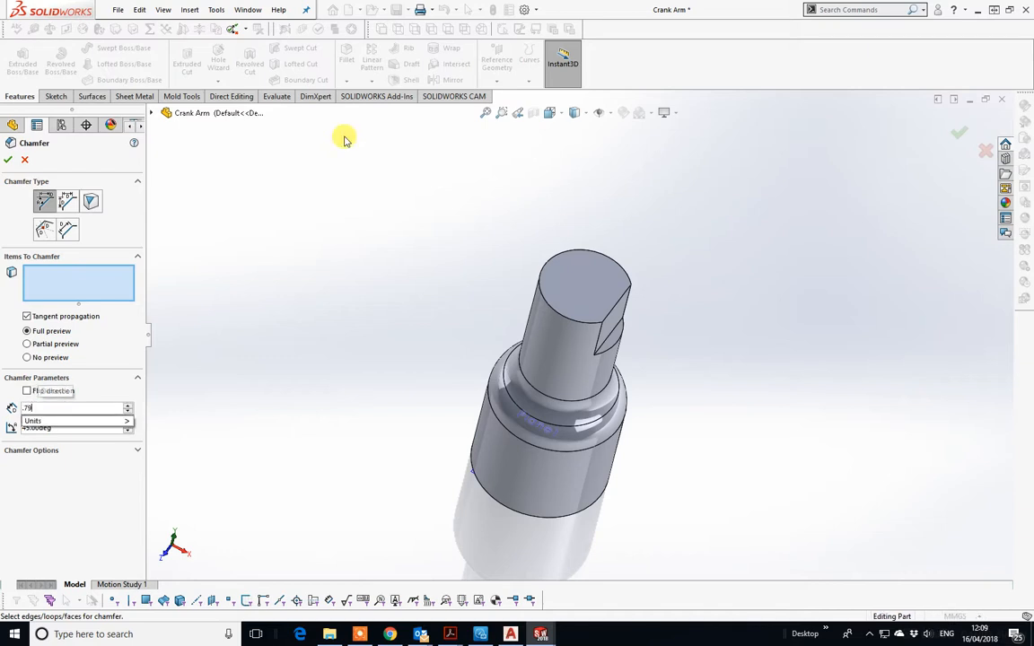
key("Return")
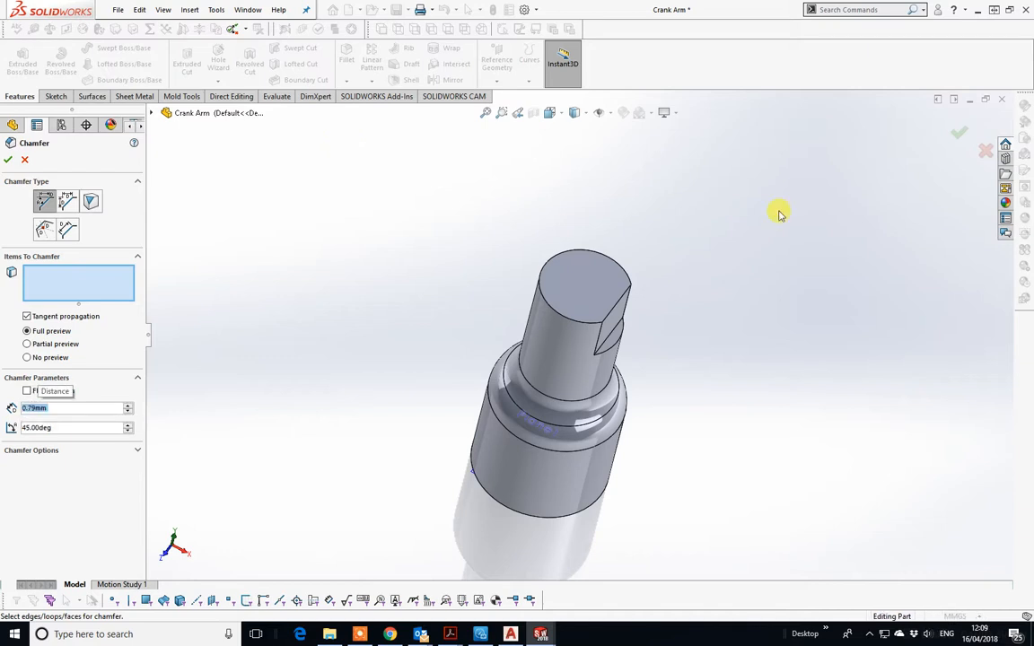
left_click(591, 327)
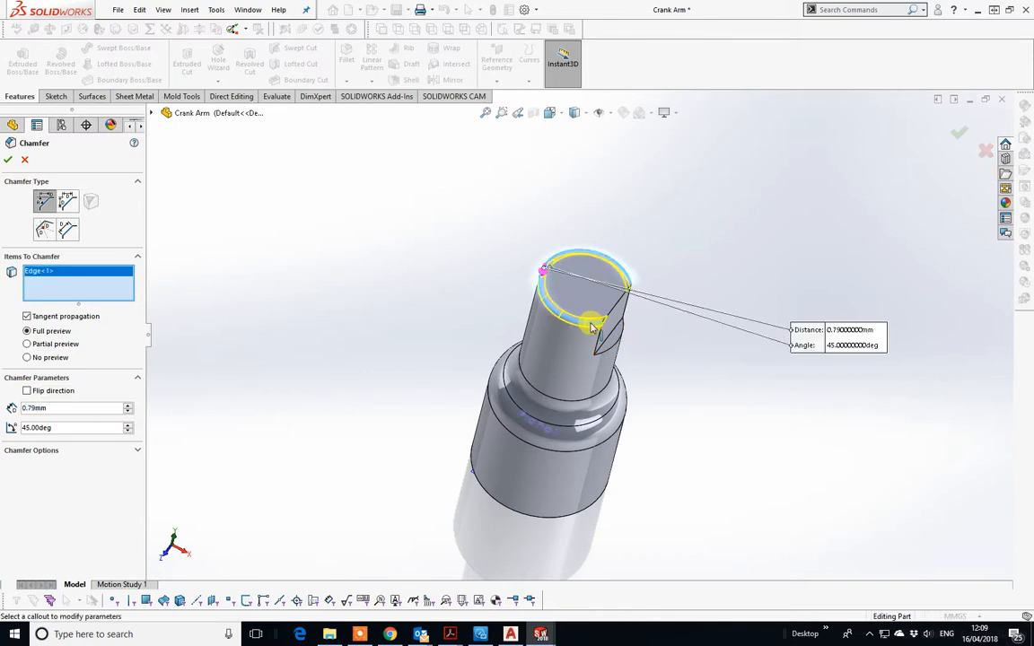
right_click(591, 327)
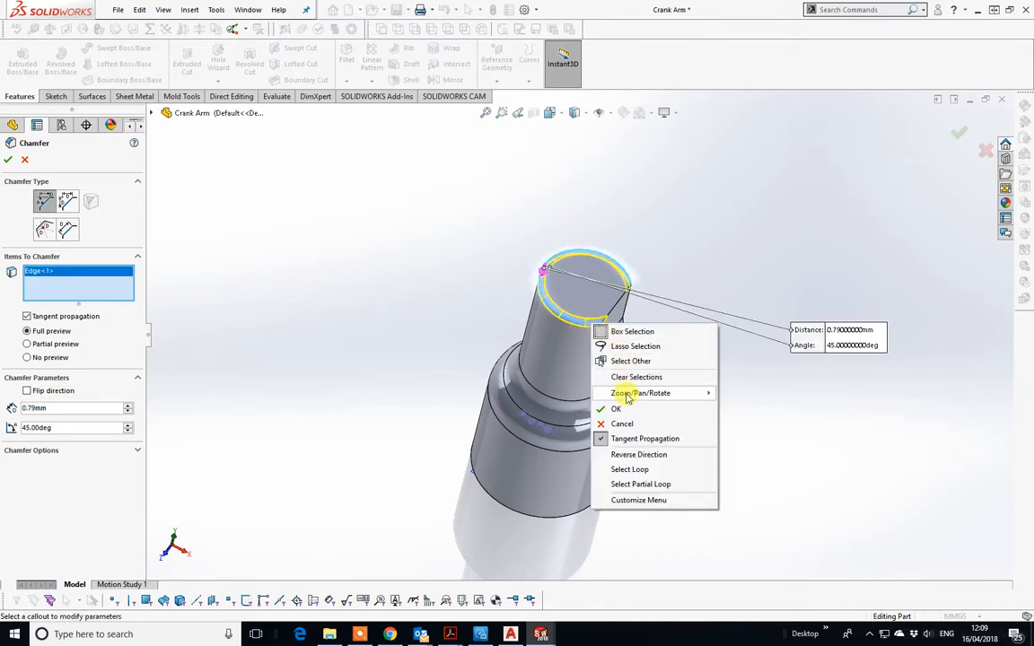
left_click(607, 409)
middle_click_drag(623, 351, 665, 307)
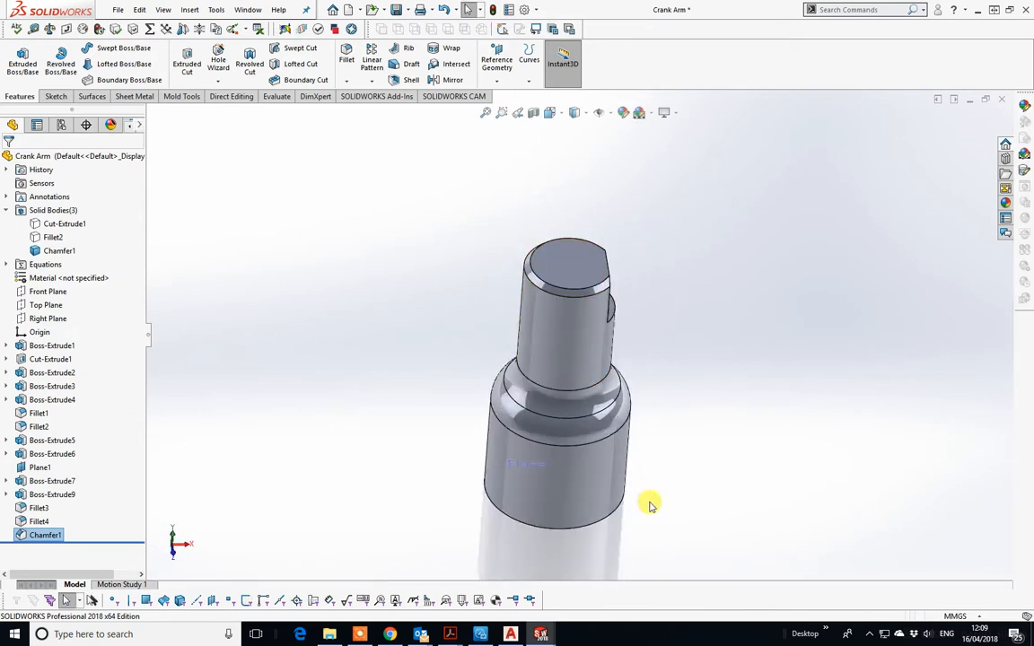
middle_click_drag(641, 503, 583, 421)
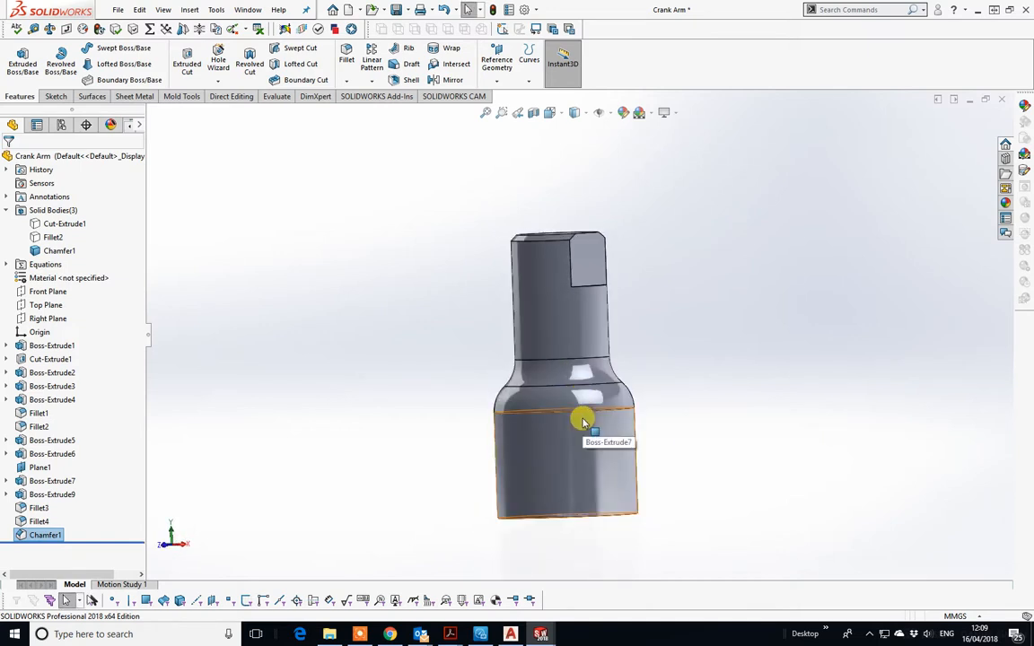
middle_click_drag(594, 416, 607, 387)
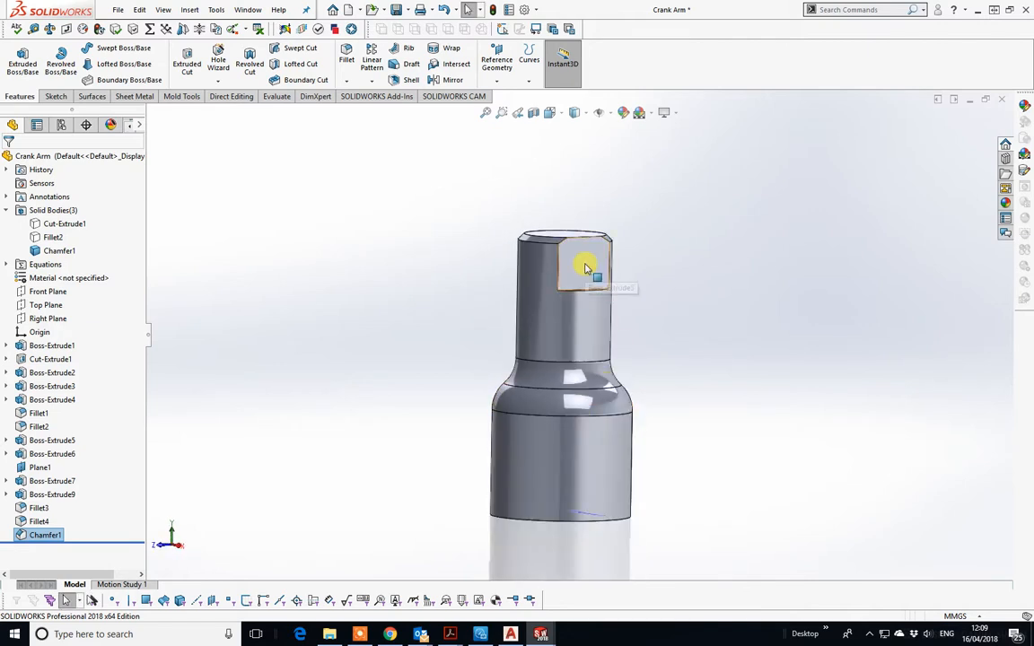
middle_click_drag(585, 268, 614, 302)
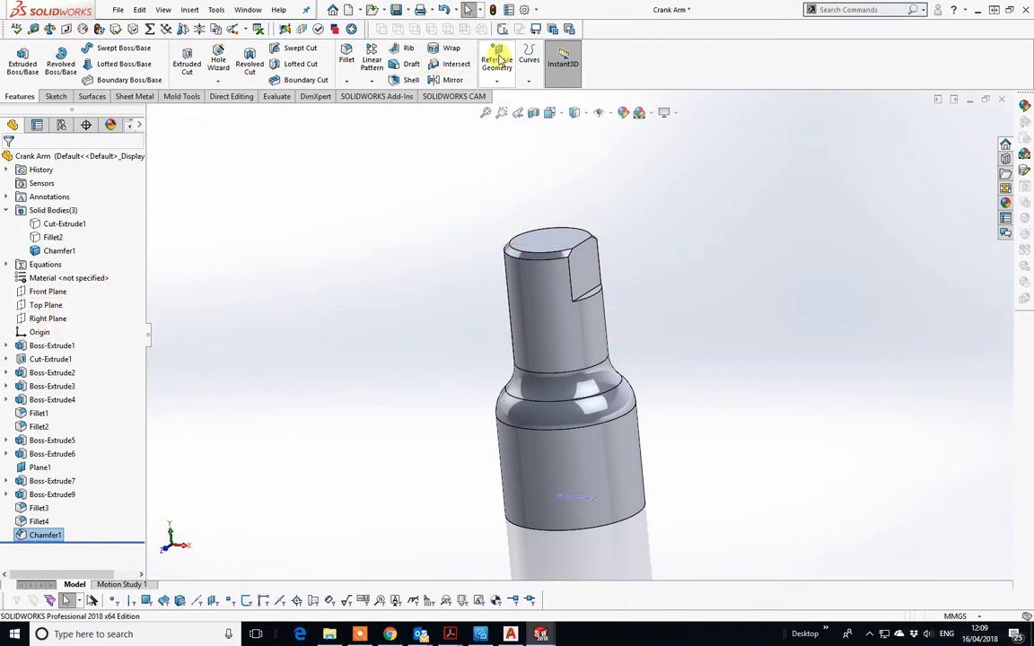
left_click(499, 61)
left_click(506, 95)
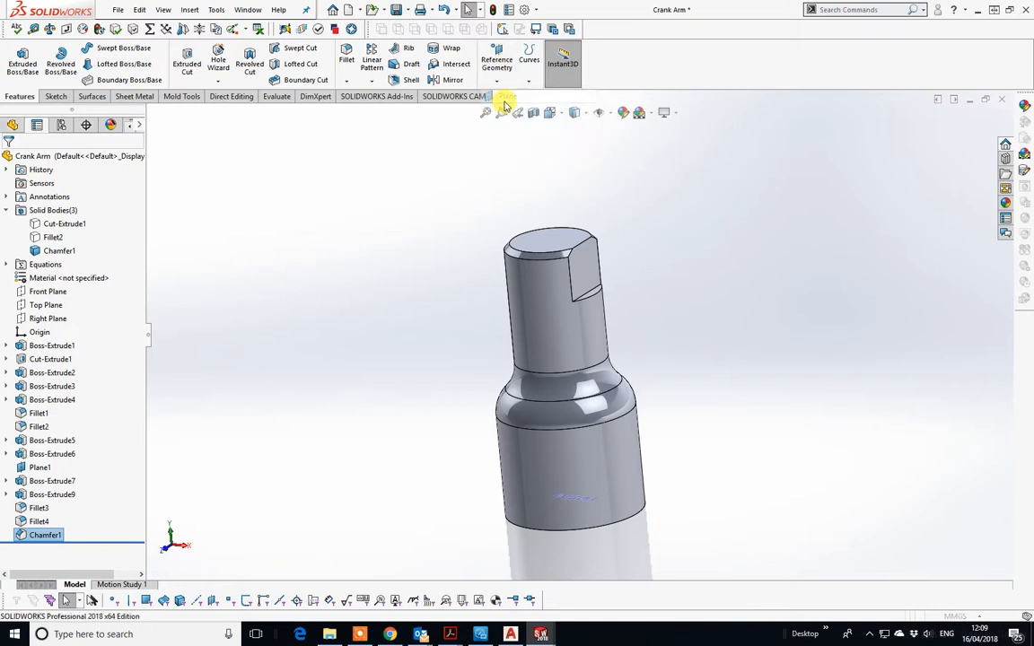
left_click(585, 274)
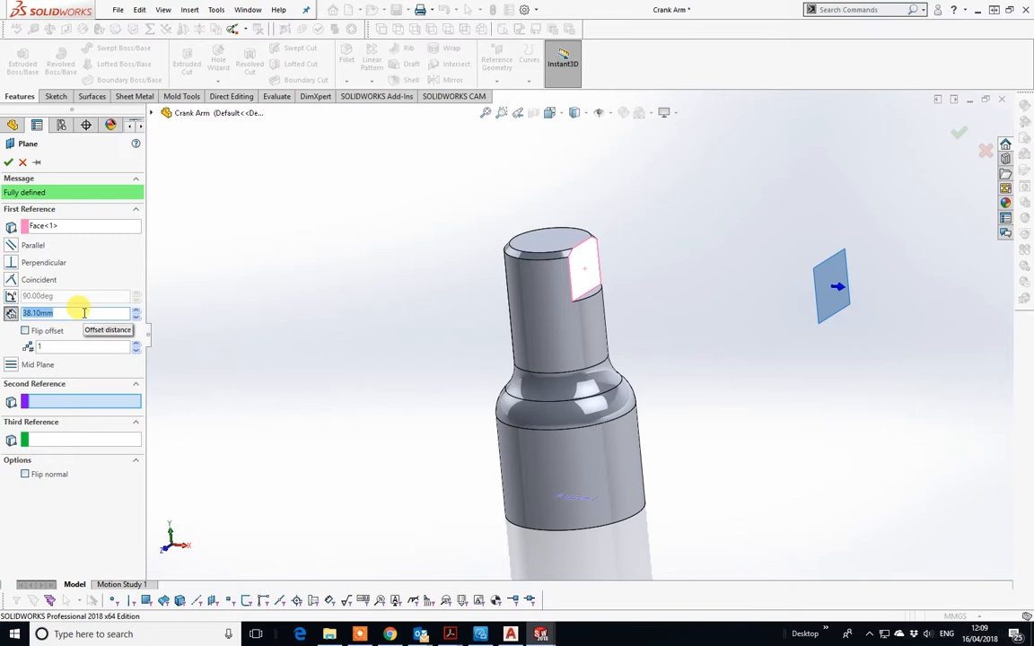
type("10")
key("Return")
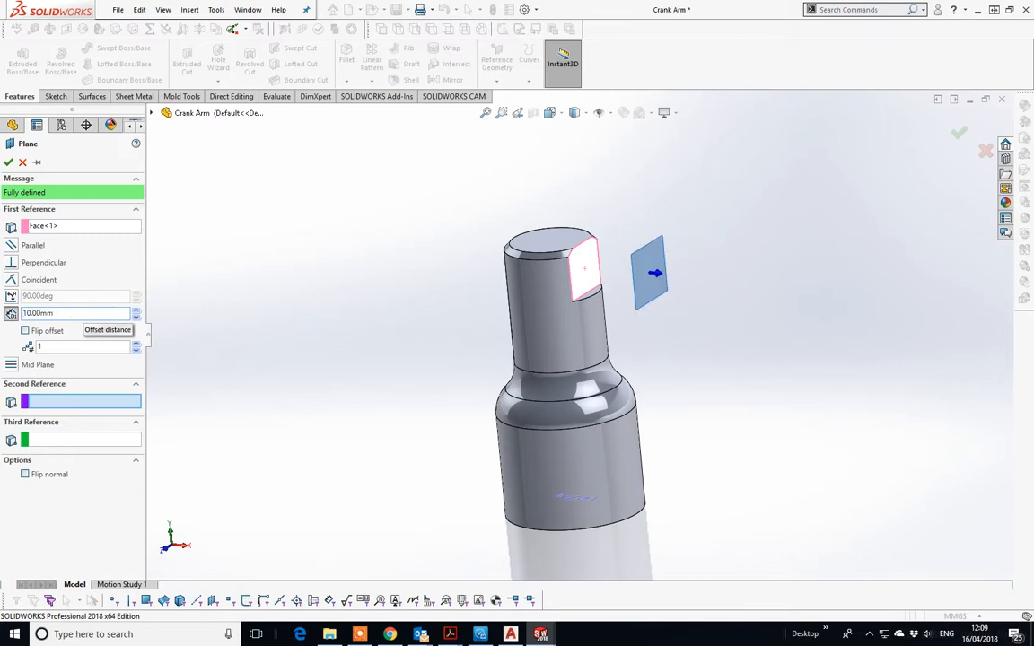
middle_click_drag(599, 445, 618, 428)
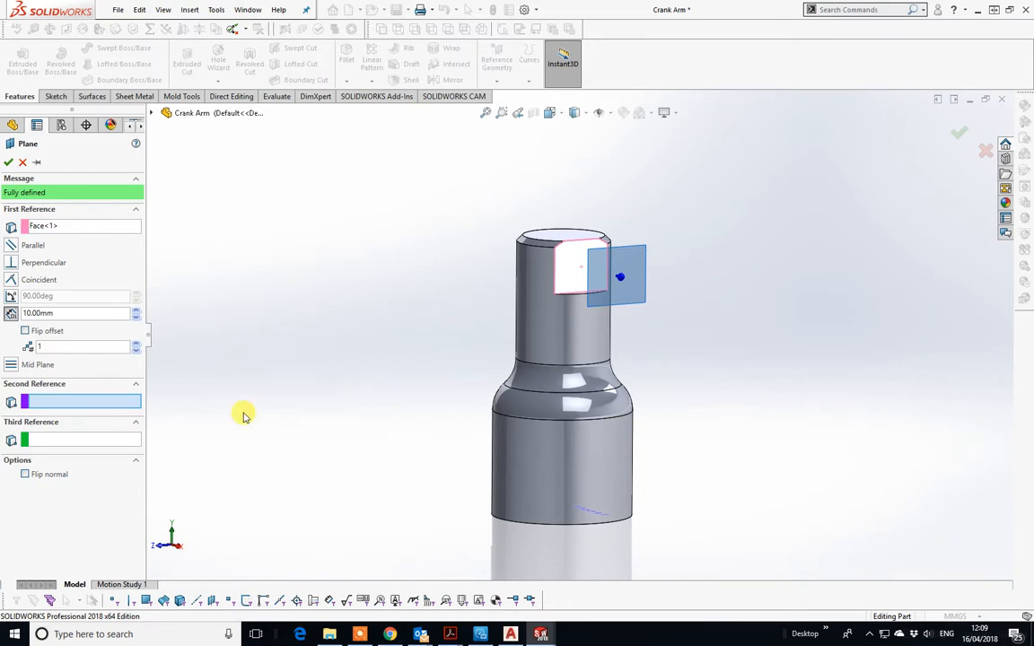
left_click(11, 245)
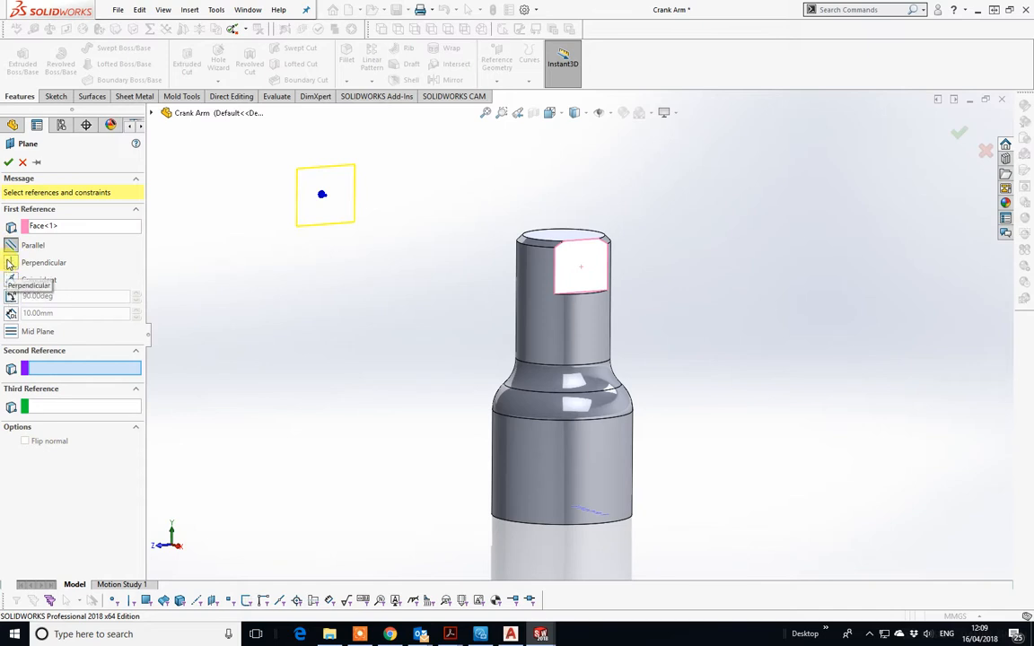
left_click(11, 263)
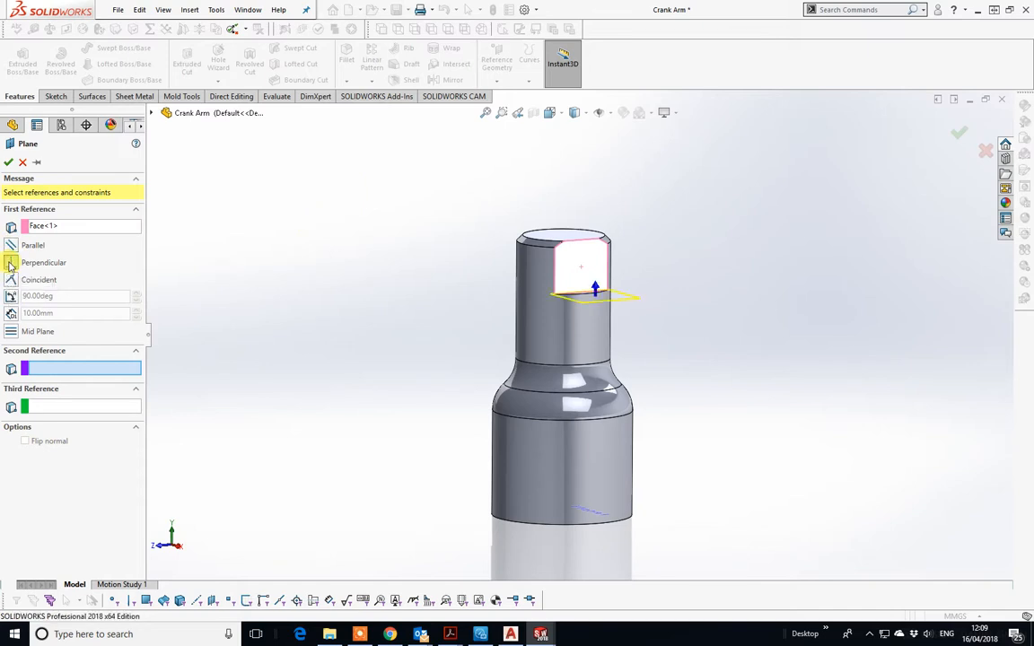
left_click(10, 280)
middle_click_drag(565, 369, 666, 385)
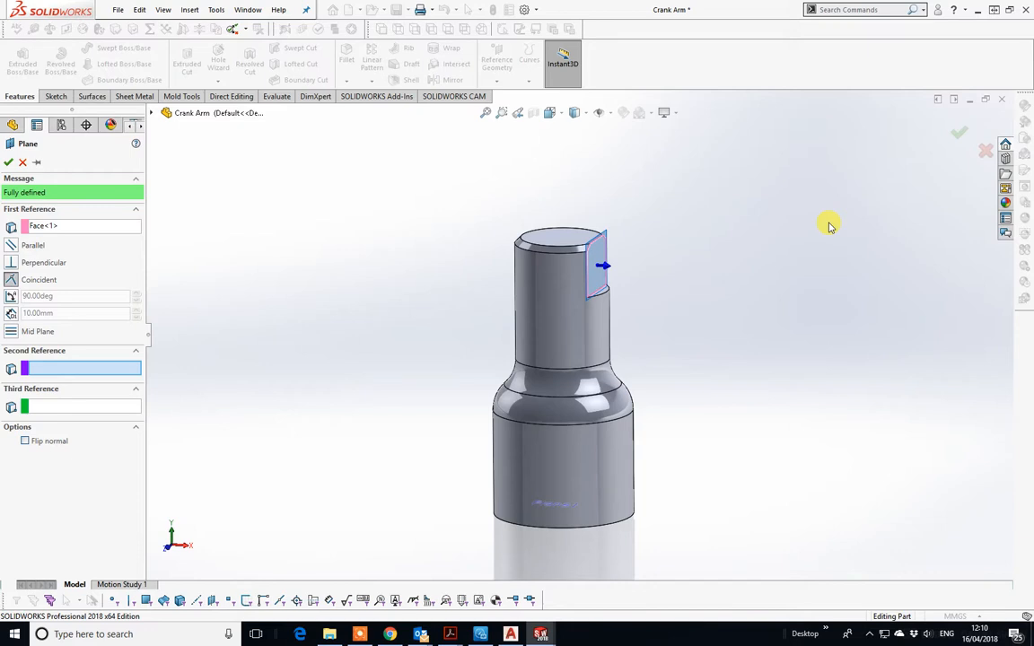
left_click(23, 163)
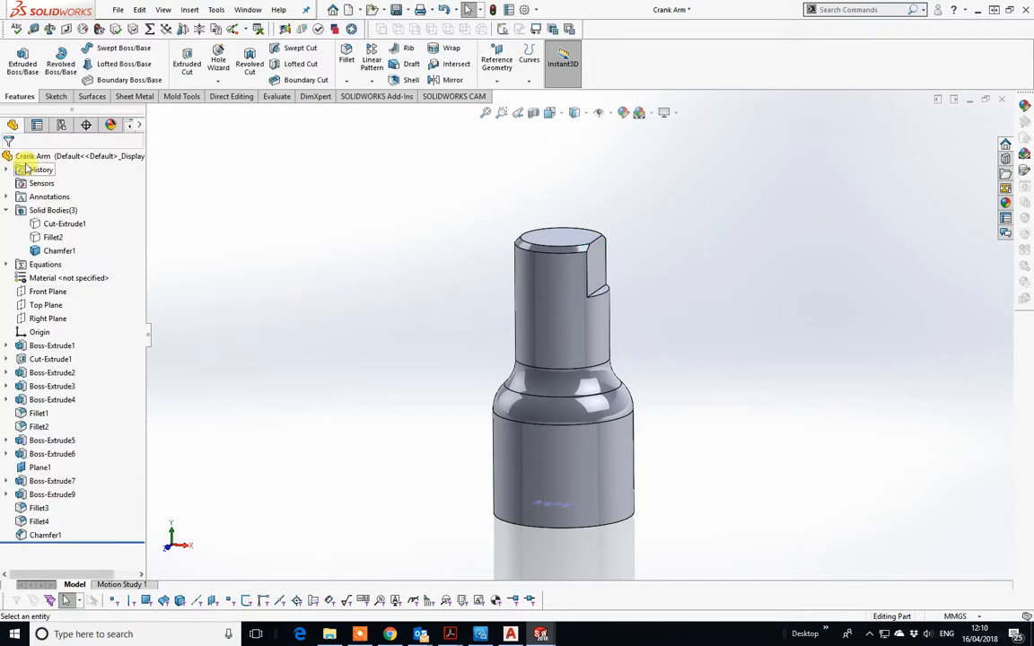
Create a reference plane offset 10 mm outward from the flat face of the D-shaped end.
left_click(513, 82)
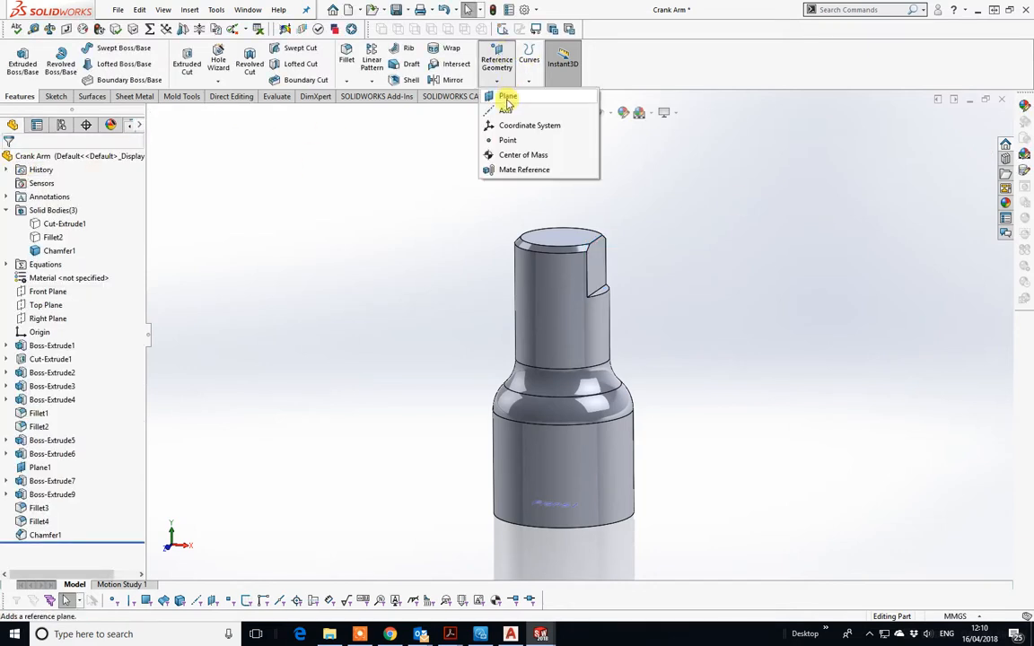
left_click(506, 96)
left_click(602, 267)
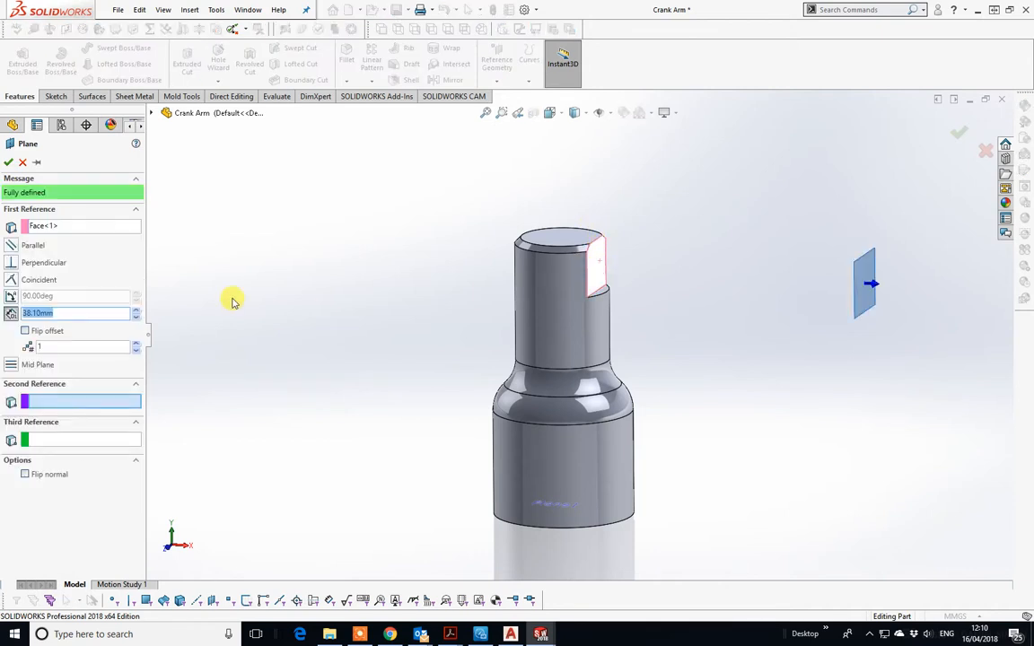
type("1")
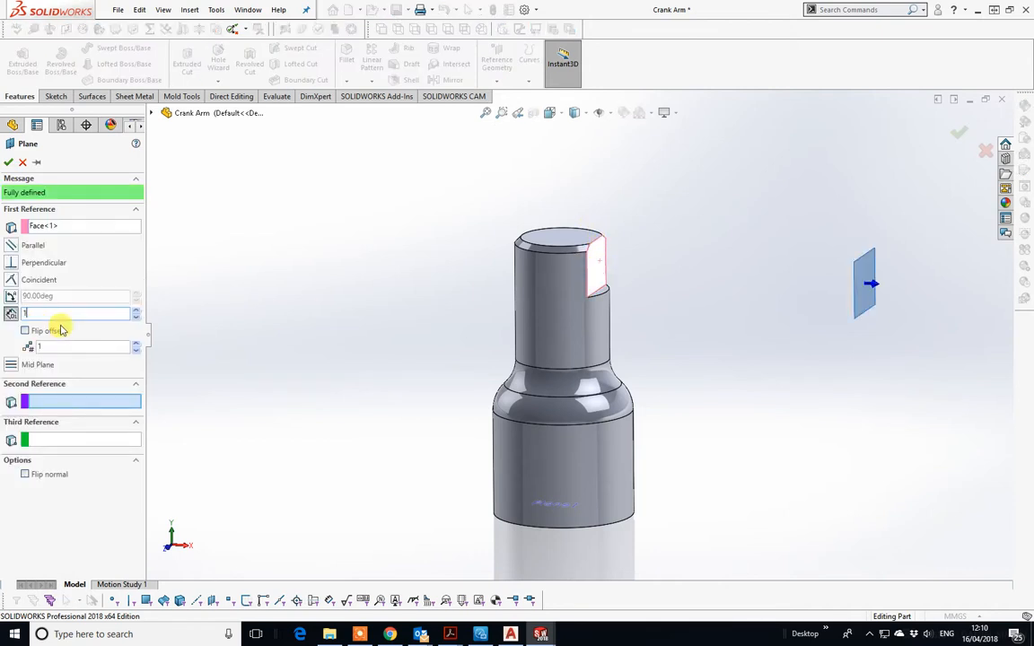
type("0")
key("Return")
left_click(8, 162)
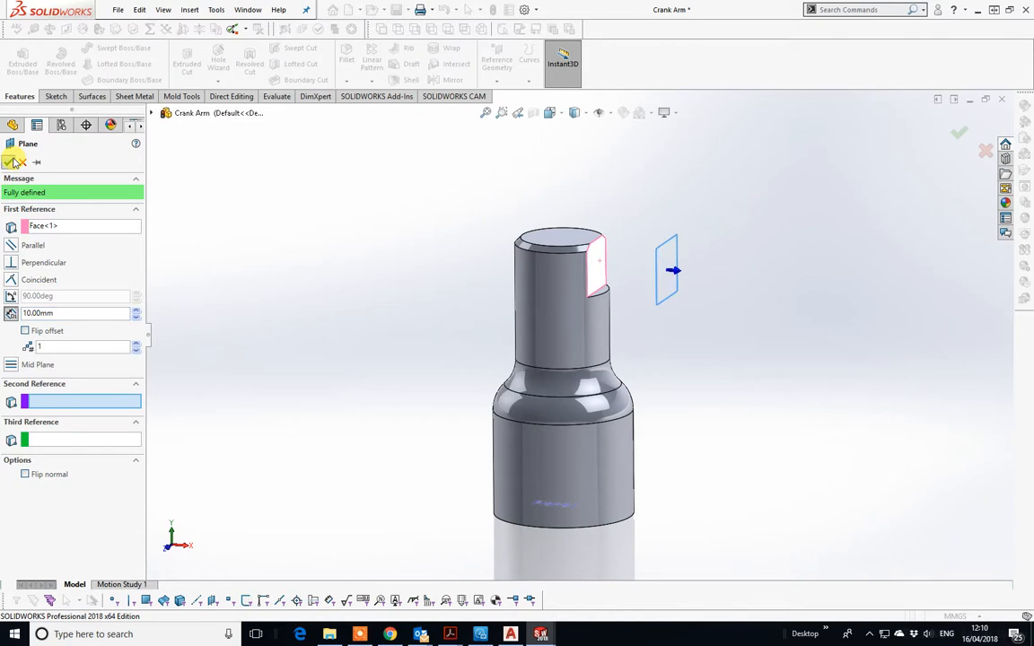
Enlarge the new offset plane's displayed border so that it extends well beyond the shaft.
left_click_drag(667, 298, 679, 567)
left_click_drag(677, 401, 829, 370)
left_click_drag(658, 415, 590, 438)
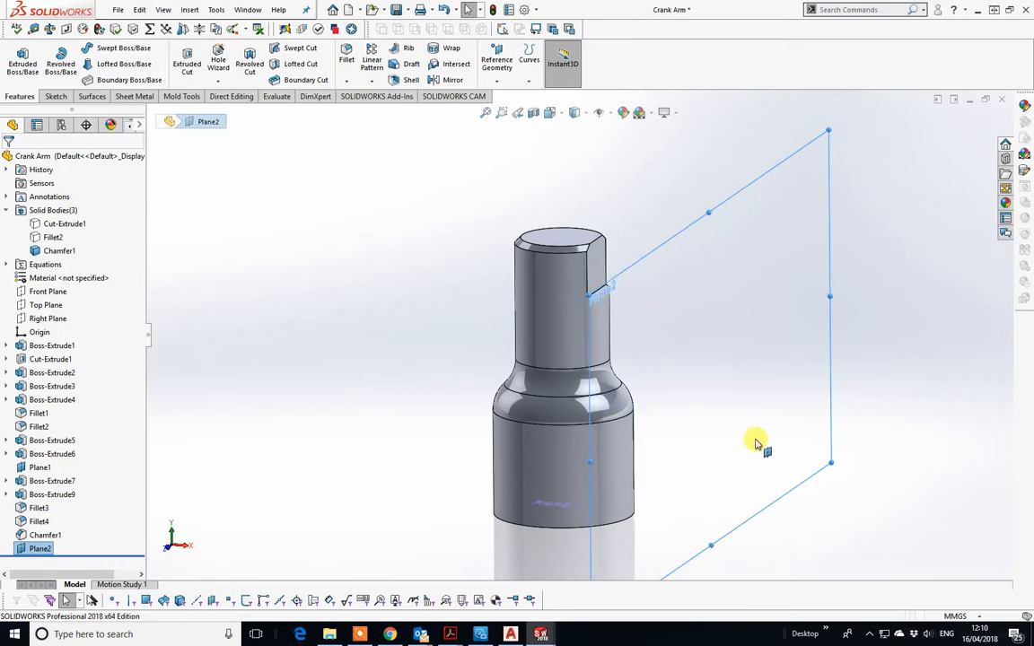
key("Escape")
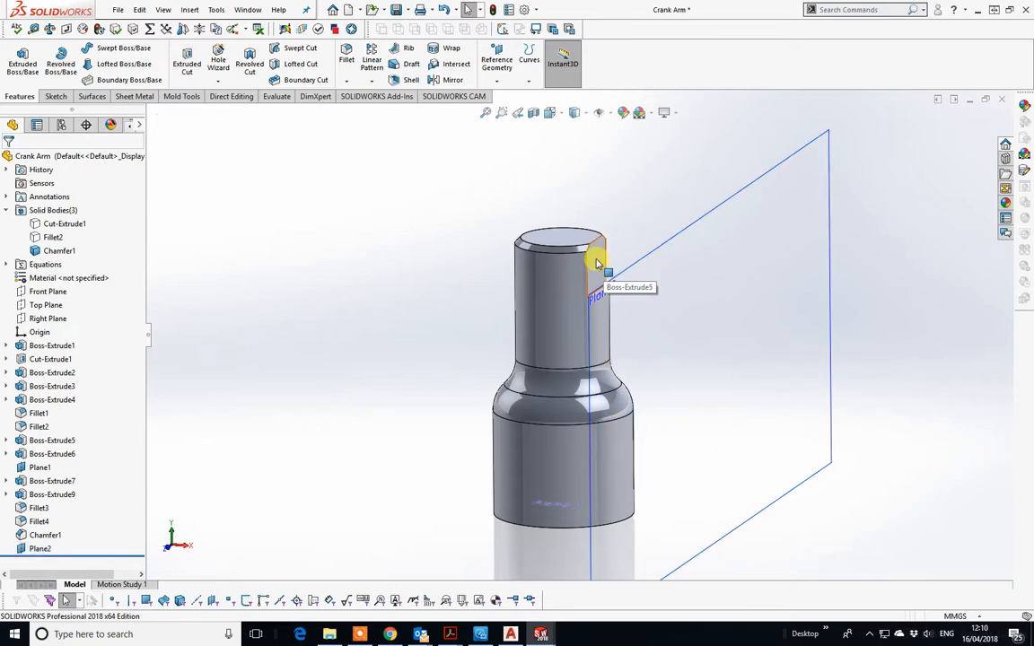
left_click(595, 261)
key("space")
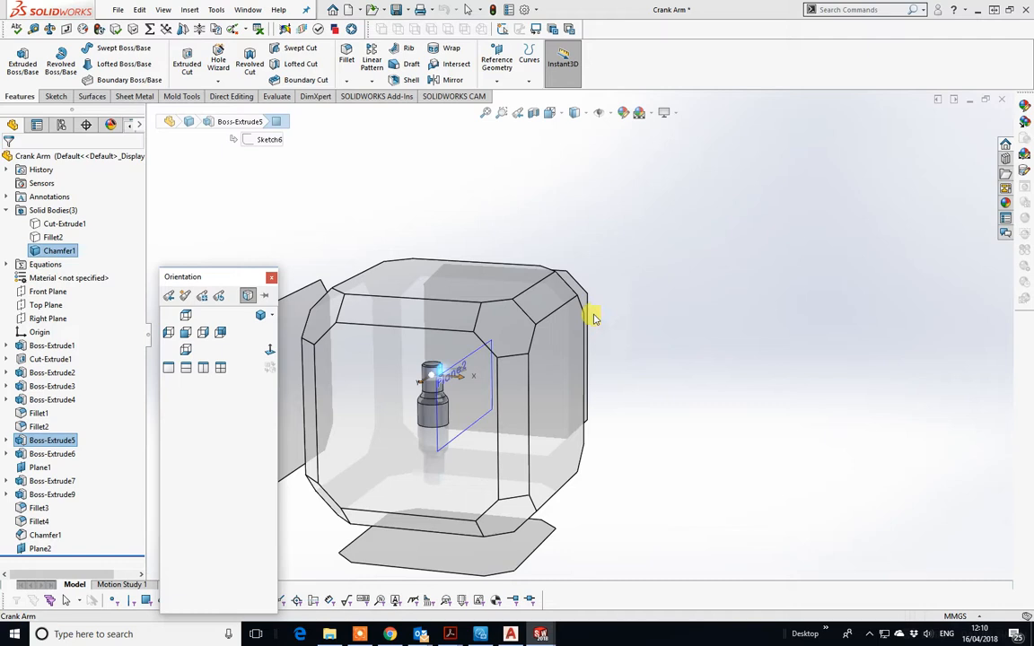
left_click(573, 392)
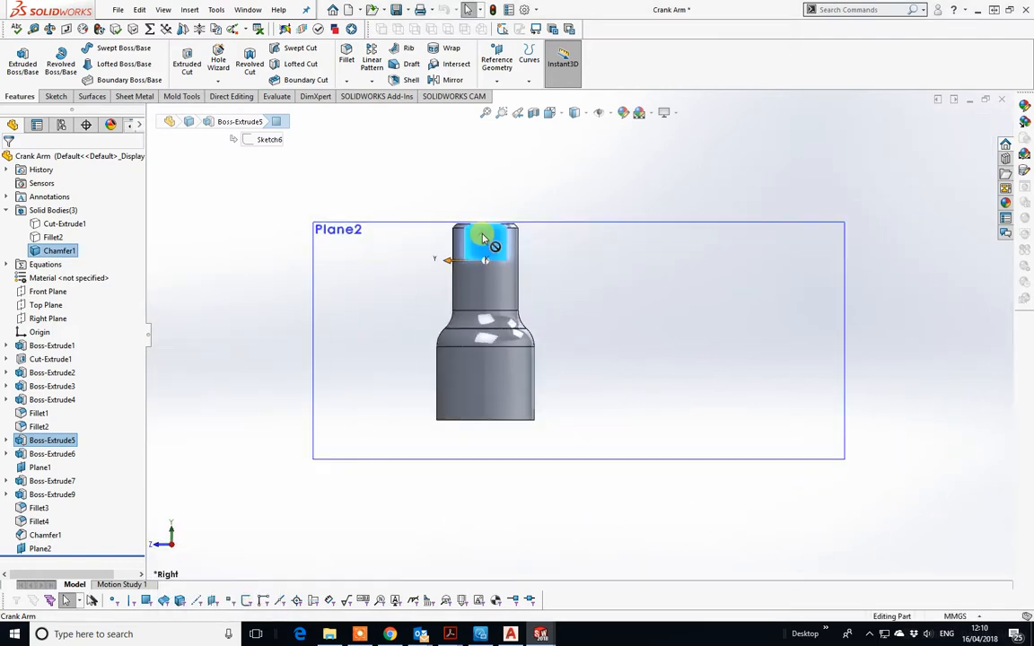
left_click(452, 163)
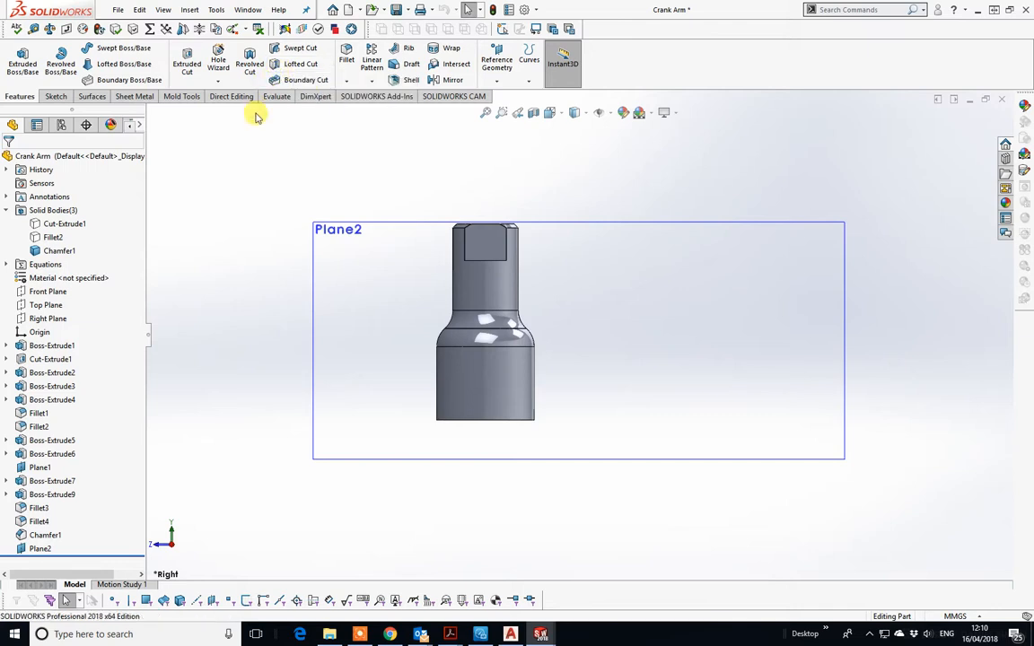
Start a sketch on the wide cylinder's free end face and draw a concentric circle of about 6.94 mm radius.
middle_click_drag(525, 334, 526, 185)
key("Escape")
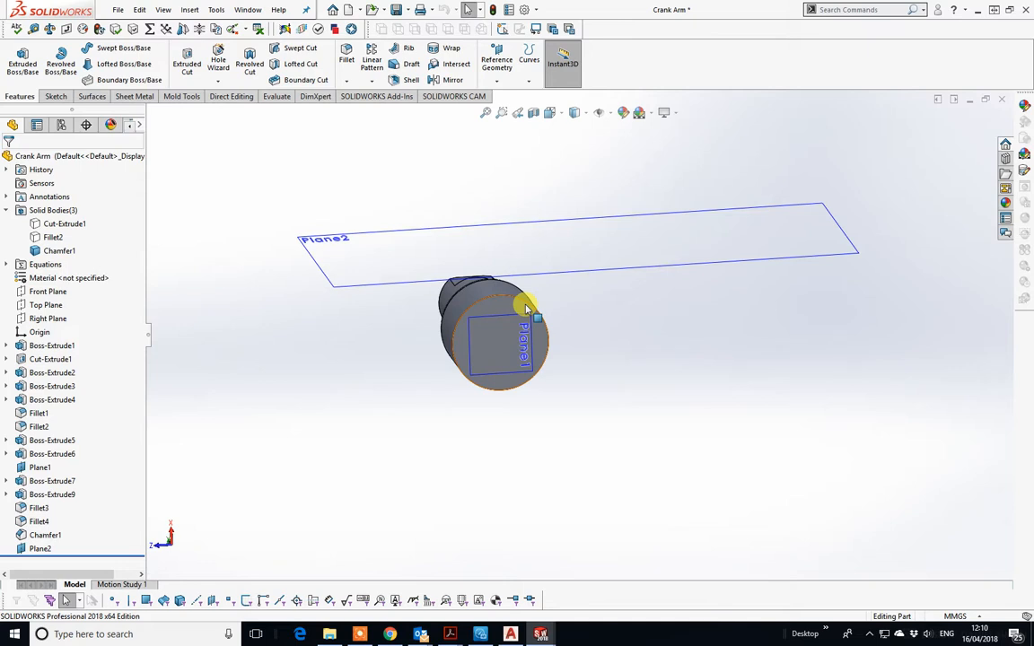
left_click(339, 255)
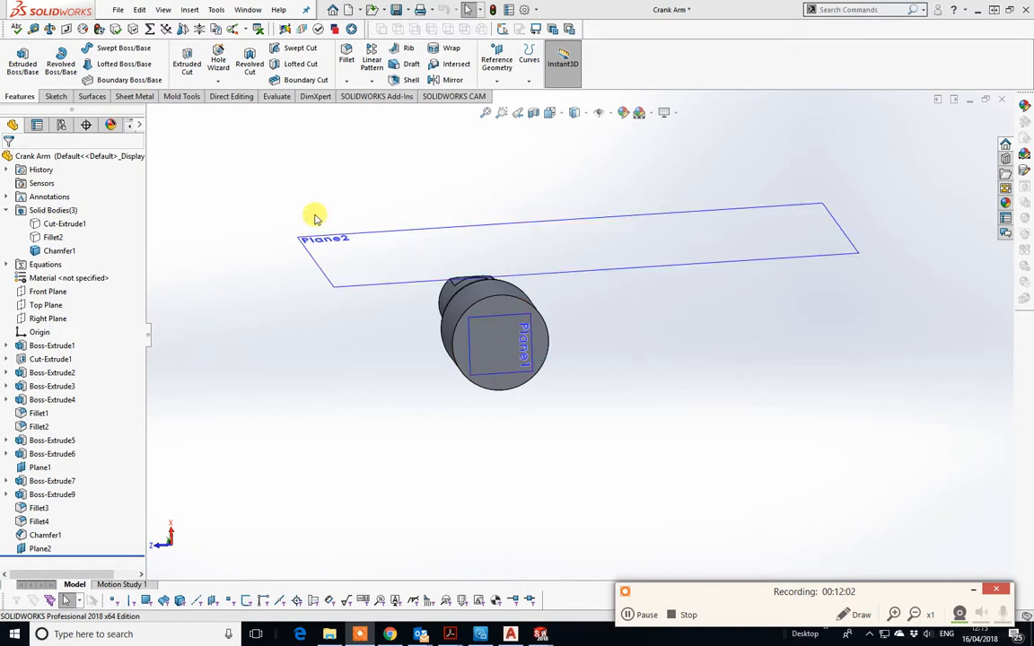
left_click(56, 96)
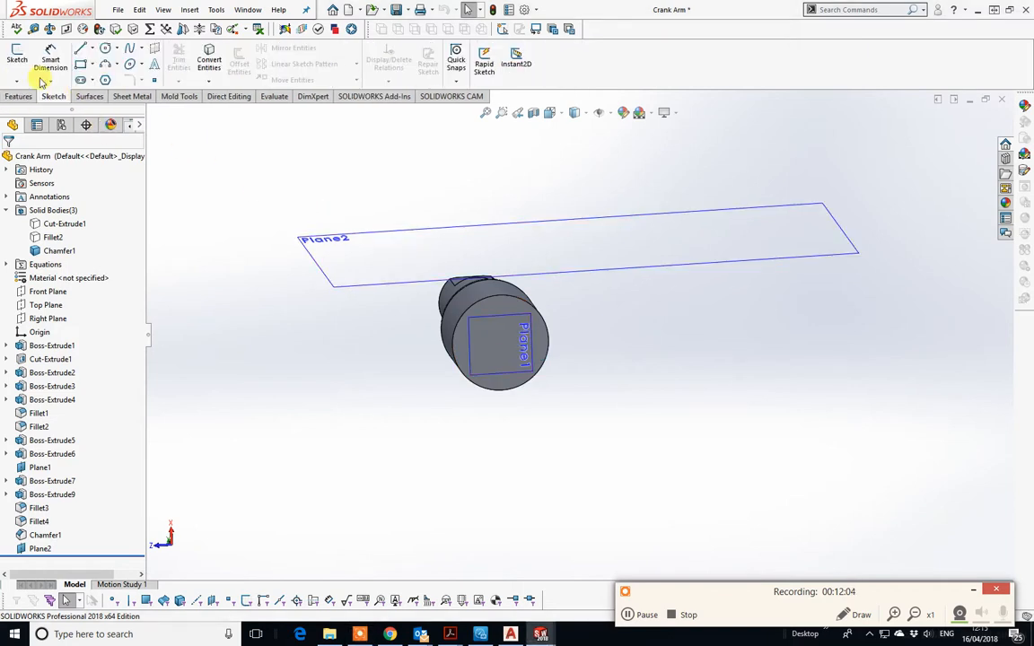
left_click(18, 59)
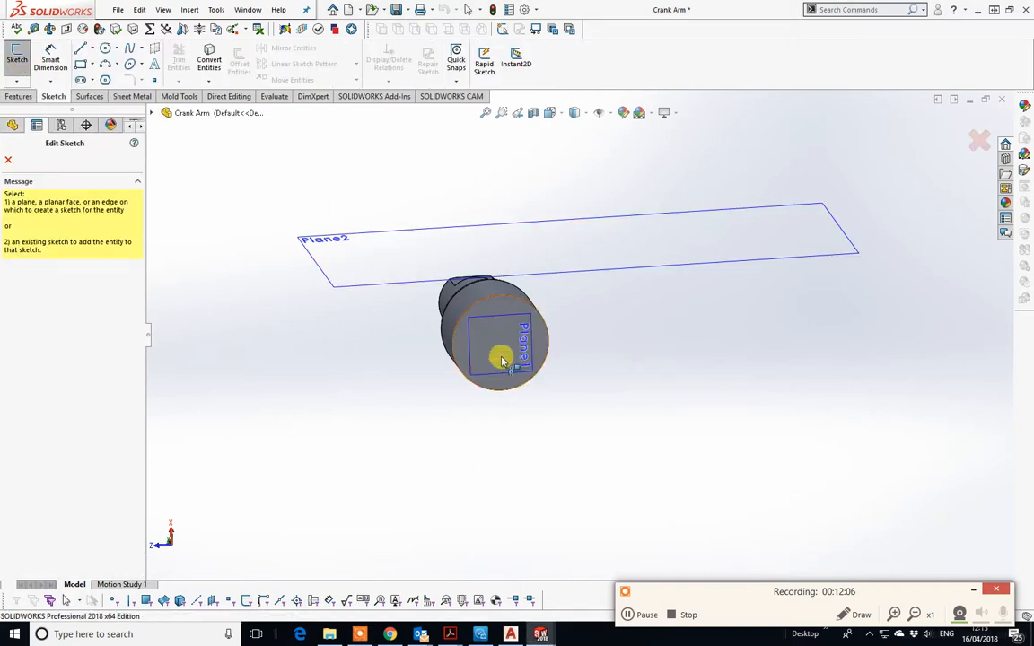
left_click(500, 388)
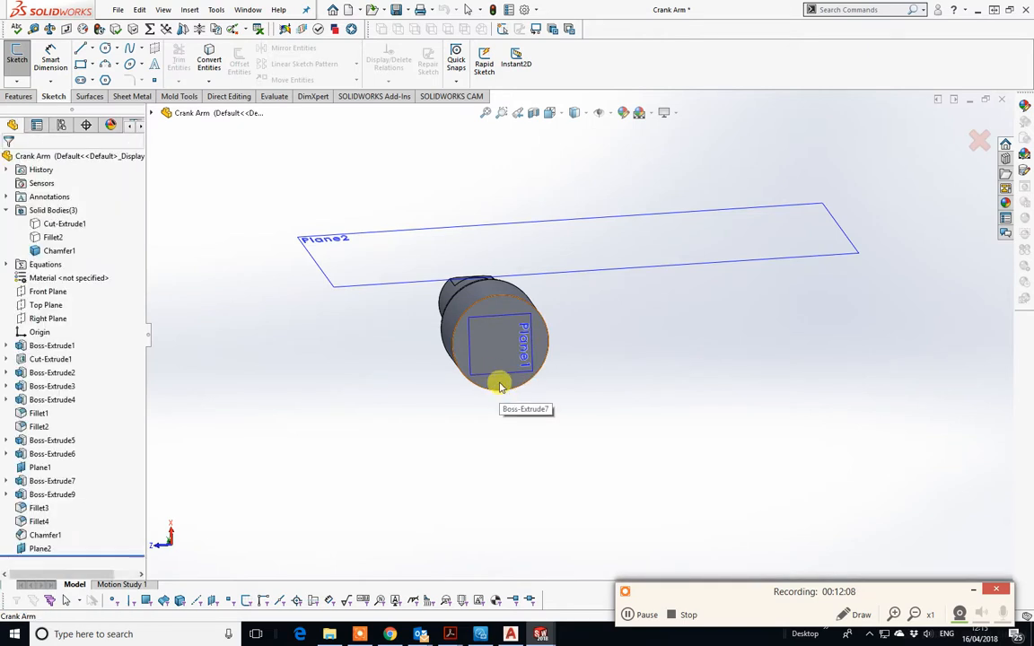
left_click(105, 47)
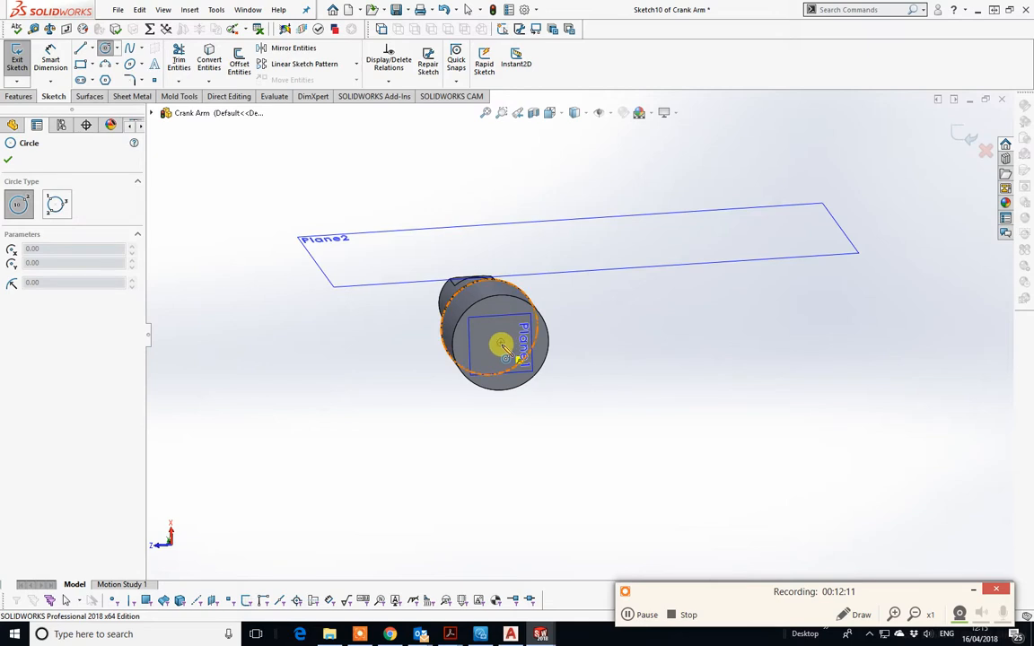
left_click(500, 345)
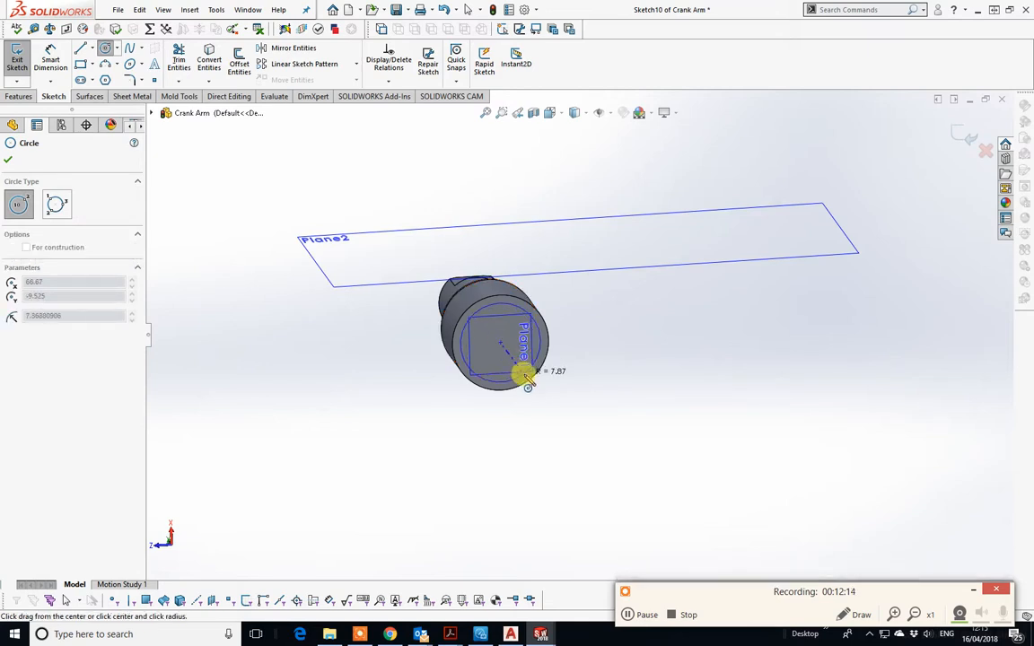
left_click(523, 368)
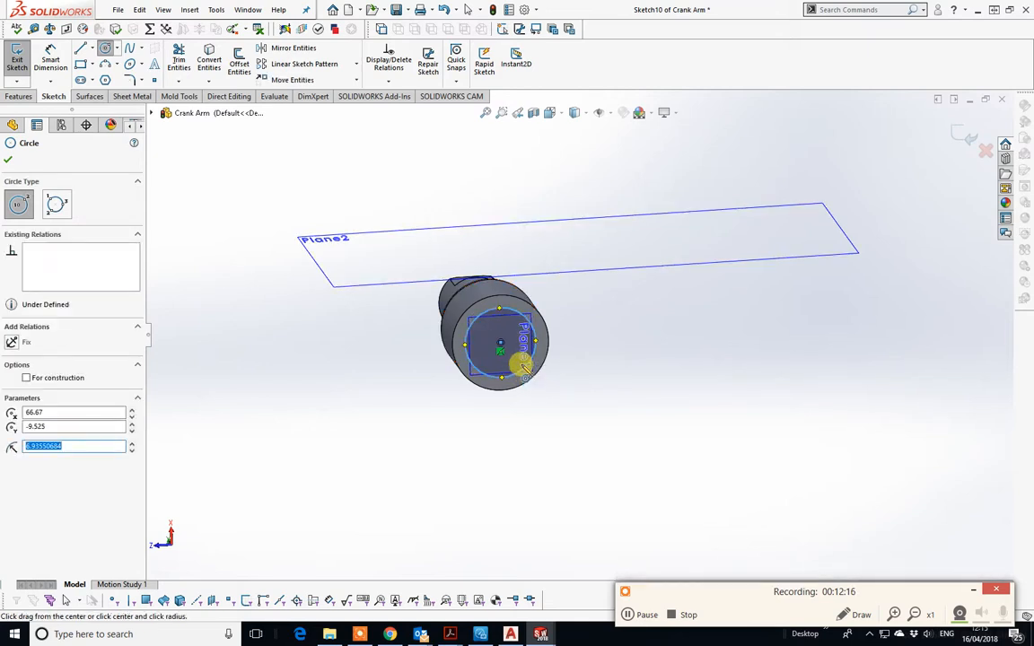
key("BackSpace")
right_click(522, 365)
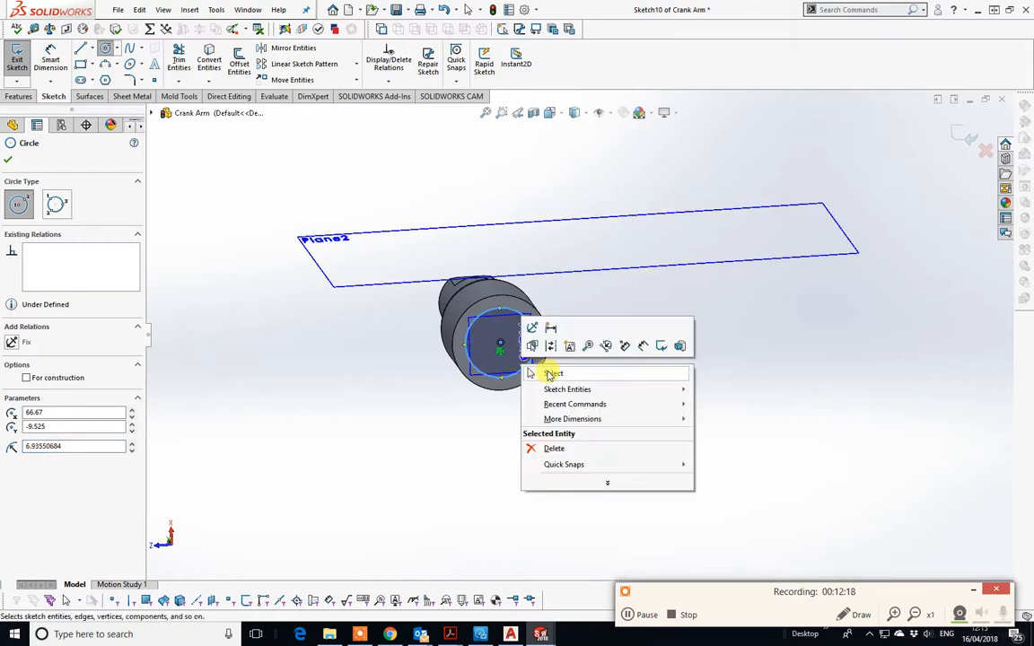
left_click(549, 372)
Dimension the concentric circle on the wide cylinder's end face and set its diameter to 6.48*2 mm.
key("space")
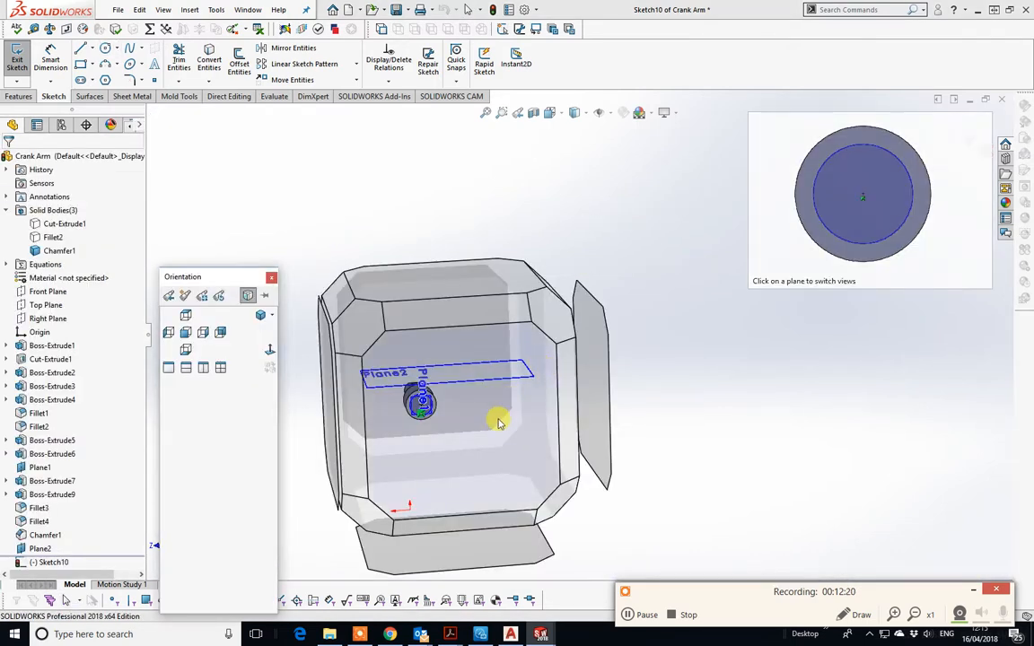
left_click(496, 419)
scroll(469, 320, "down", 3)
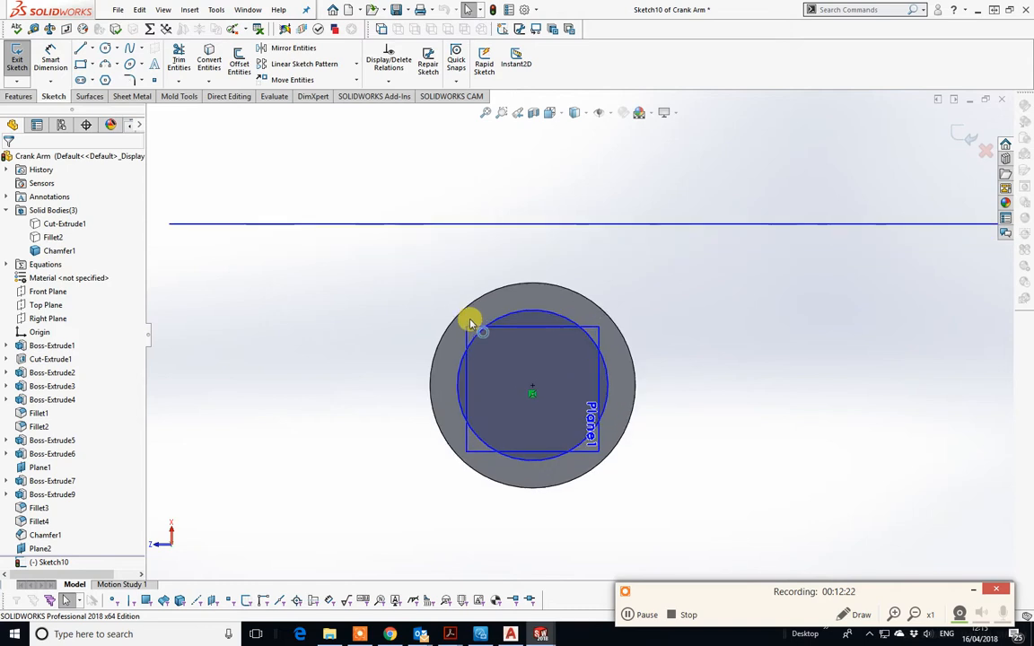
left_click(50, 61)
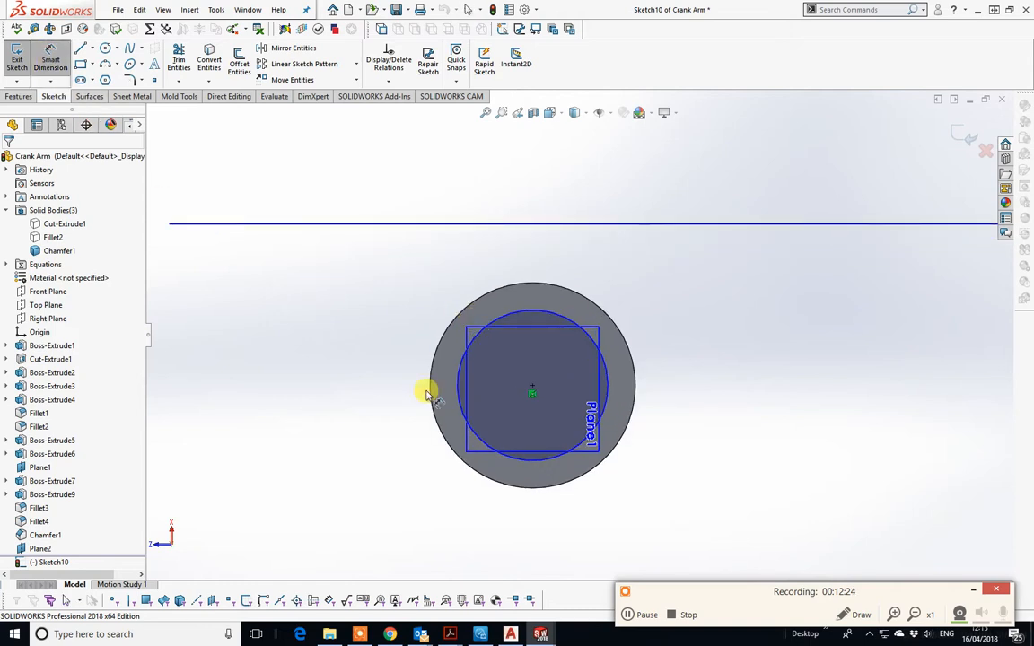
left_click(559, 460)
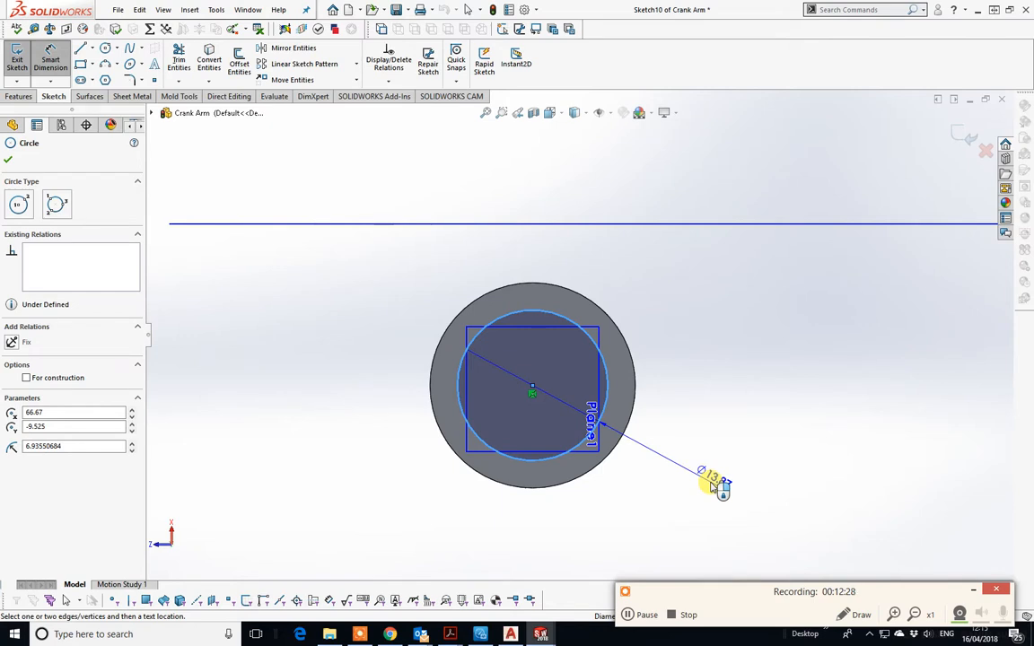
left_click(711, 483)
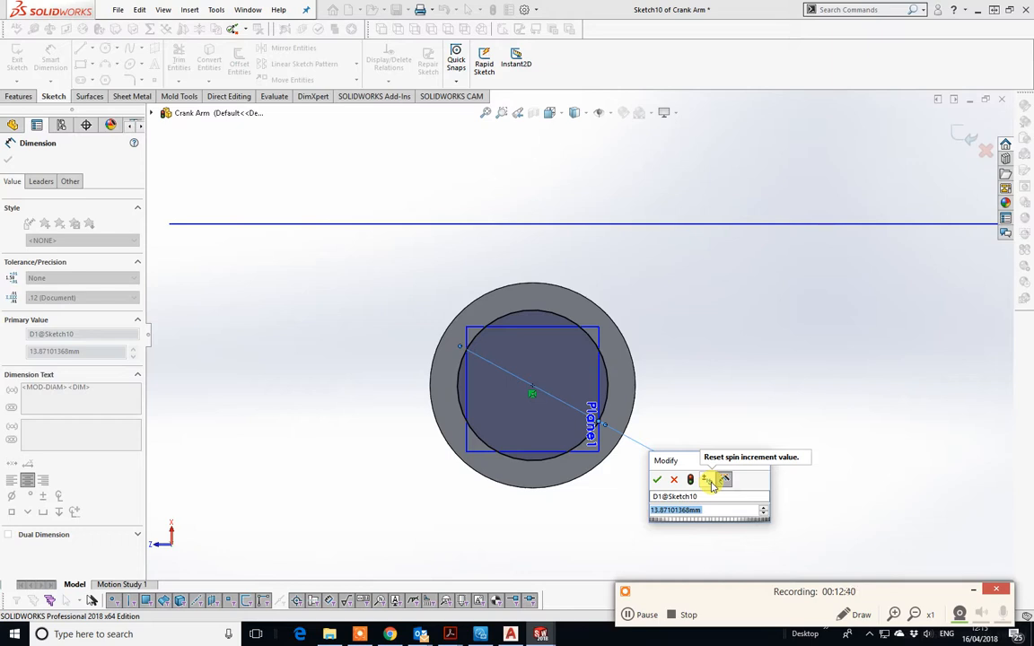
type("6.48")
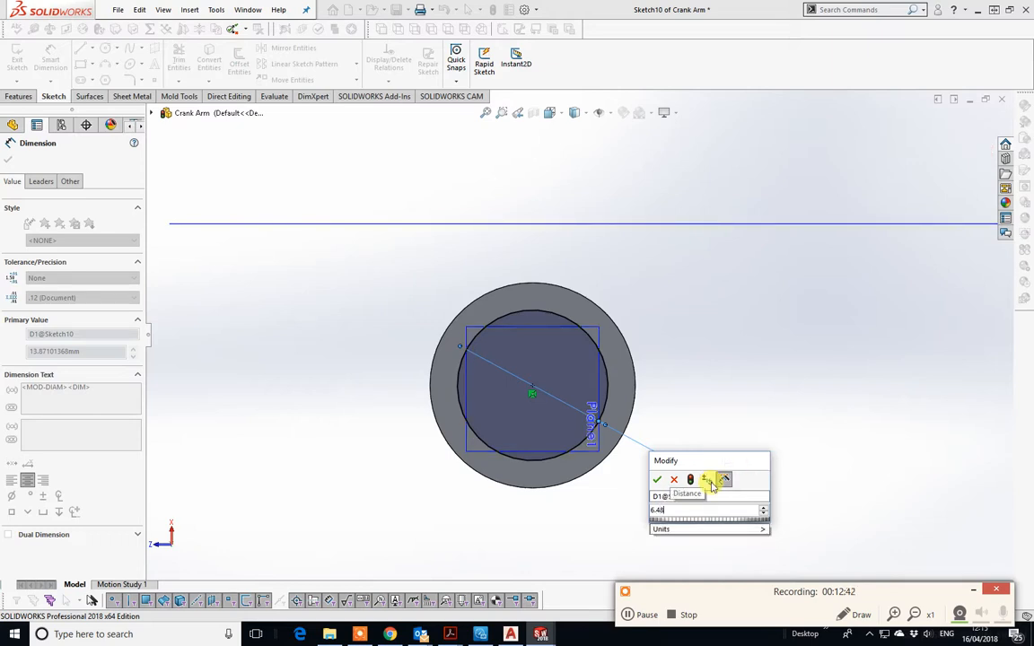
type("*2")
key("Return")
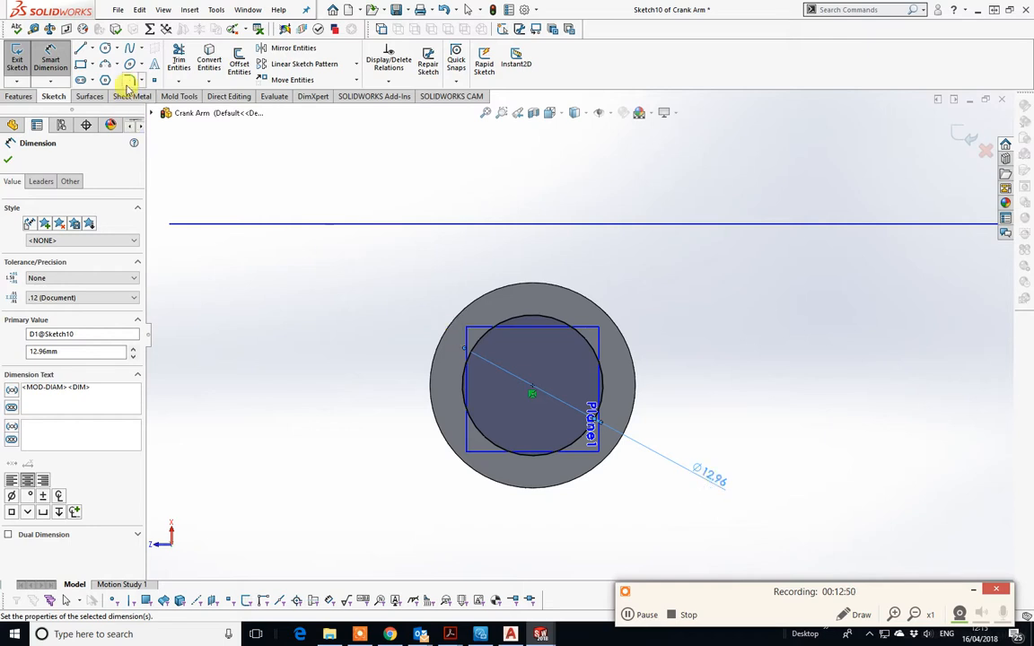
Sketch a straight line about 15 mm long across the upper part of the circle, parallel to the offset plane and extending past both sides.
mouse_move(541, 318)
middle_mouse_down()
mouse_move(528, 360)
mouse_move(530, 320)
mouse_move(514, 353)
middle_mouse_up()
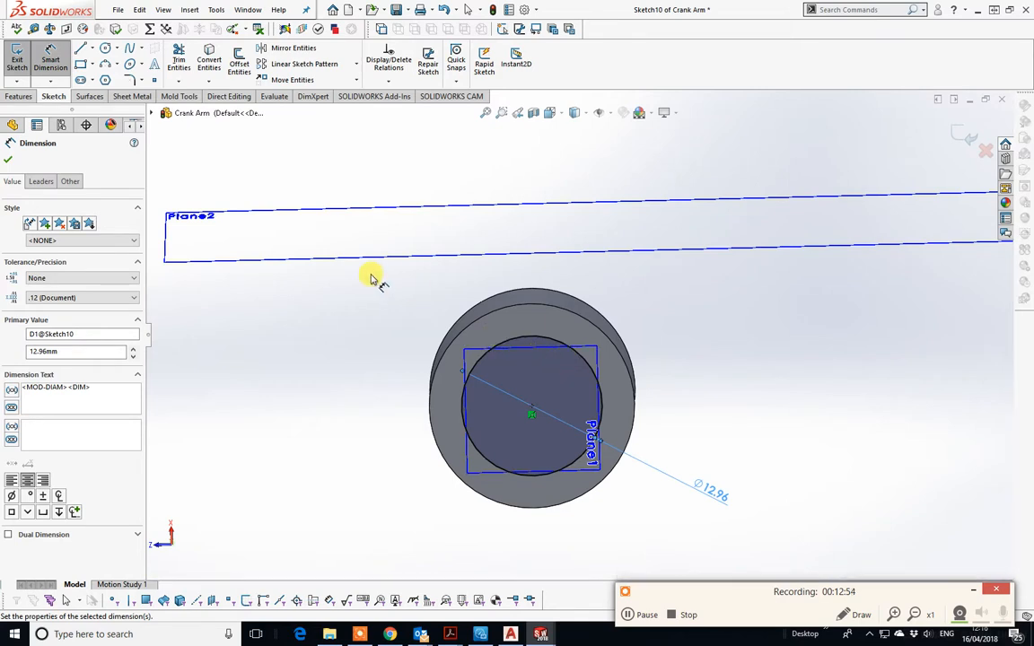
left_click(81, 49)
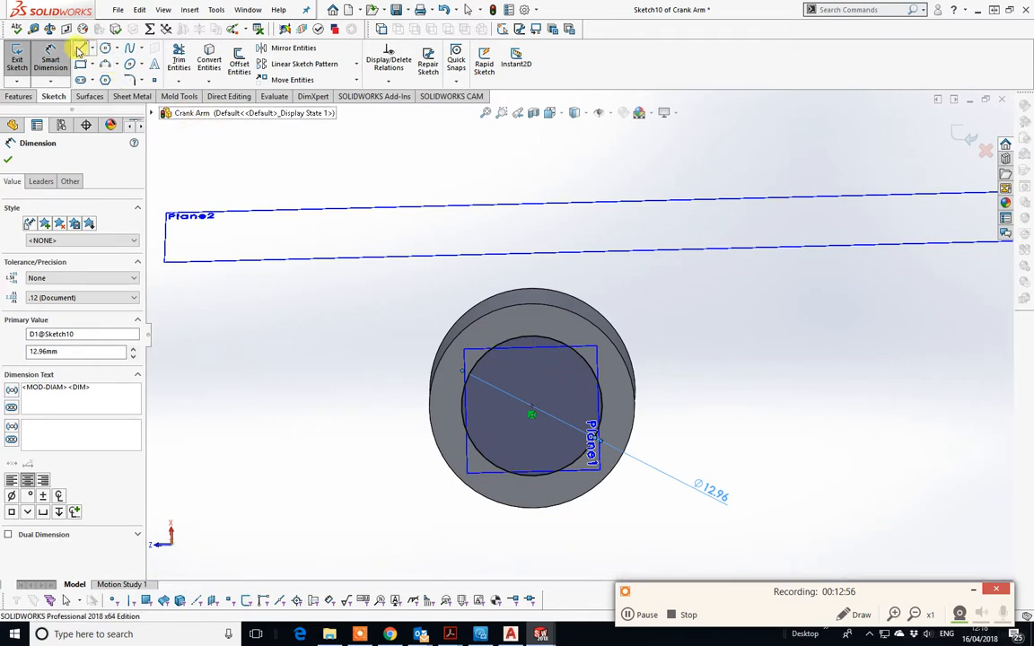
left_click(455, 363)
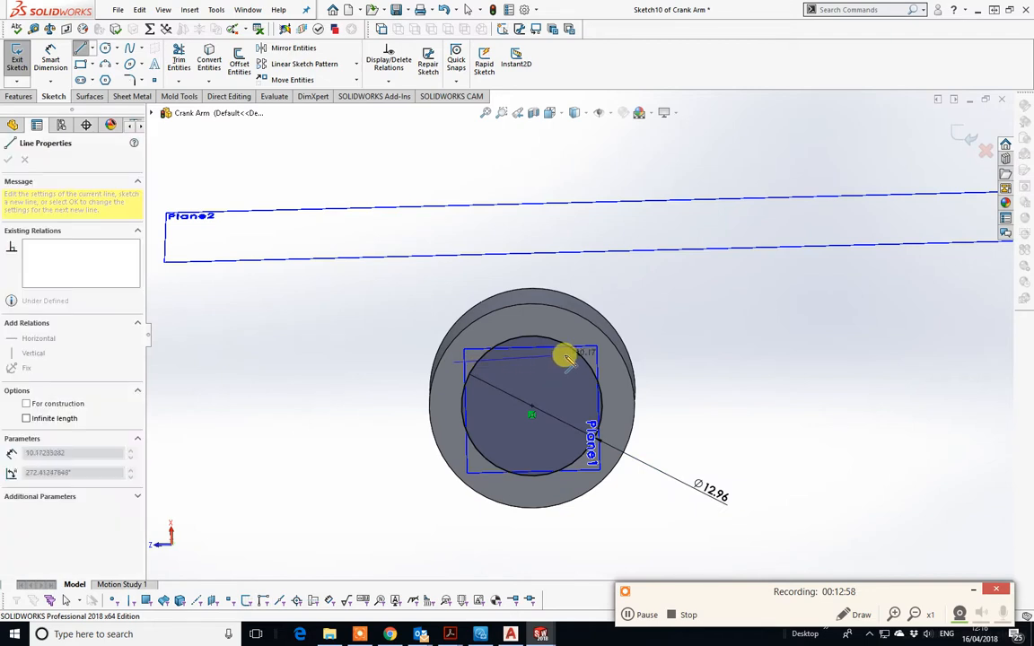
right_click(625, 364)
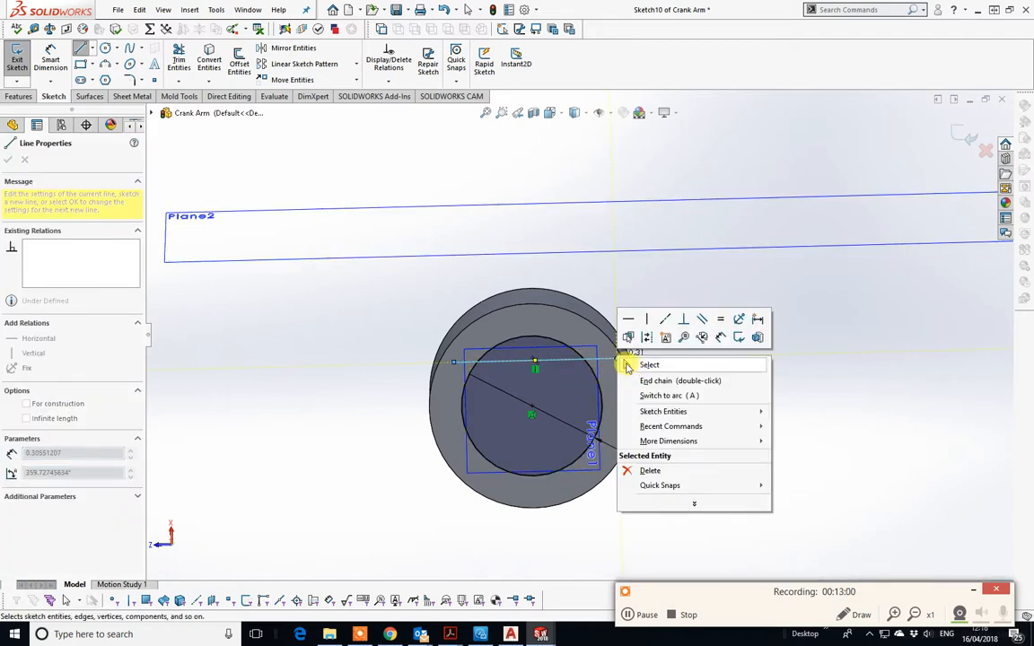
left_click(650, 368)
key("space")
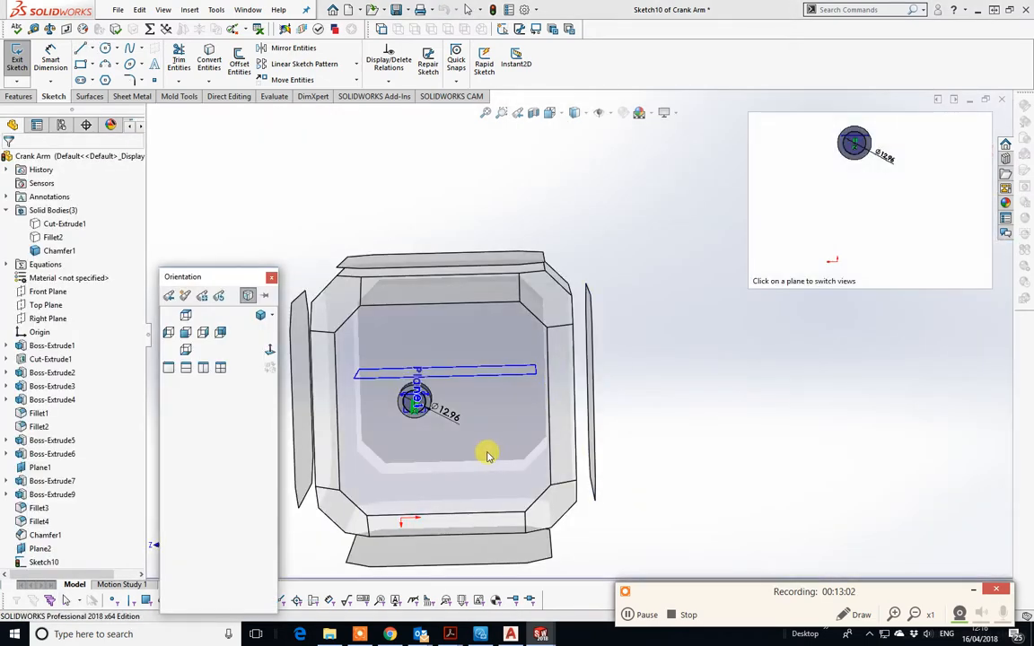
left_click(488, 454)
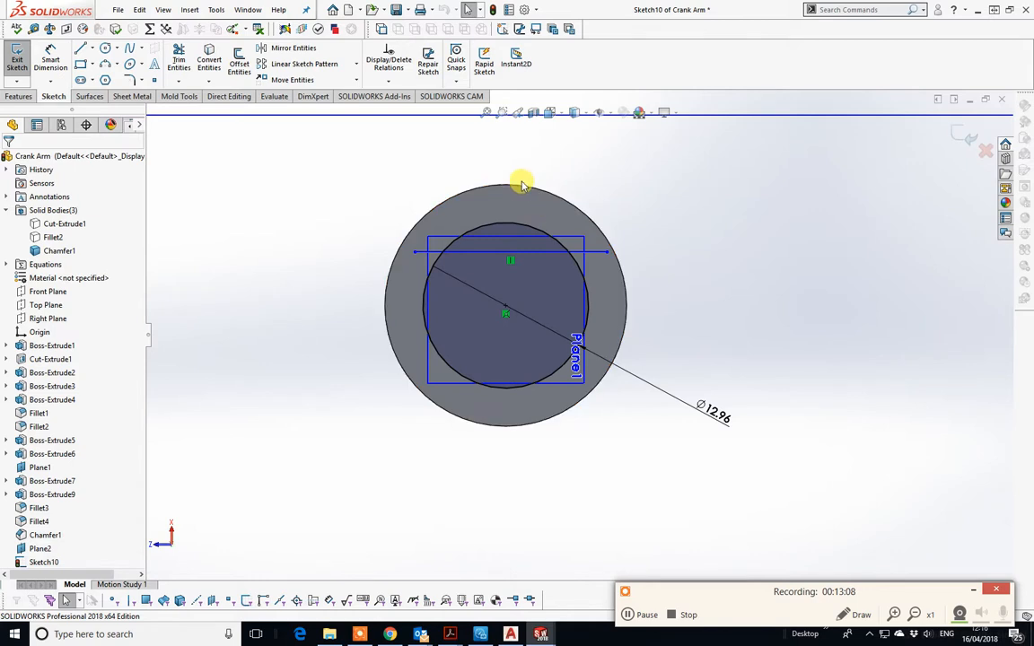
Dimension the distance from the circle's centre to the straight line and set it to 4.89 mm.
mouse_move(521, 184)
middle_mouse_down()
mouse_move(501, 201)
mouse_move(512, 272)
mouse_move(504, 196)
middle_mouse_up()
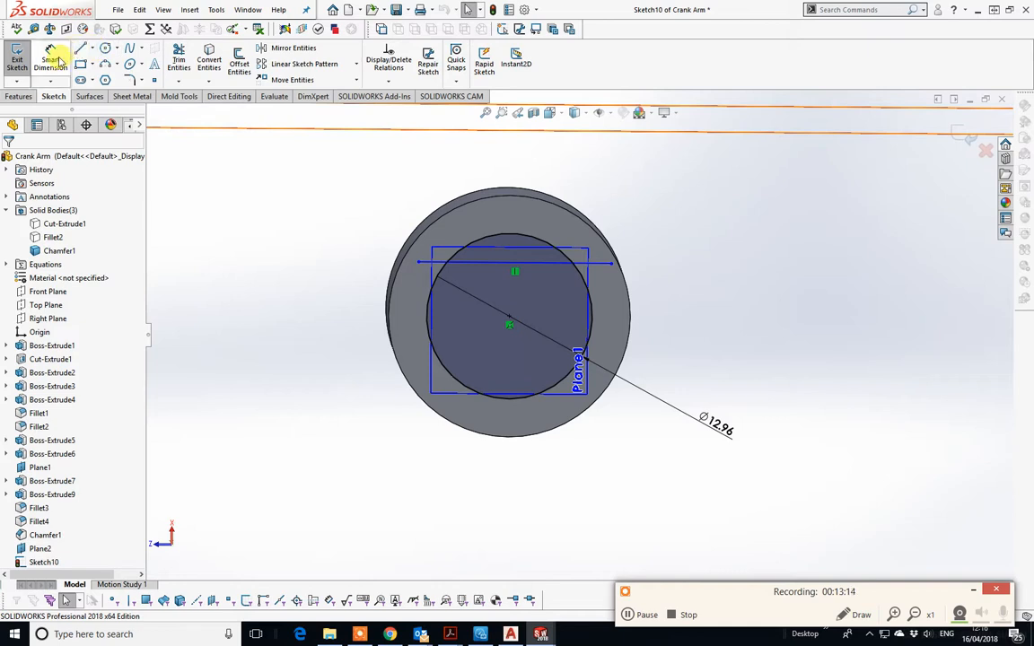
left_click(51, 56)
left_click(512, 317)
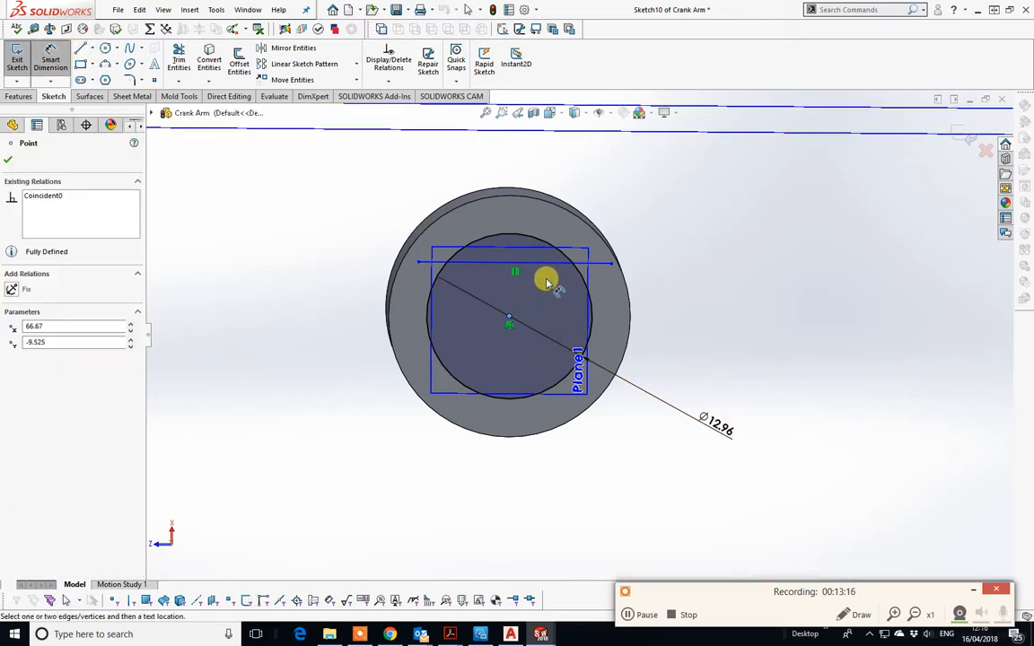
left_click(545, 265)
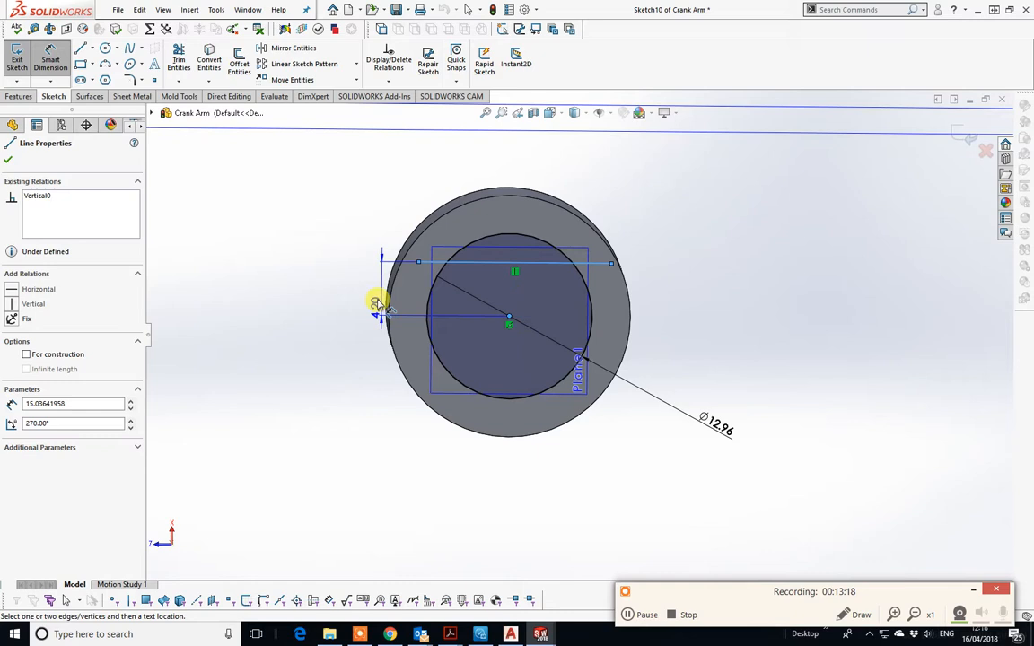
left_click(335, 290)
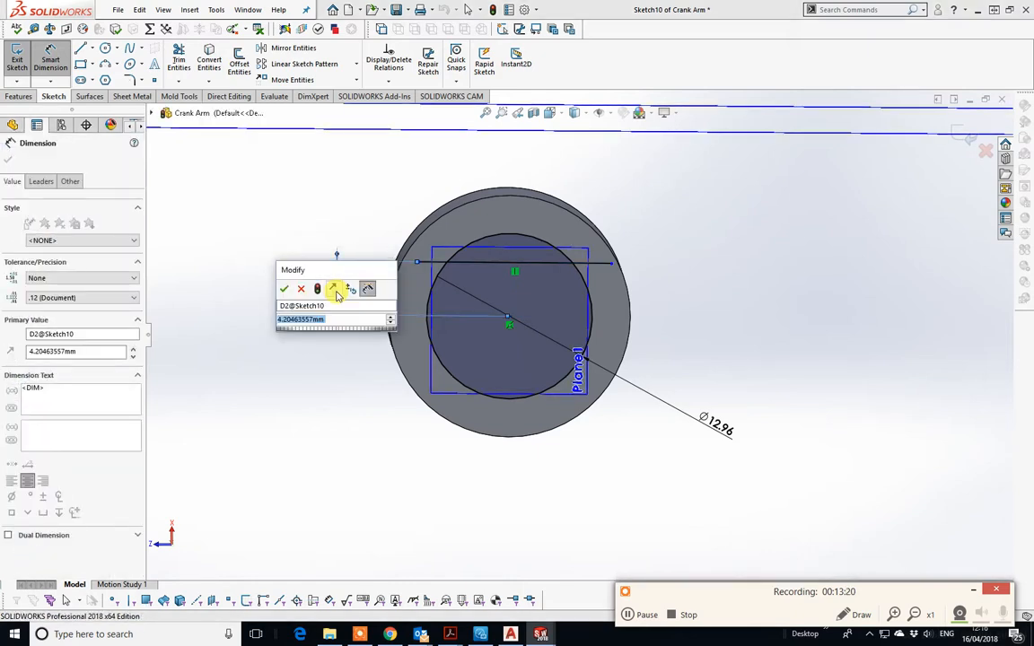
type("4")
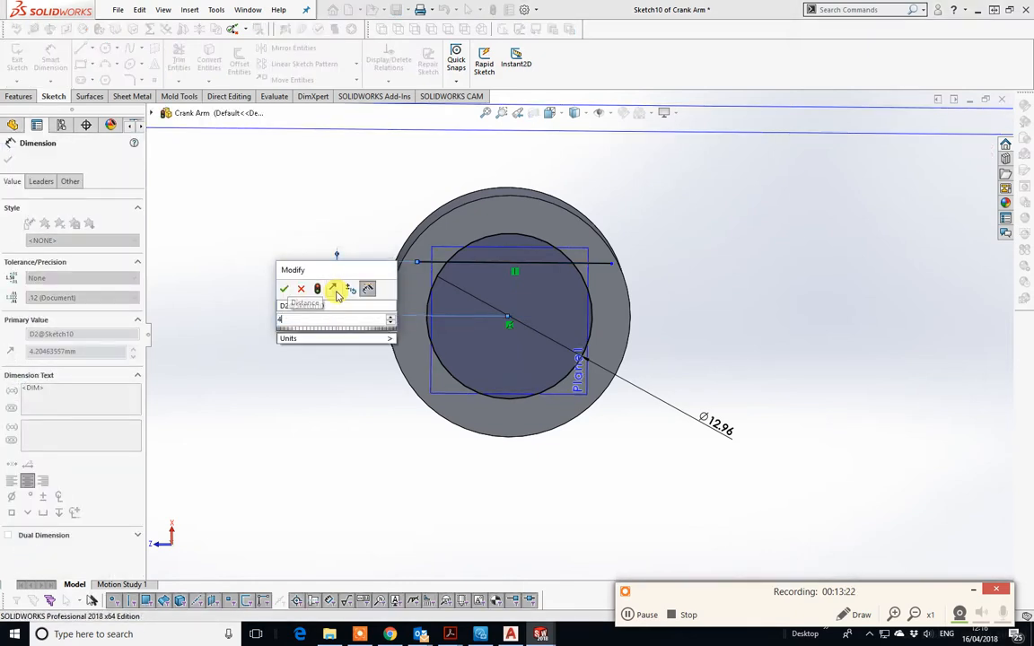
type(".89")
key("Return")
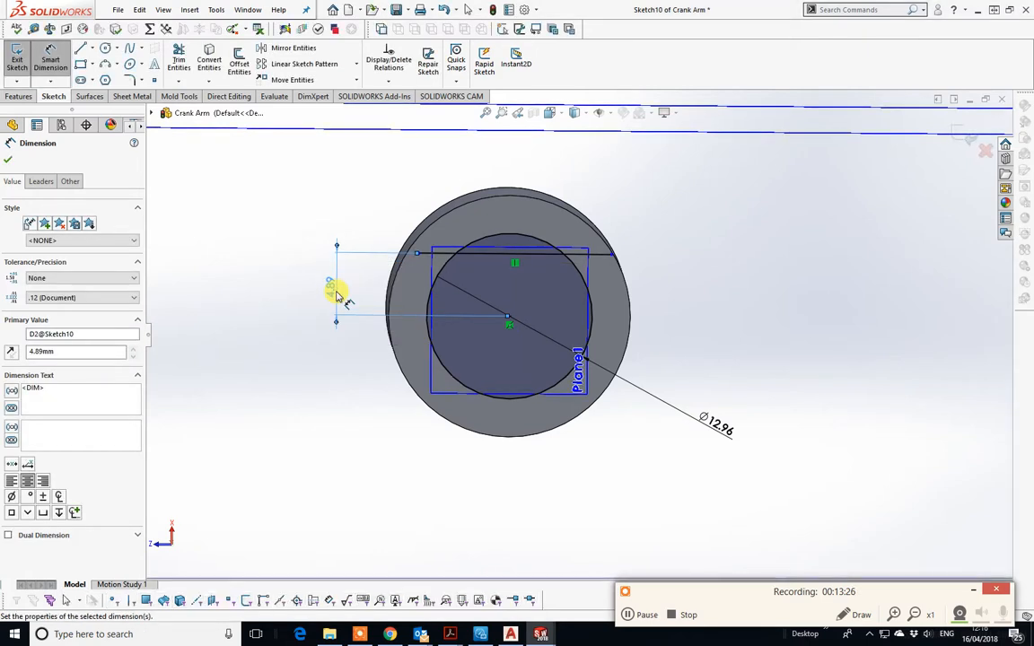
Trim the circle's arc above the line and both overhanging line ends to leave a closed D-shaped profile.
left_click(178, 58)
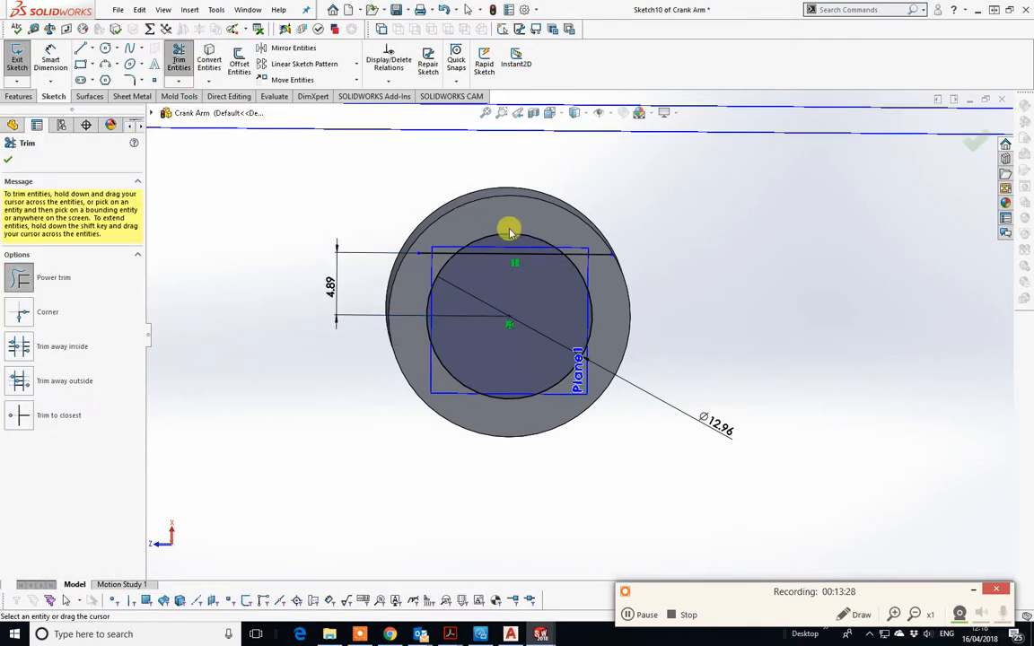
scroll(498, 220, "down", 4)
mouse_move(477, 279)
left_mouse_down()
mouse_move(396, 250)
mouse_move(353, 280)
mouse_move(346, 318)
left_mouse_up()
left_click_drag(704, 346, 674, 307)
scroll(676, 308, "up", 3)
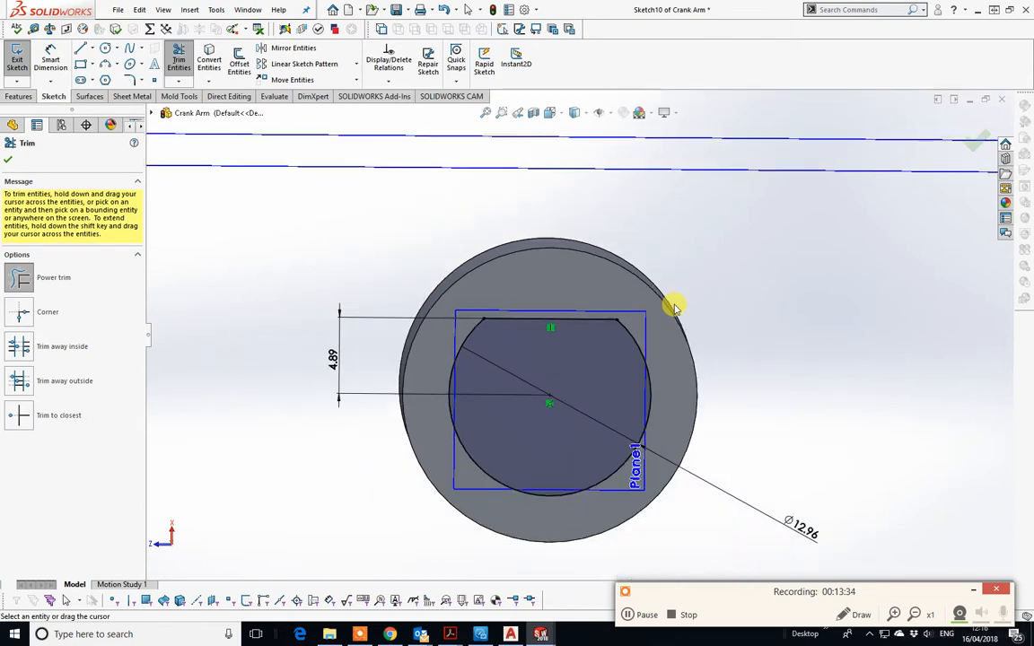
left_click(22, 97)
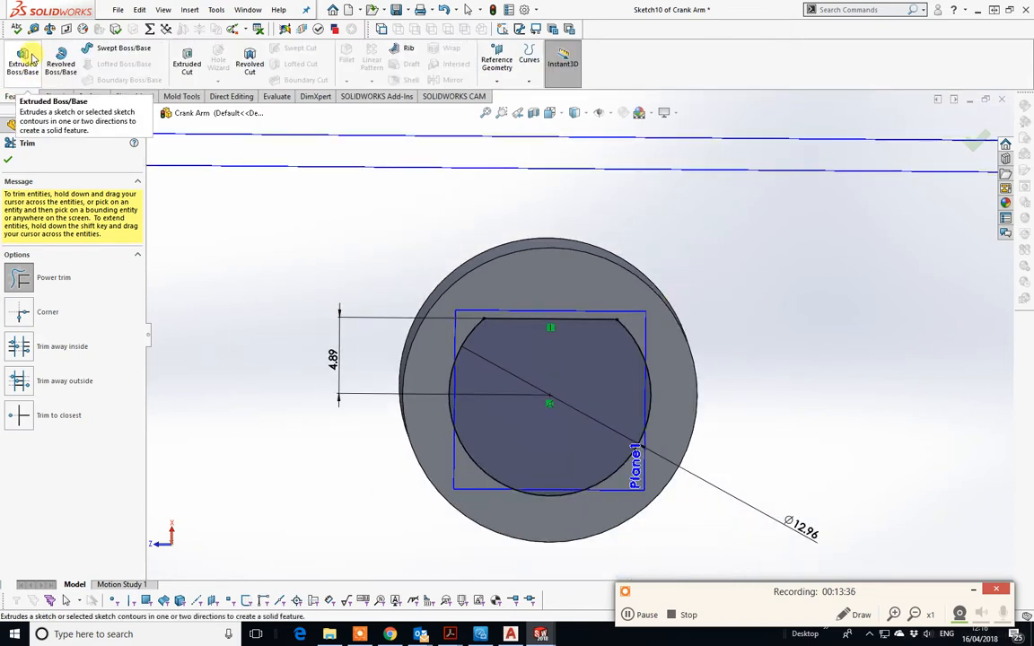
left_click(26, 60)
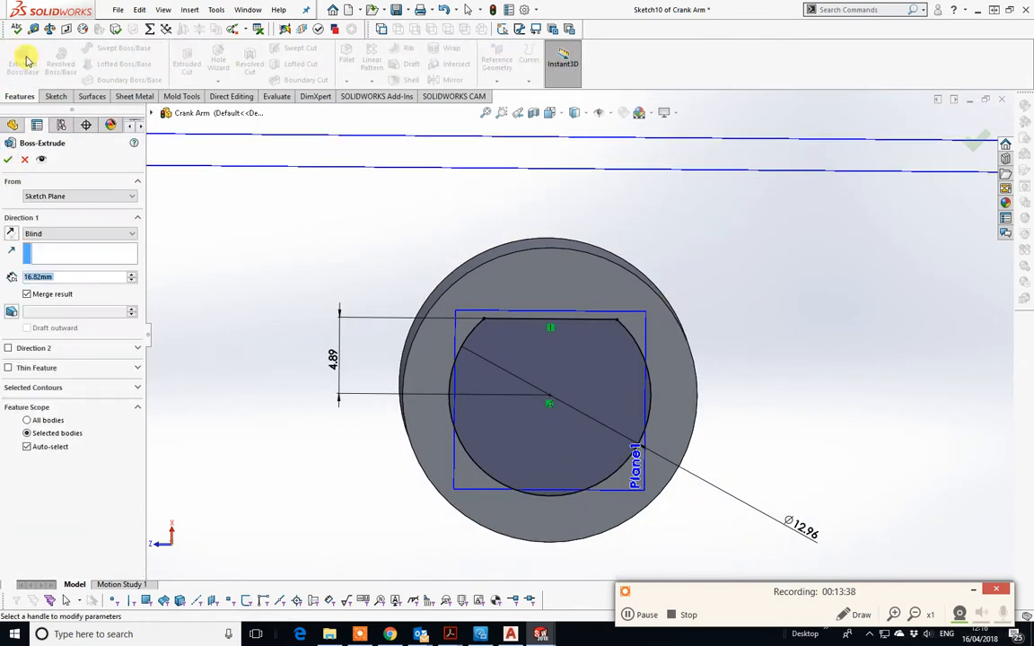
left_click(25, 159)
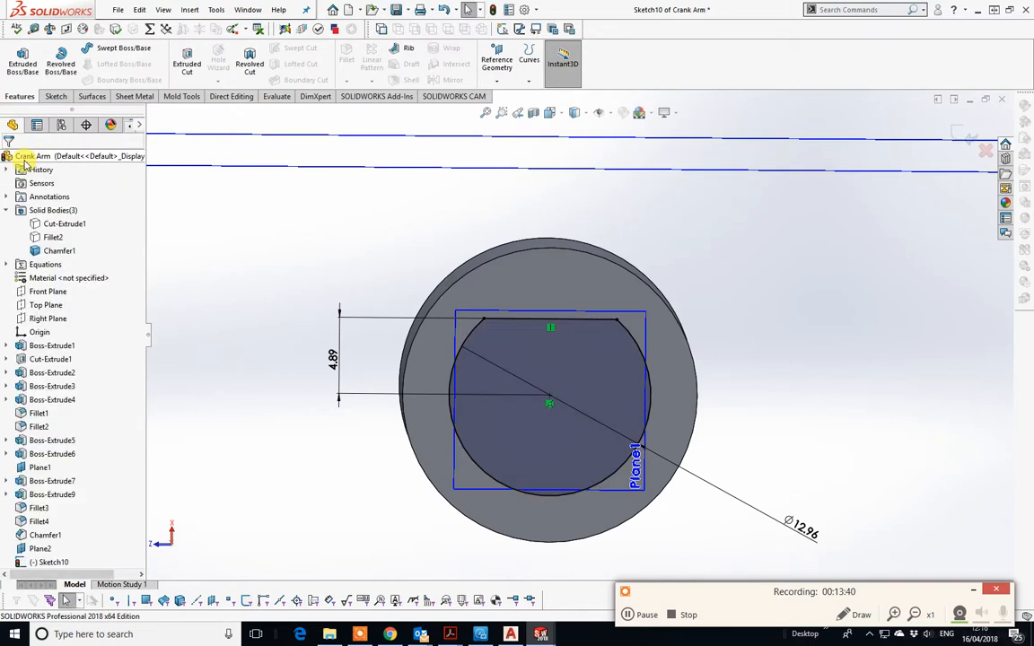
Cut the D-shaped profile into the wide cylinder's end with a blind Extruded Cut 12.7 mm deep.
left_click(188, 62)
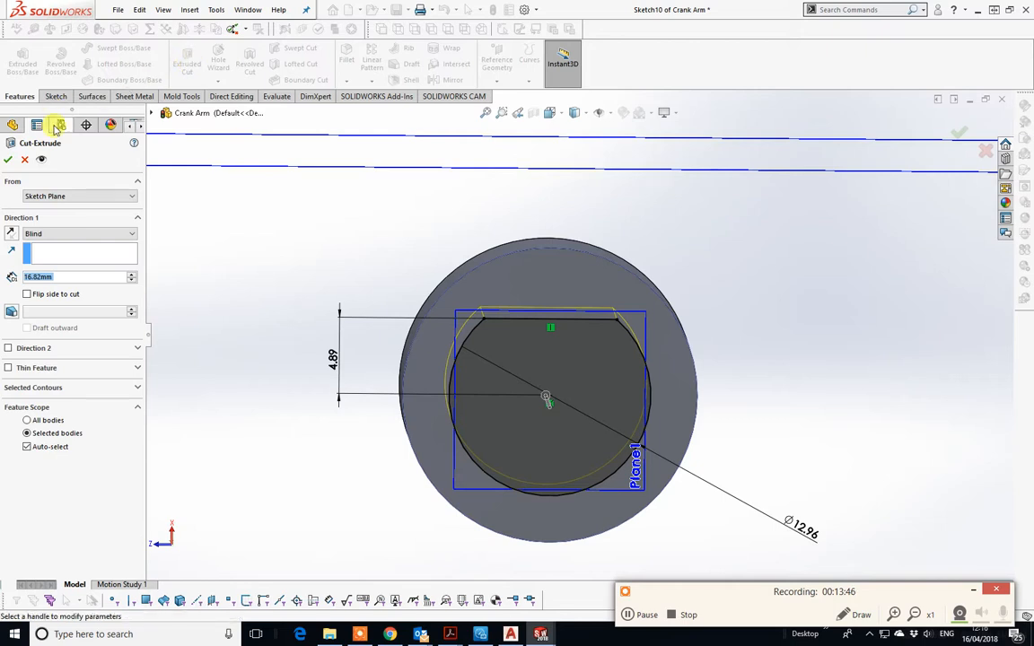
type("12.7")
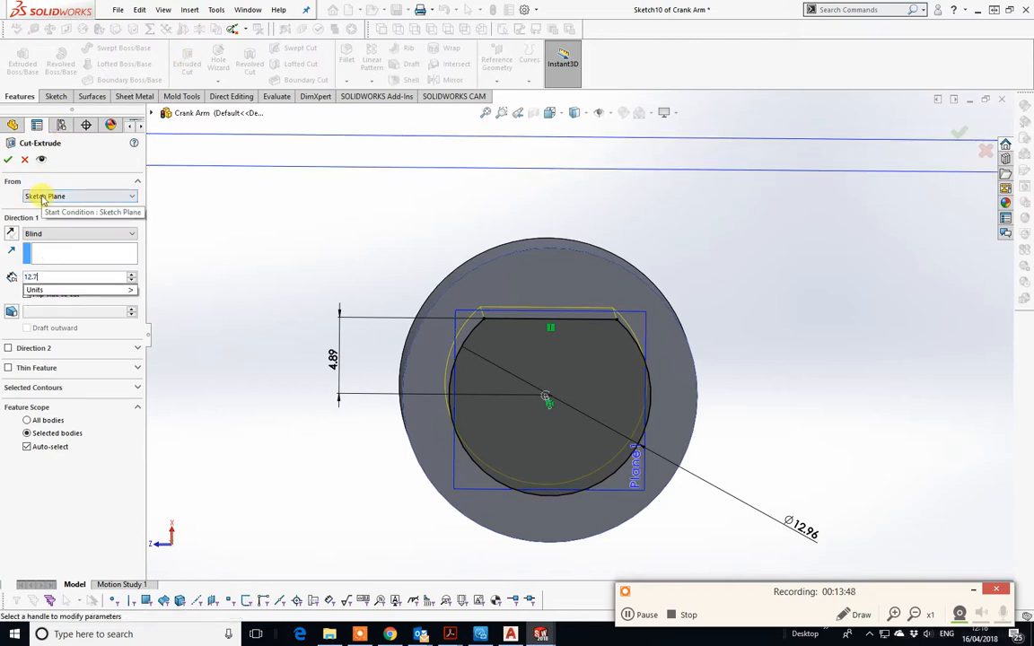
key("Return")
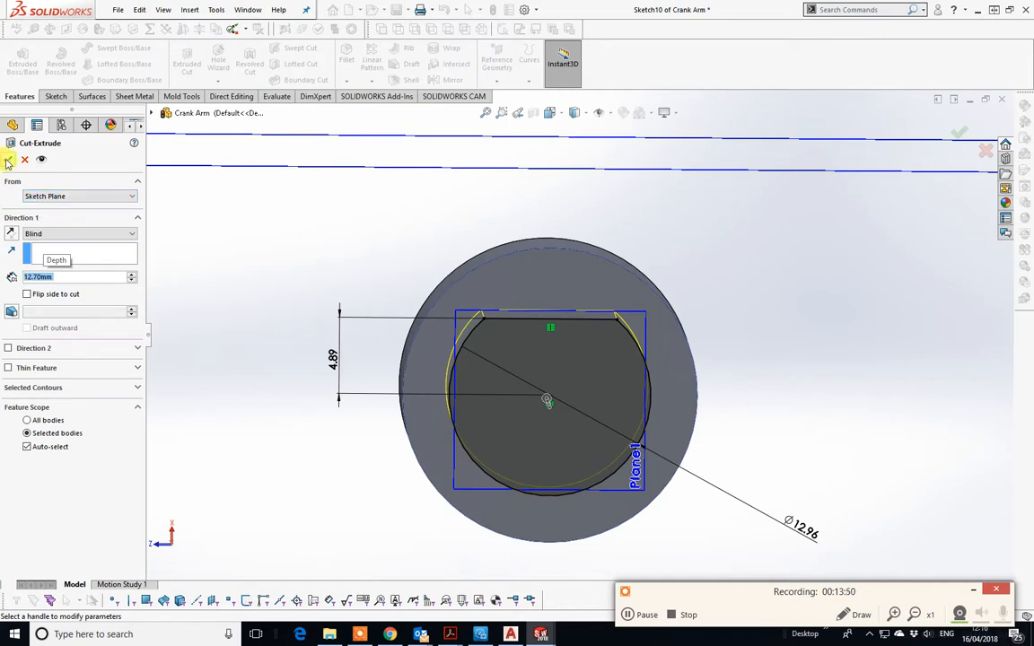
left_click(9, 160)
Start a sketch on the offset plane and draw a small circle off-centre over the lower part of the wide cylinder.
middle_click_drag(528, 432, 579, 513)
key("space")
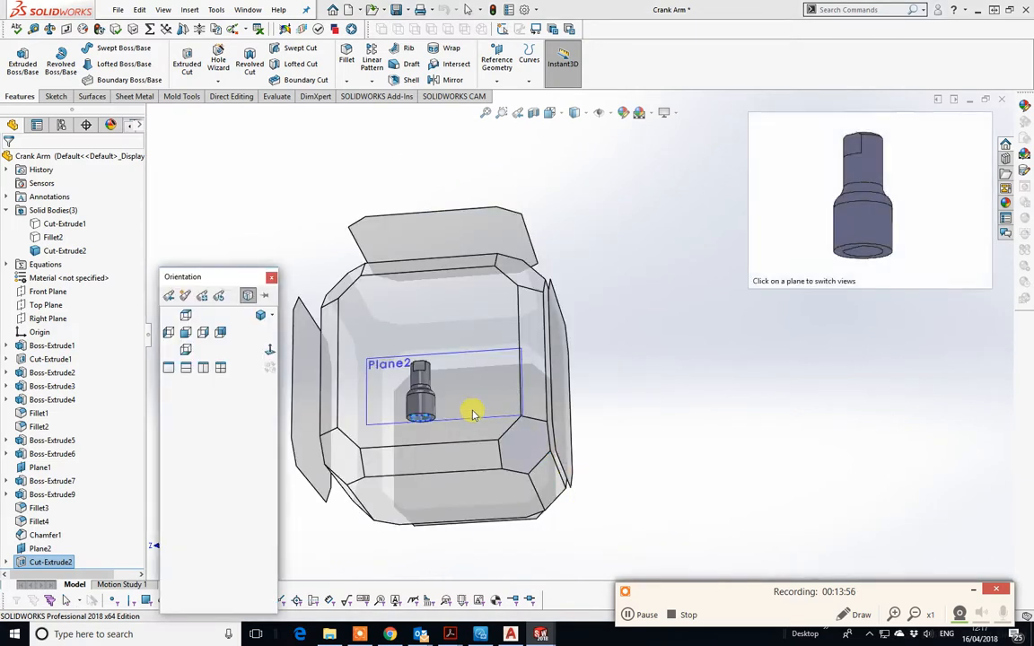
left_click(470, 398)
middle_click_drag(468, 400, 556, 439)
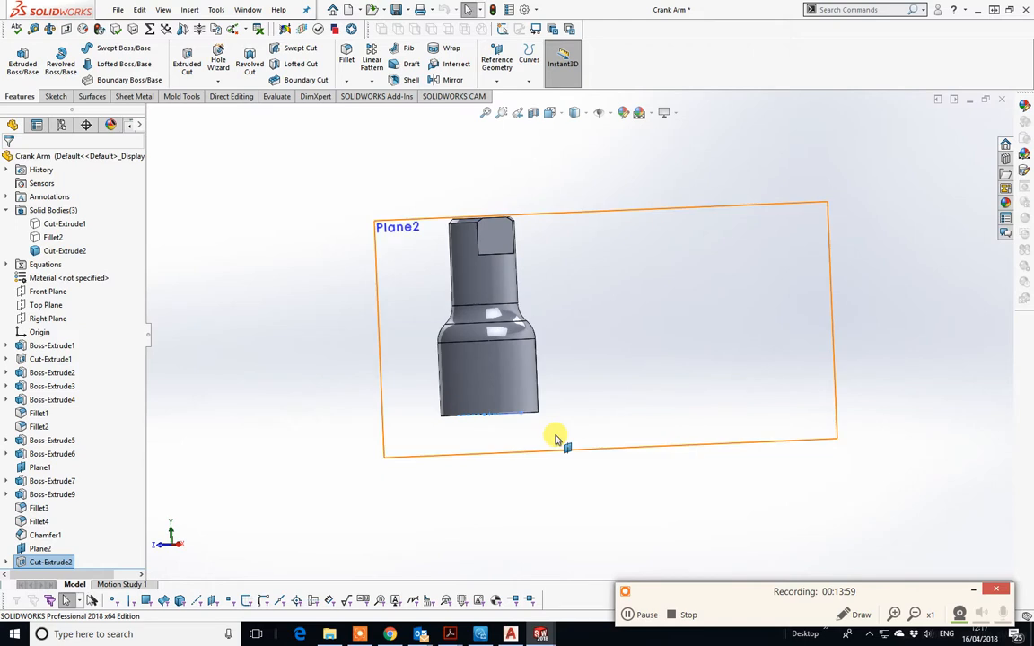
left_click(56, 96)
left_click(16, 58)
left_click(396, 461)
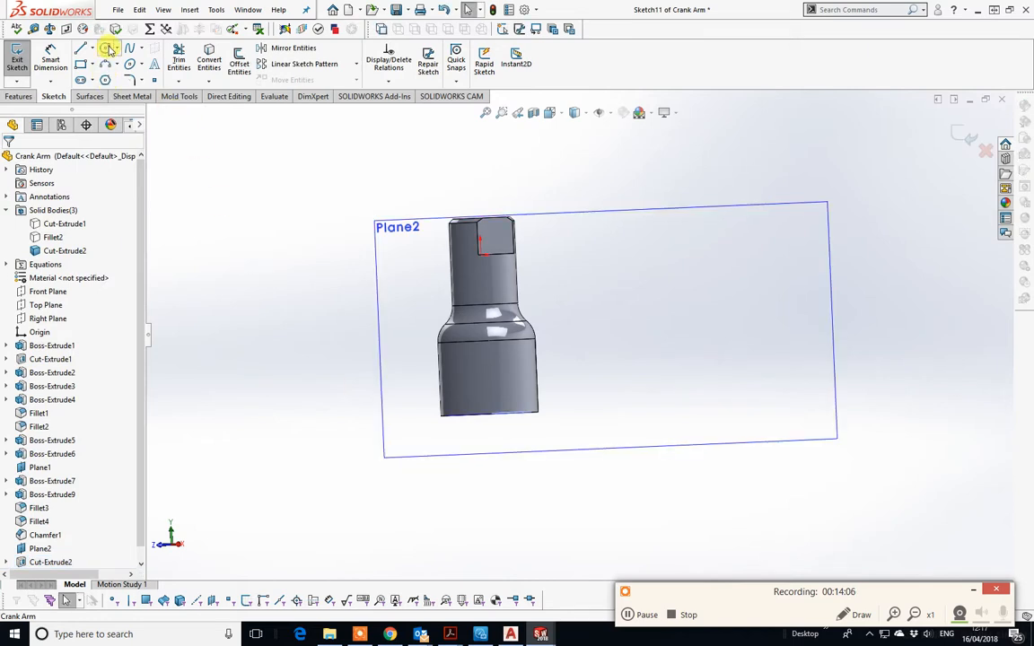
left_click(106, 49)
left_click(506, 388)
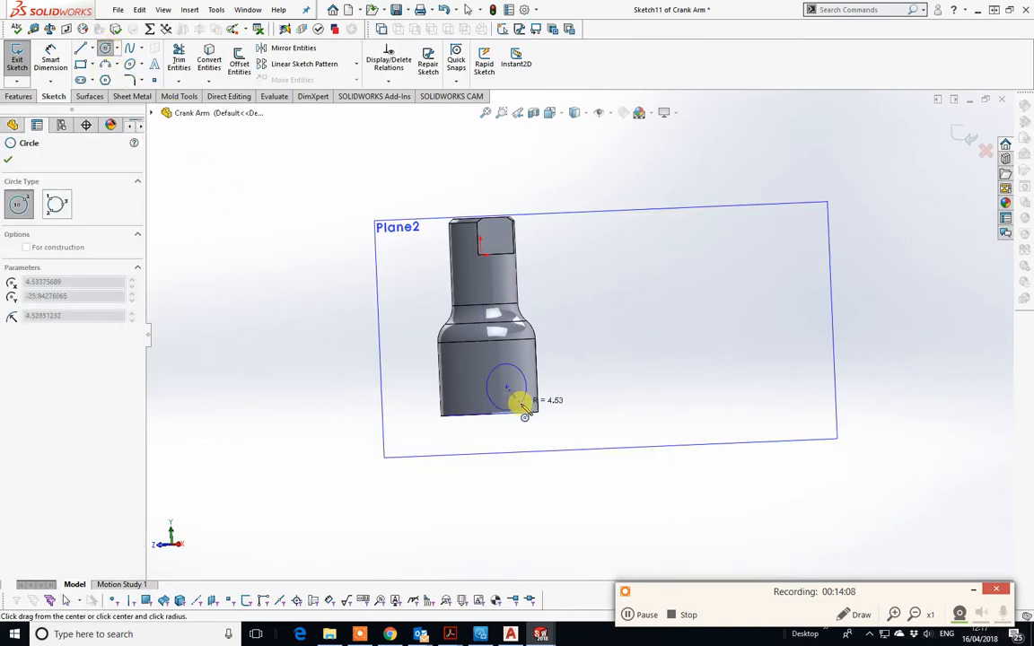
left_click(523, 397)
right_click(532, 401)
left_click(539, 406)
Draw a vertical centreline about 36.7 mm long from the midpoint of the flat's lower edge down past the wide cylinder.
middle_click_drag(549, 409, 520, 430)
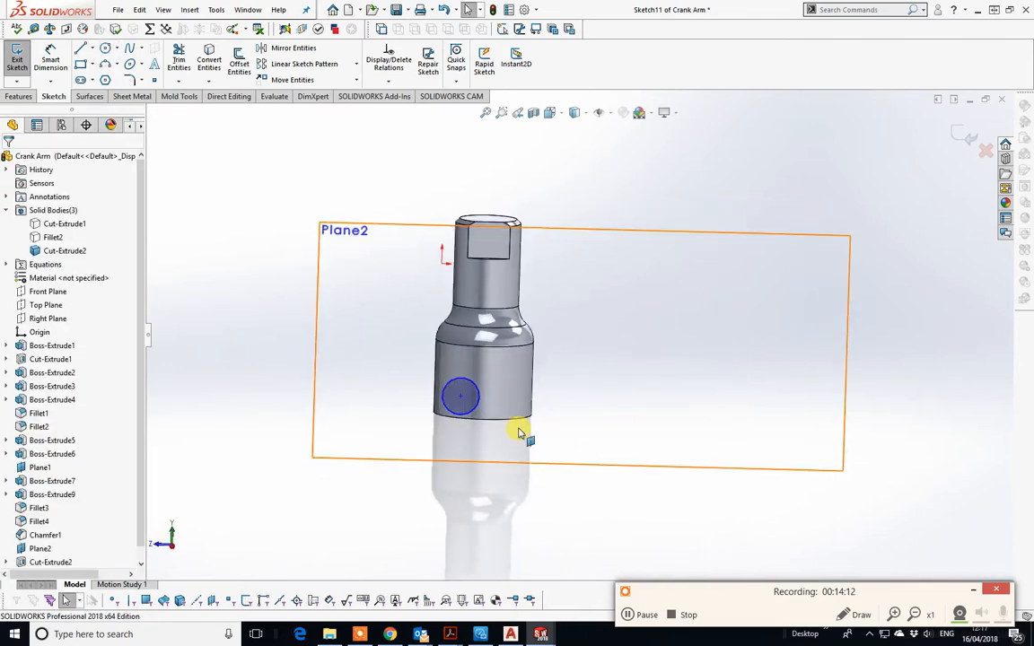
key("space")
left_click(505, 459)
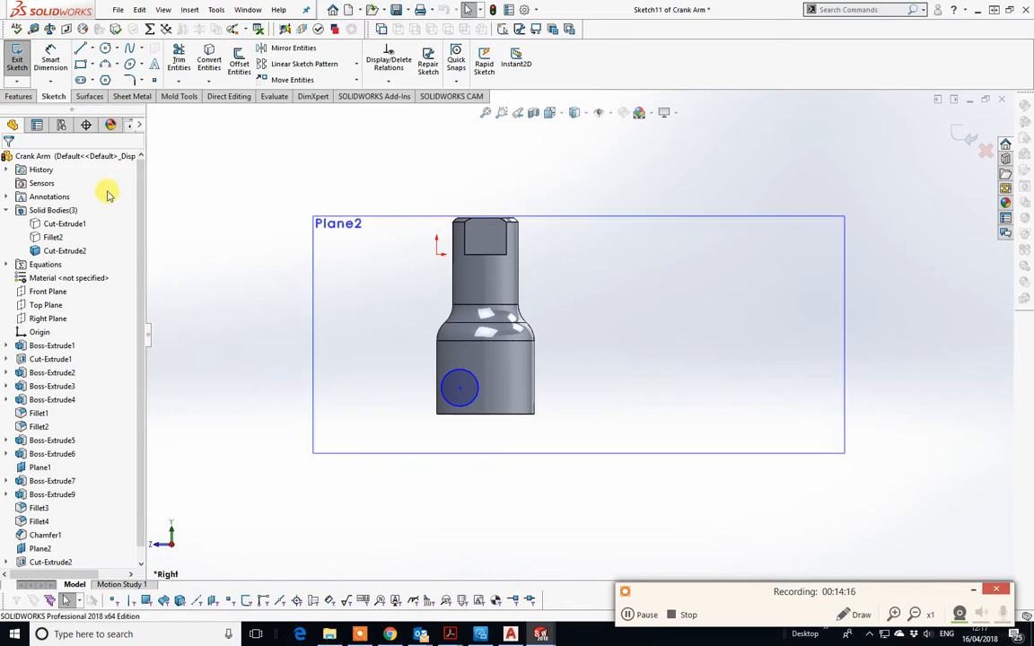
left_click(90, 52)
left_click(102, 76)
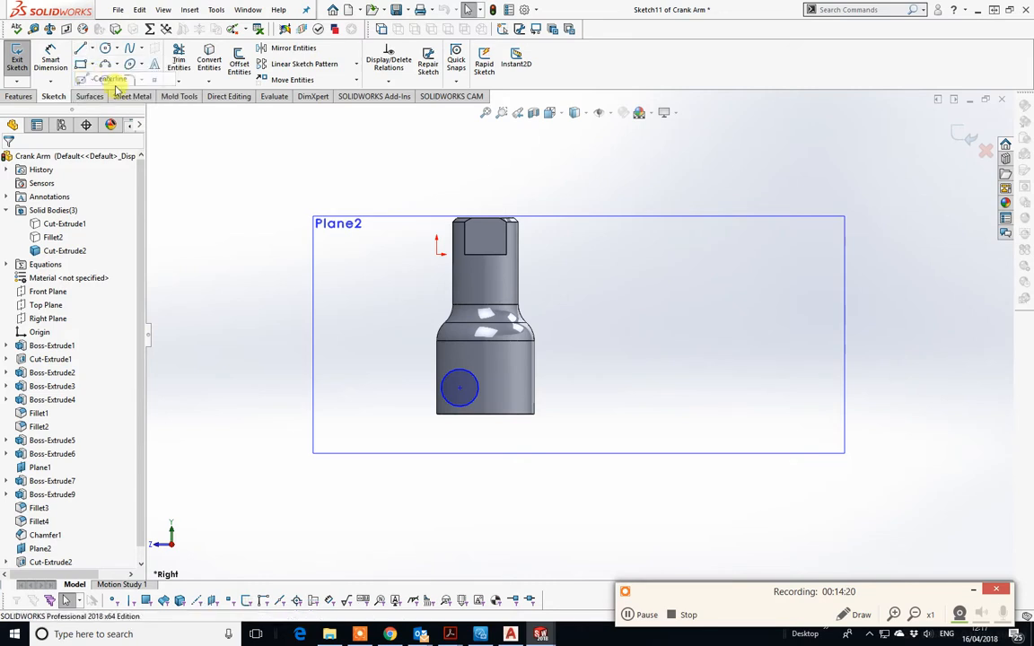
left_click(486, 257)
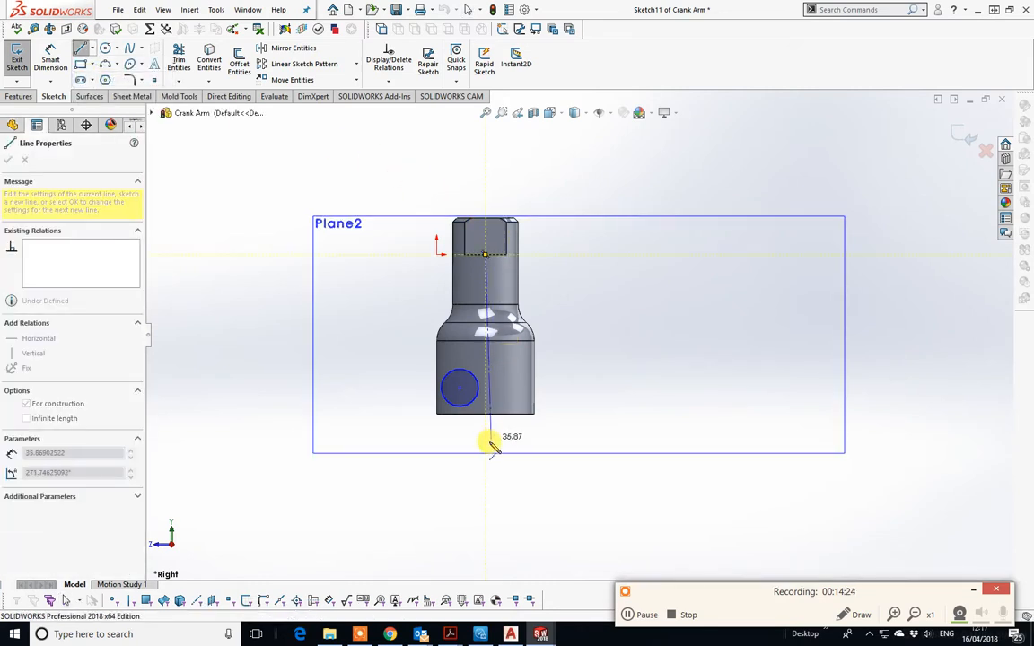
right_click(486, 444)
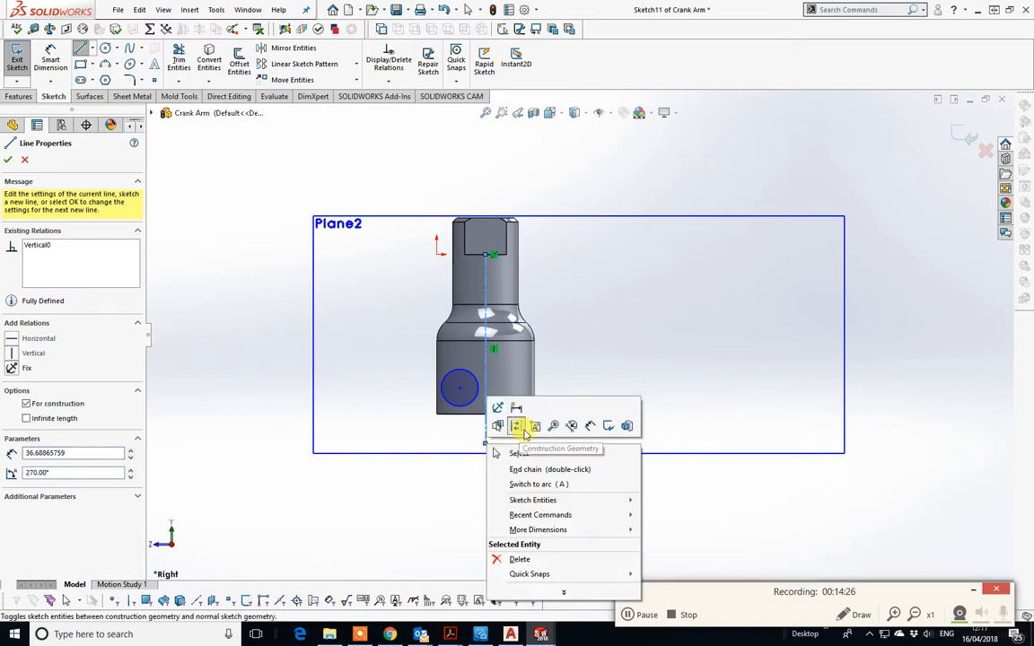
left_click(535, 452)
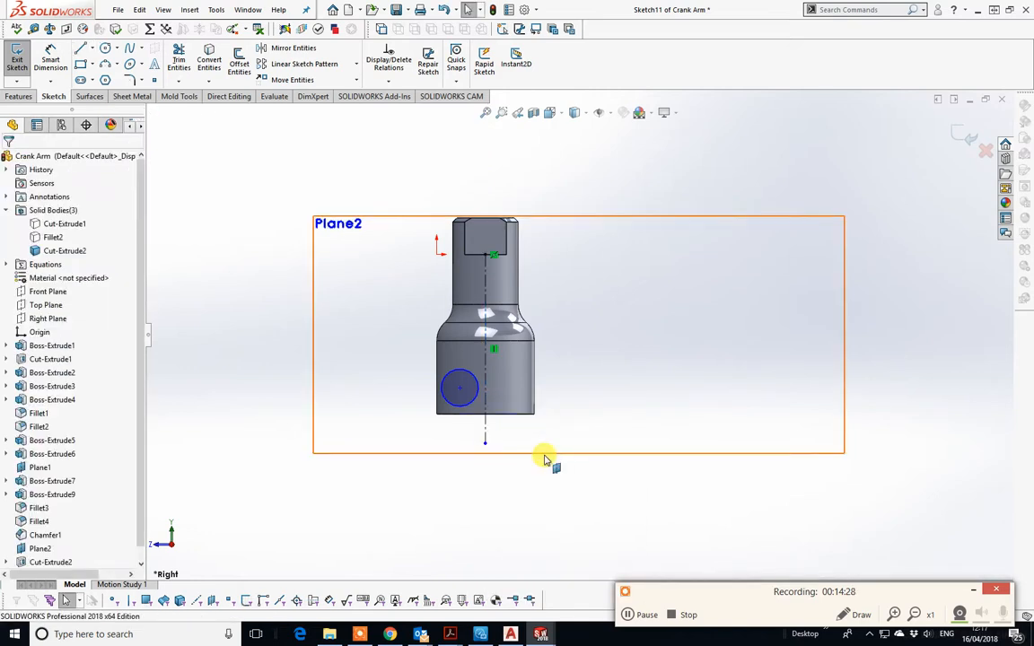
Move the circle onto the centreline and set its centre 6.35 mm from the wide cylinder's lower edge.
left_click(485, 387)
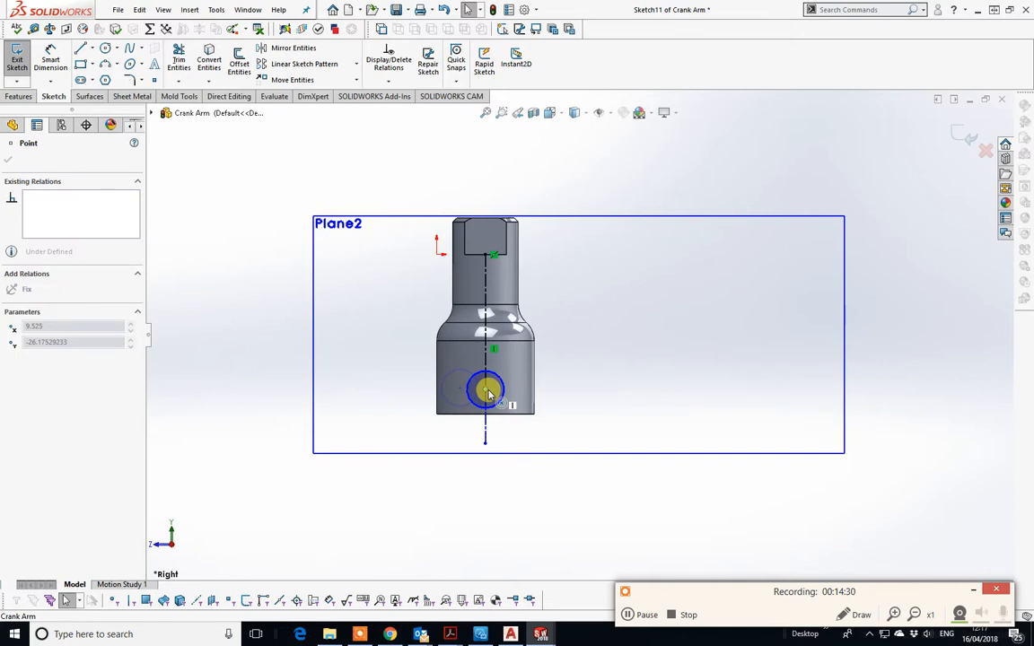
left_click(51, 58)
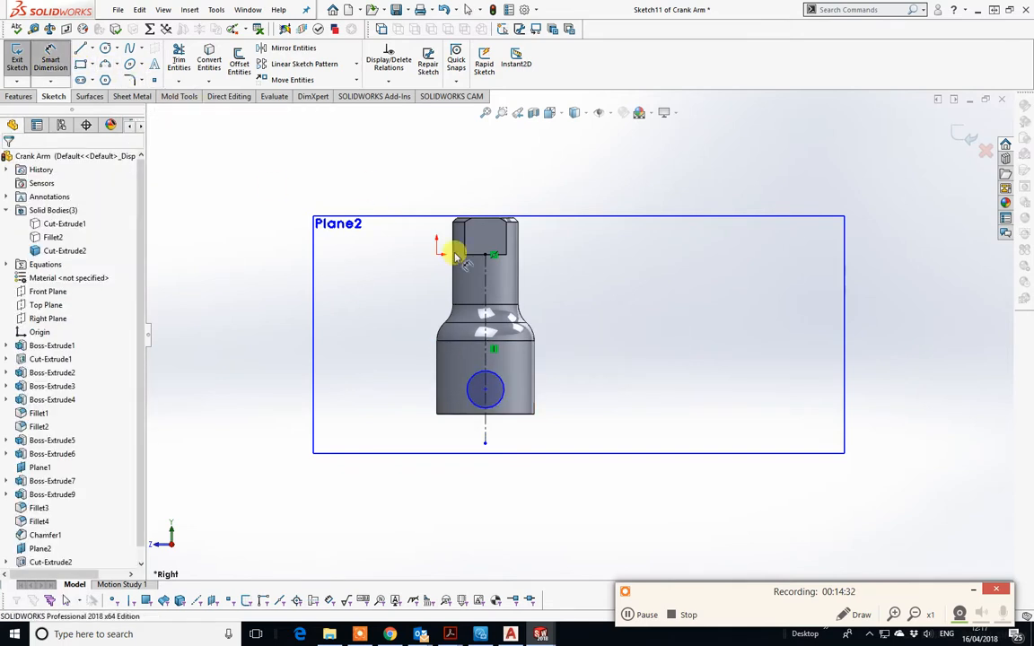
left_click(501, 415)
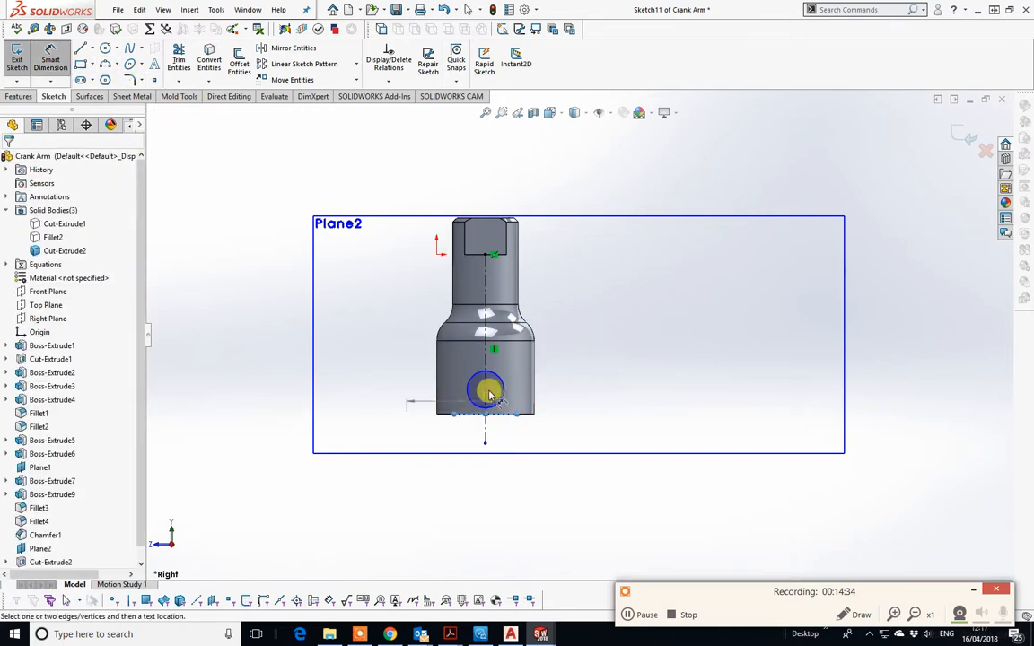
left_click(487, 391)
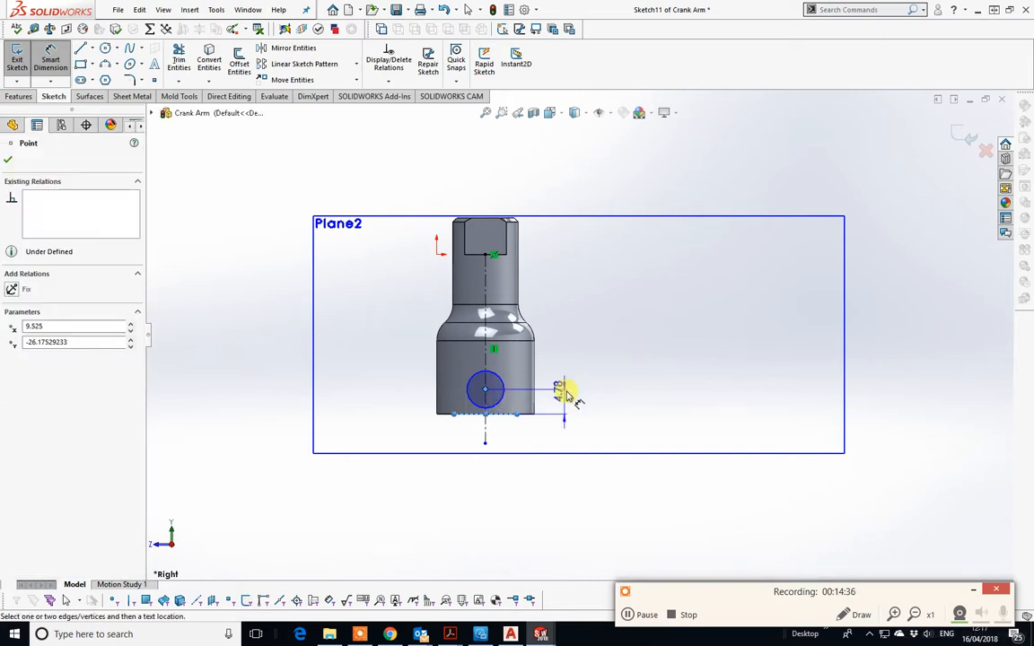
left_click(565, 358)
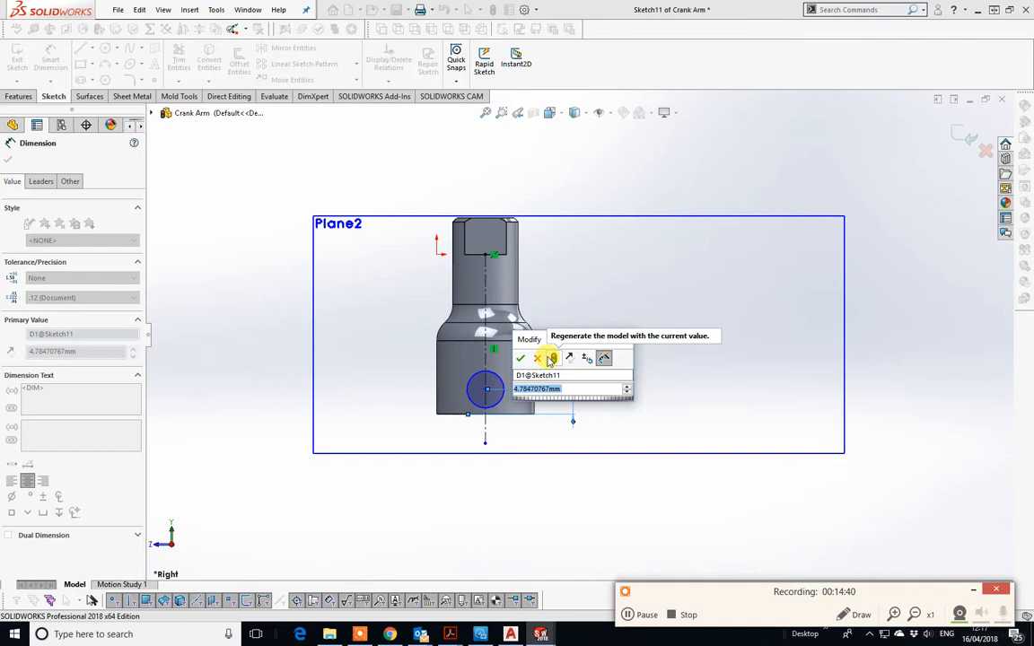
type("6.35")
key("Return")
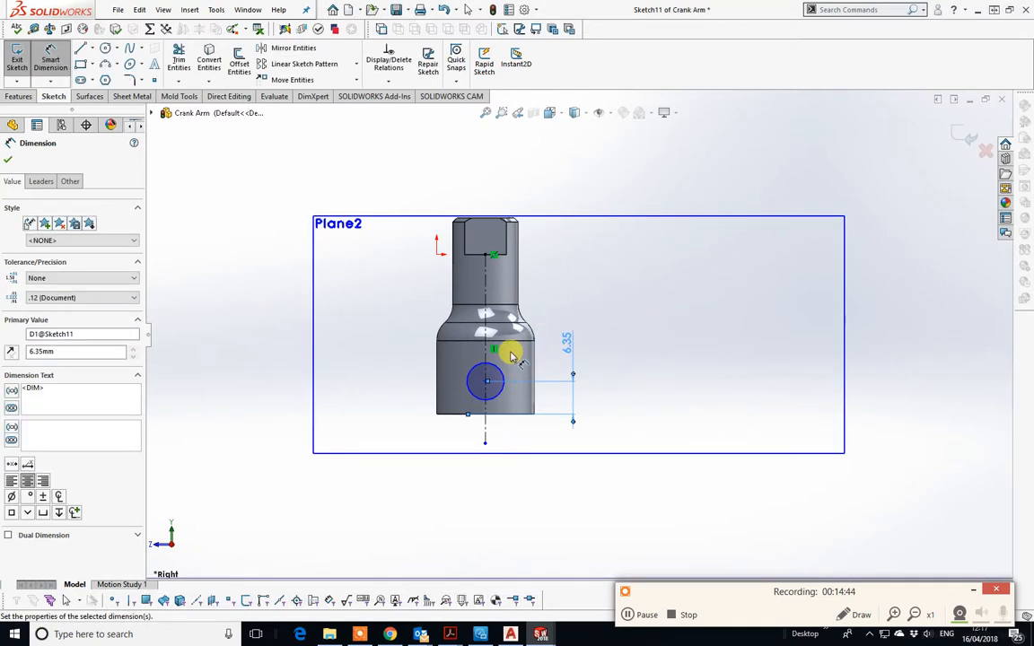
Dimension the circle's diameter and set it to 2.38 mm.
left_click(498, 399)
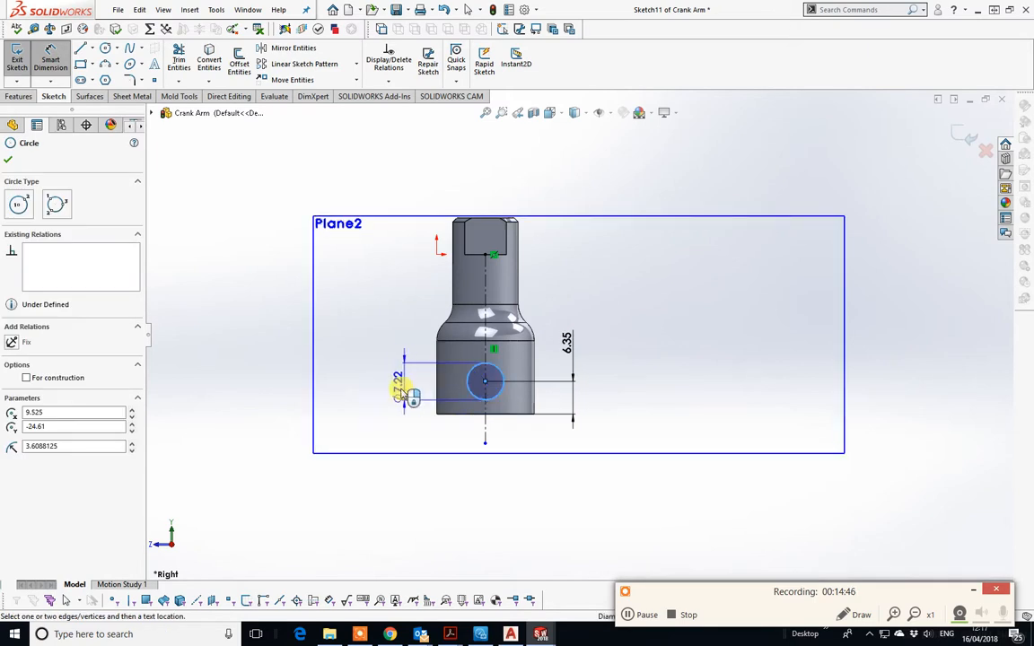
left_click(386, 342)
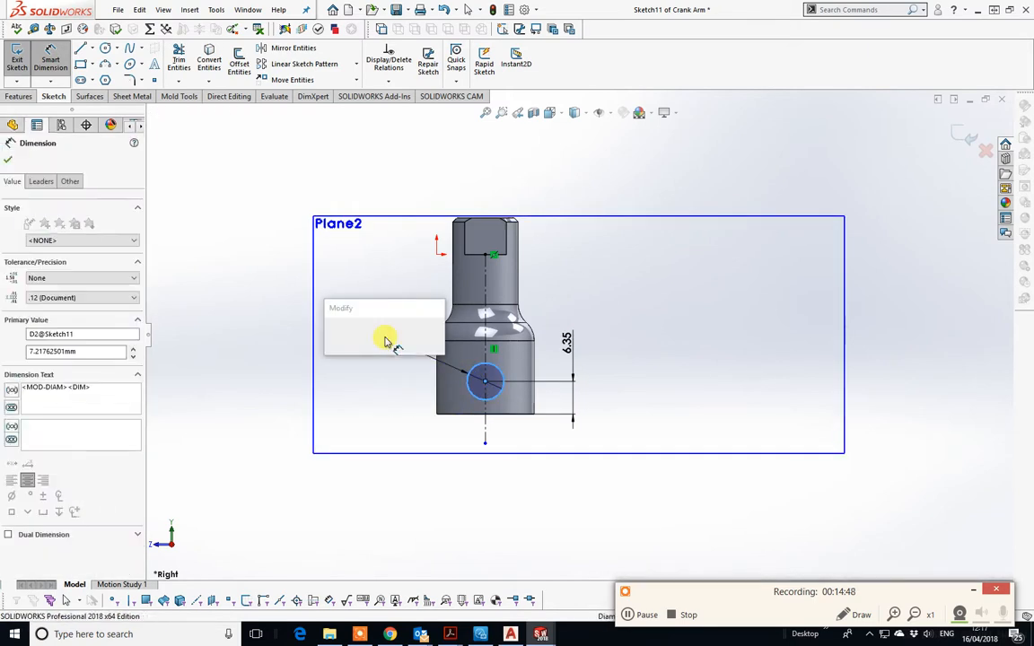
type("2.38")
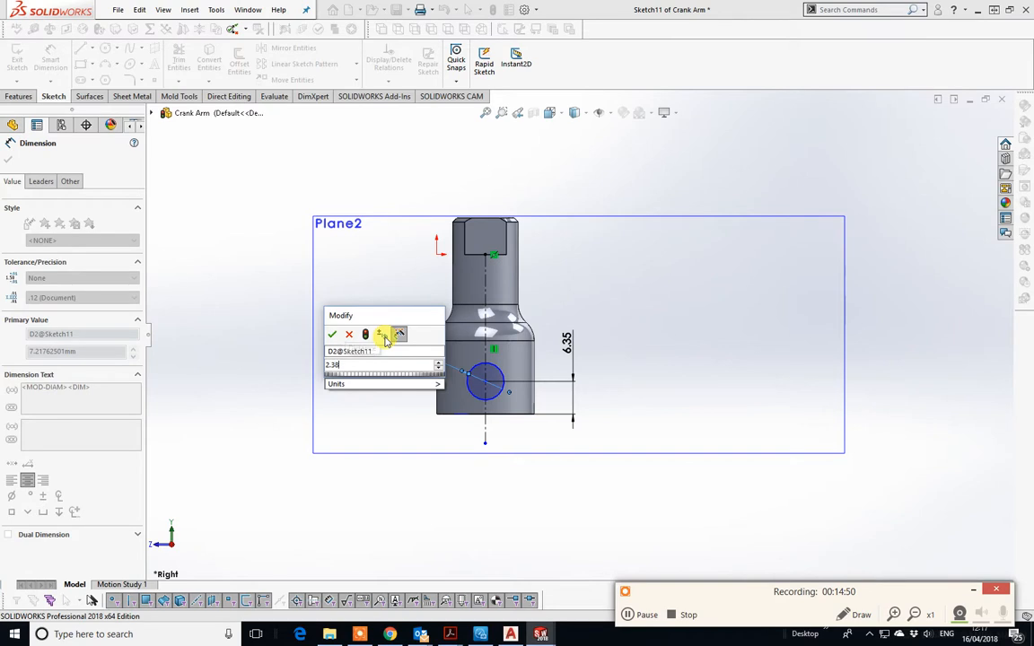
key("Return")
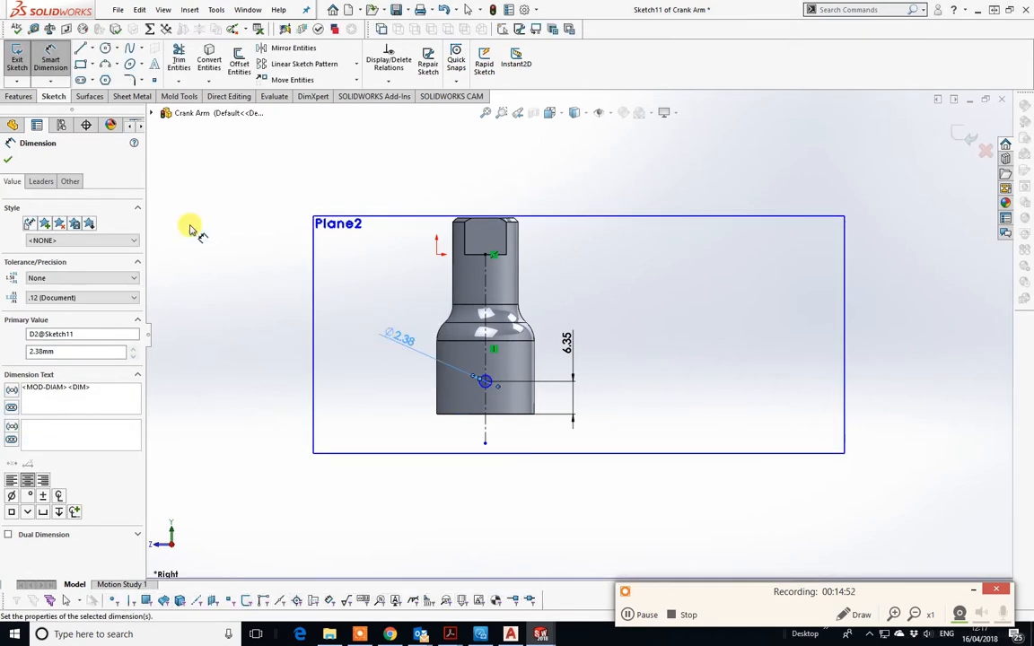
left_click(7, 163)
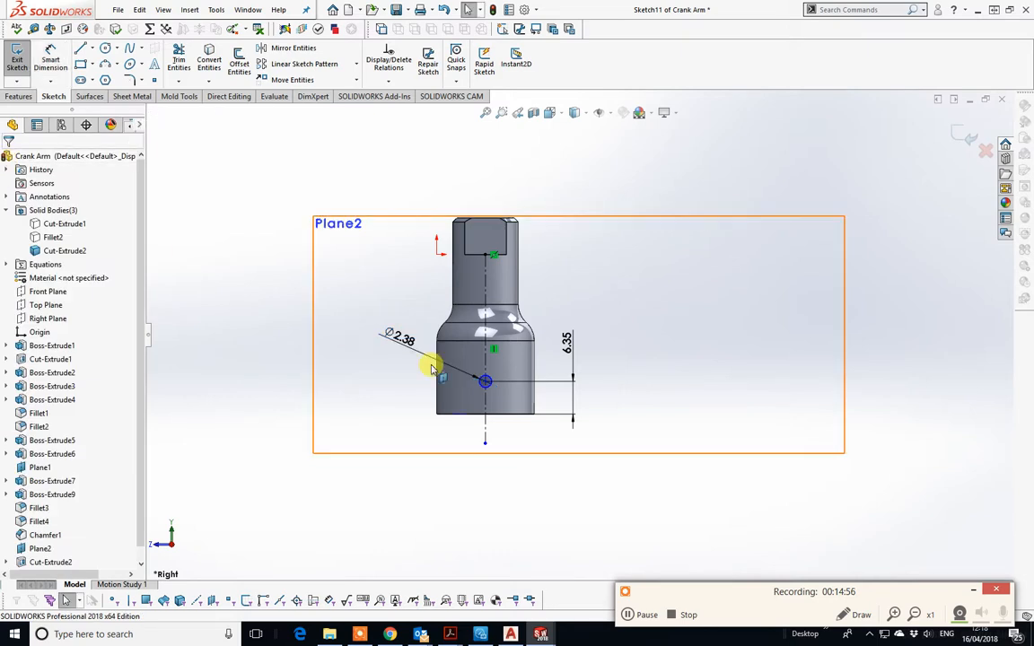
Add a Coincident relation between the circle's centre and the vertical centreline.
scroll(506, 365, "down", 5)
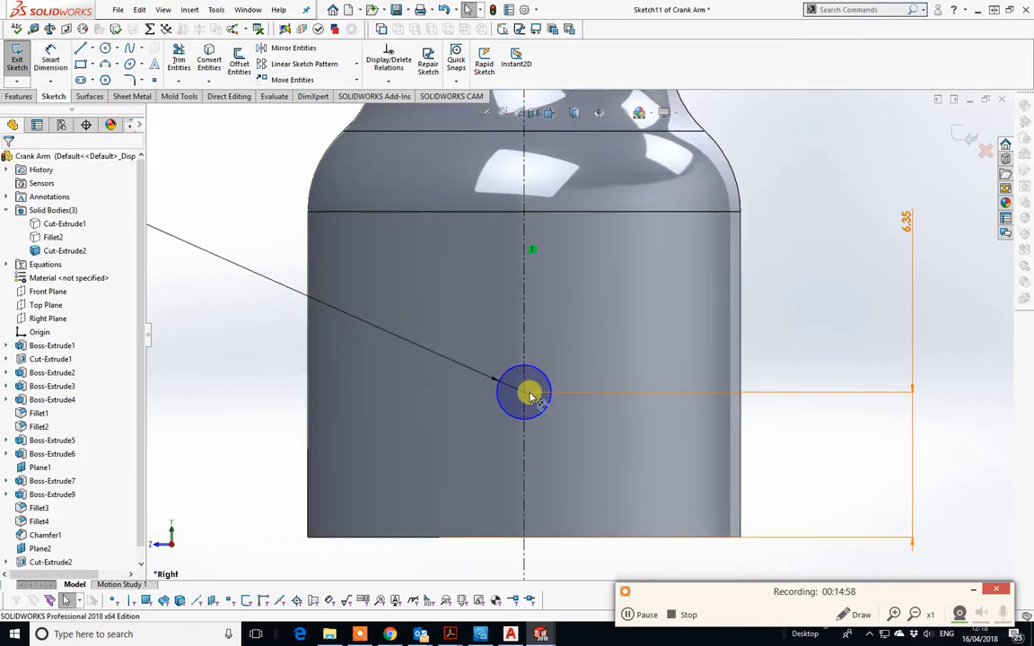
left_click_drag(526, 393, 442, 373)
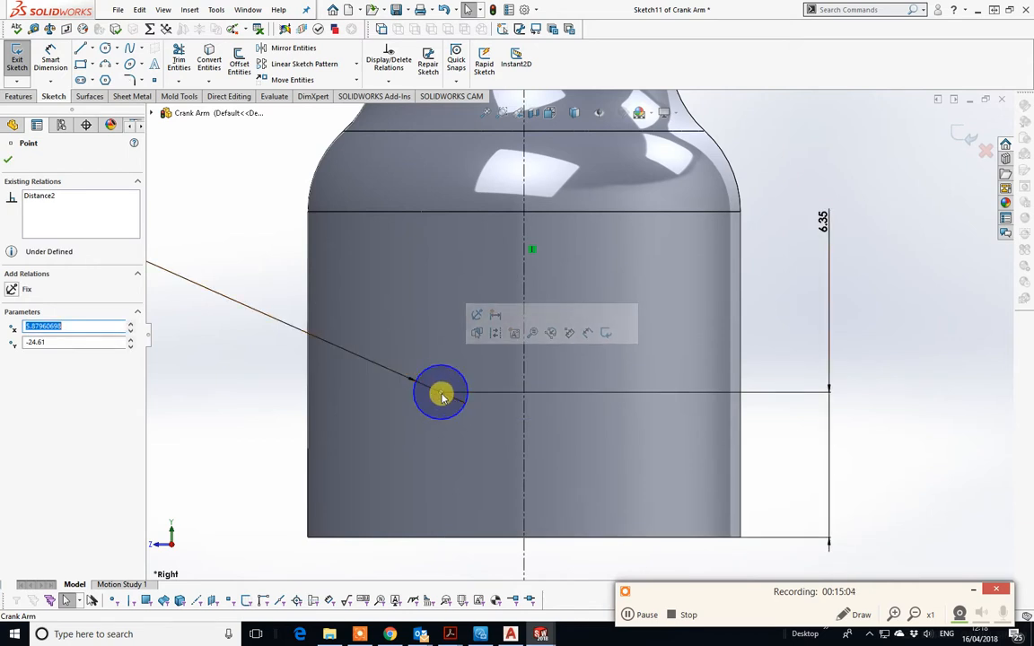
left_click(523, 467, "ctrl")
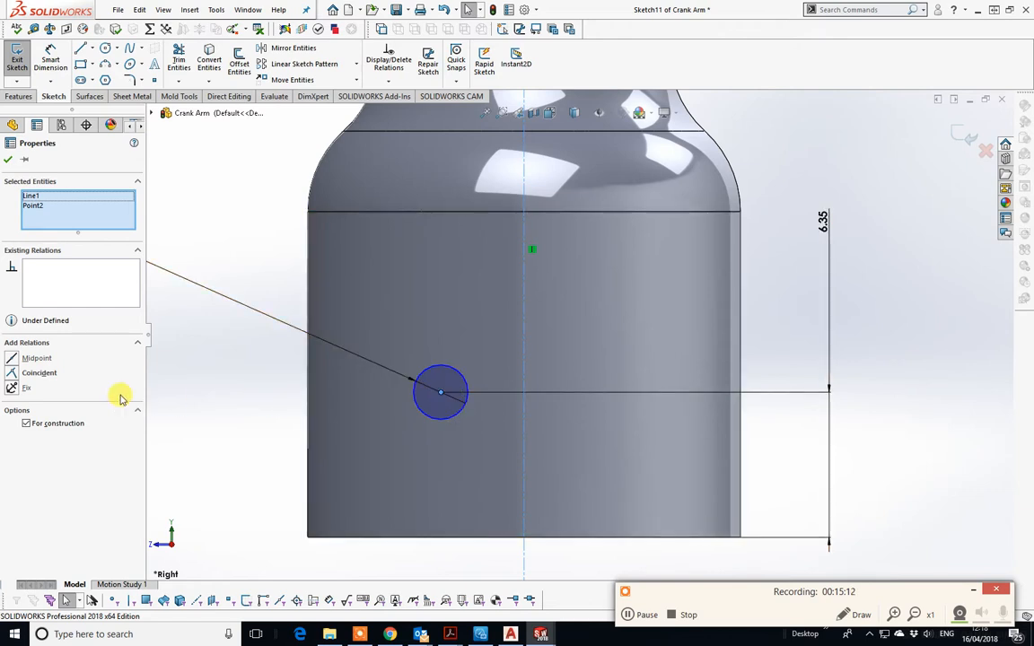
left_click(12, 373)
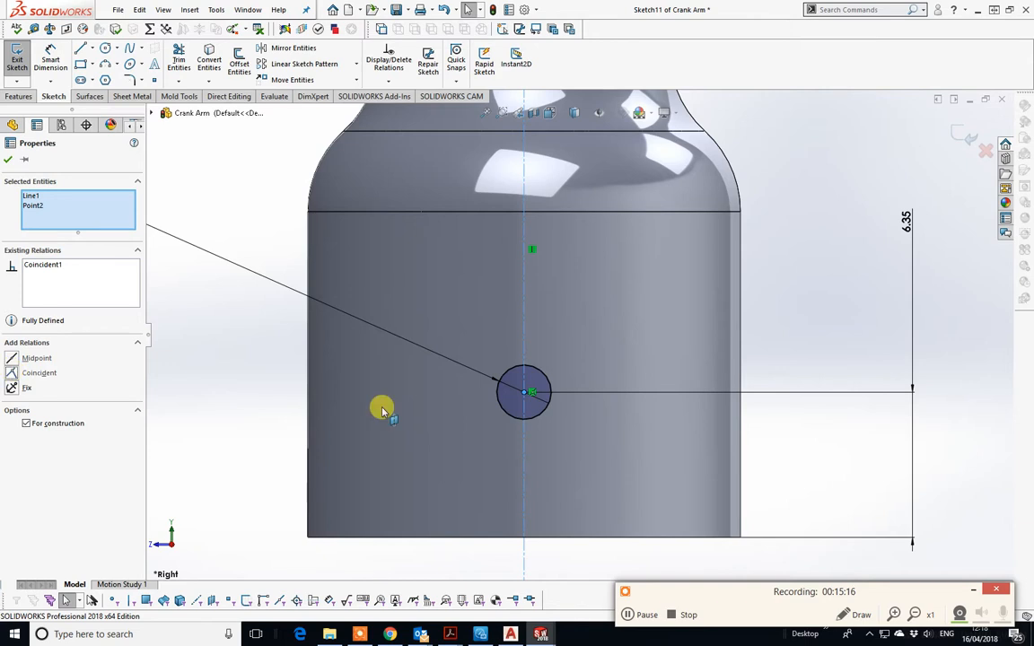
Close the sketch and cut the circle into the wide cylinder's side with a blind Extruded Cut 12.70 mm deep.
left_click(958, 133)
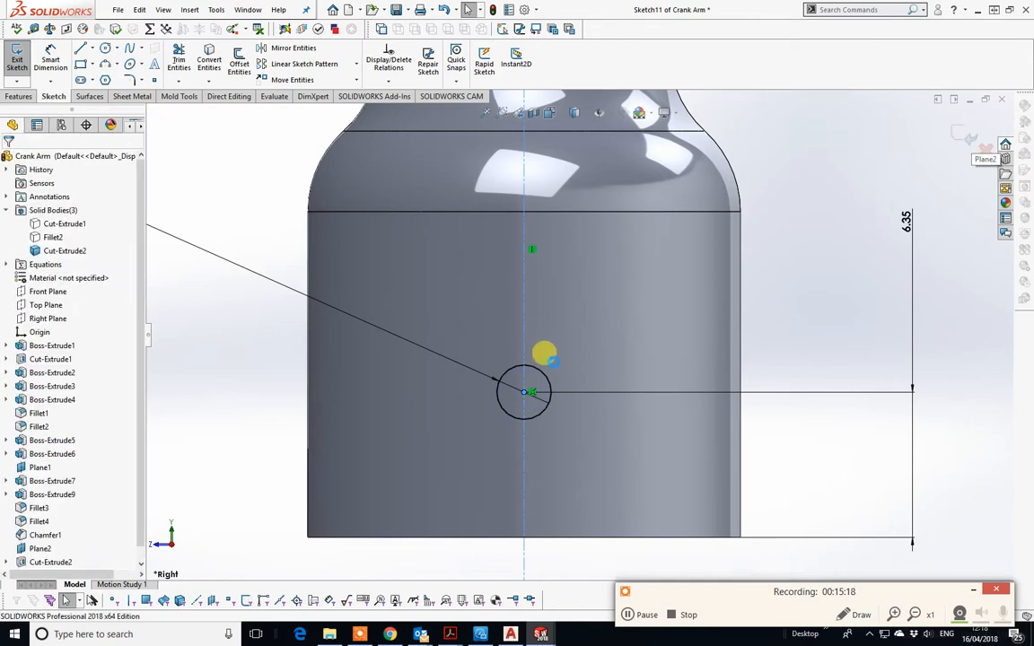
scroll(553, 366, "up", 1)
middle_click_drag(554, 366, 607, 362)
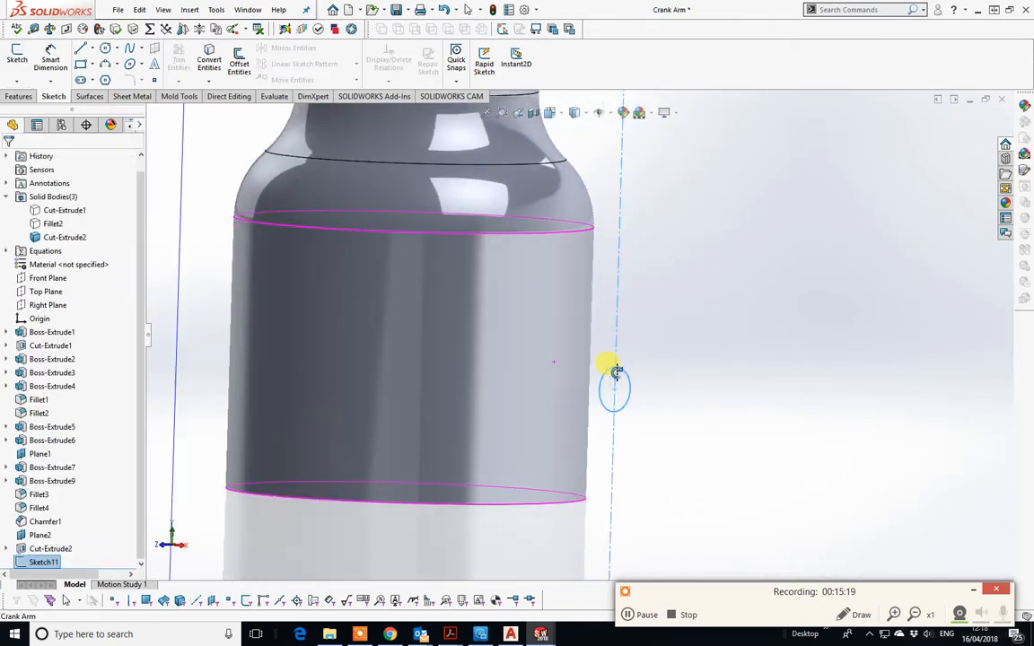
left_click(32, 97)
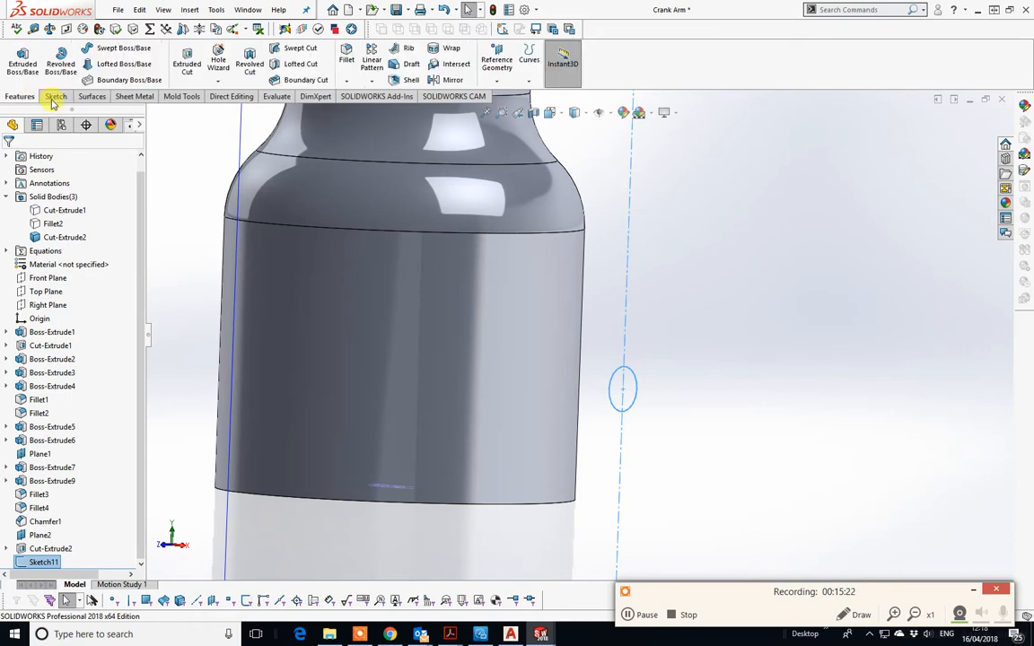
left_click(187, 65)
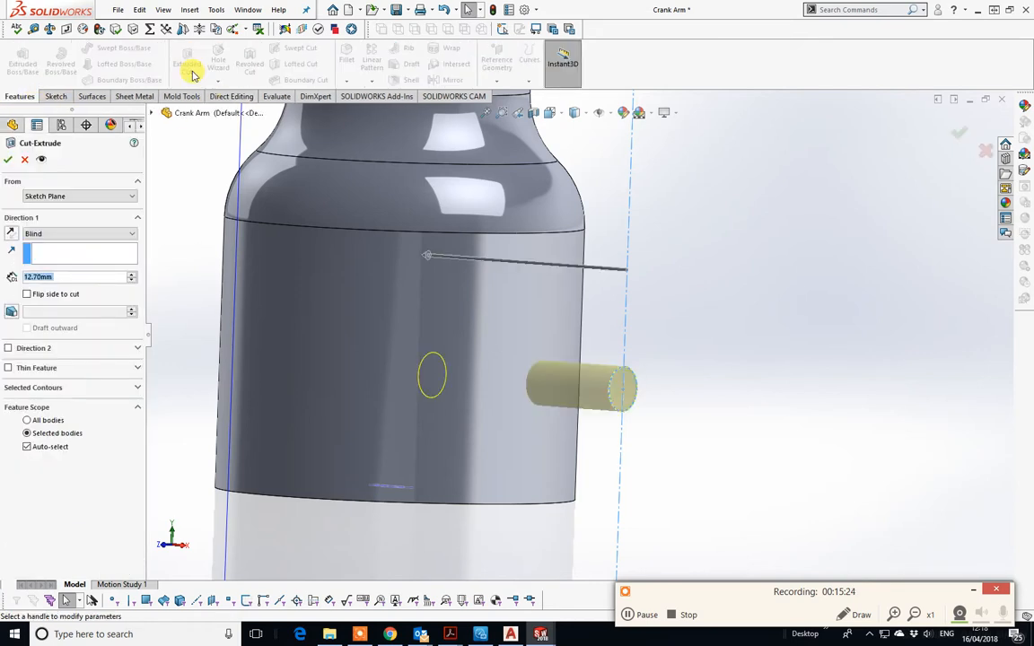
middle_click_drag(537, 335, 552, 110)
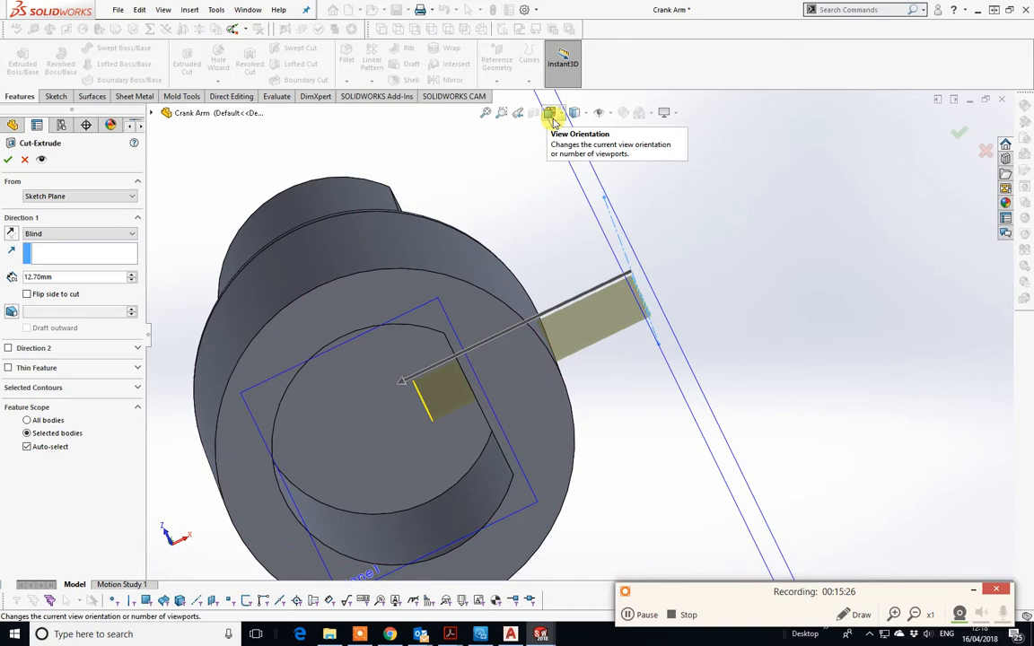
left_click(953, 132)
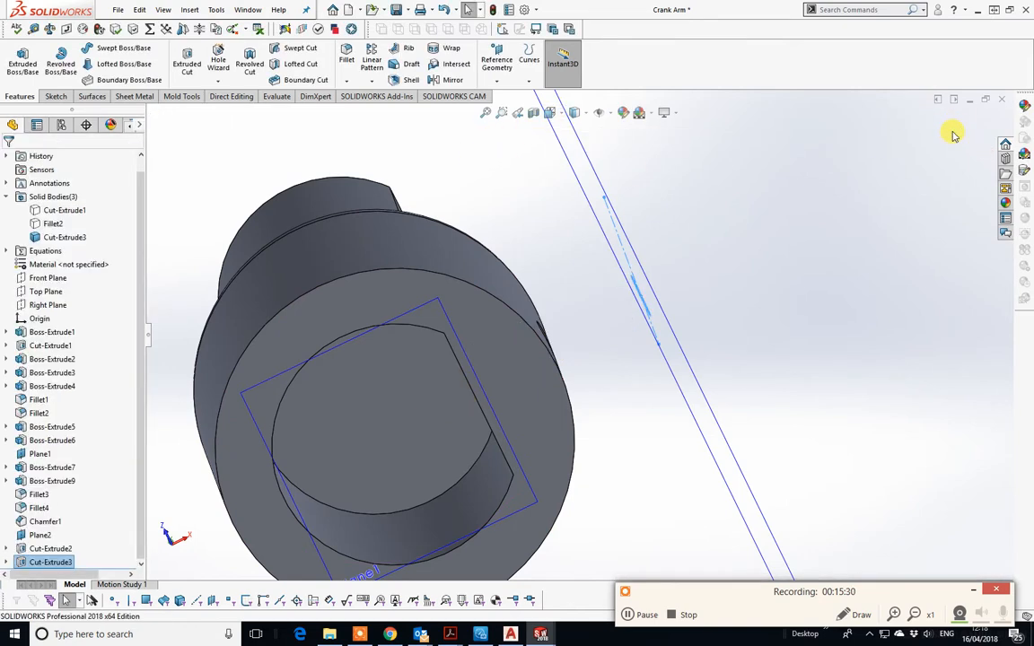
Show the hidden knob and crank arm bodies together with the shaft.
middle_click_drag(878, 257, 691, 399)
middle_click_drag(812, 281, 447, 320)
scroll(588, 281, "up", 2)
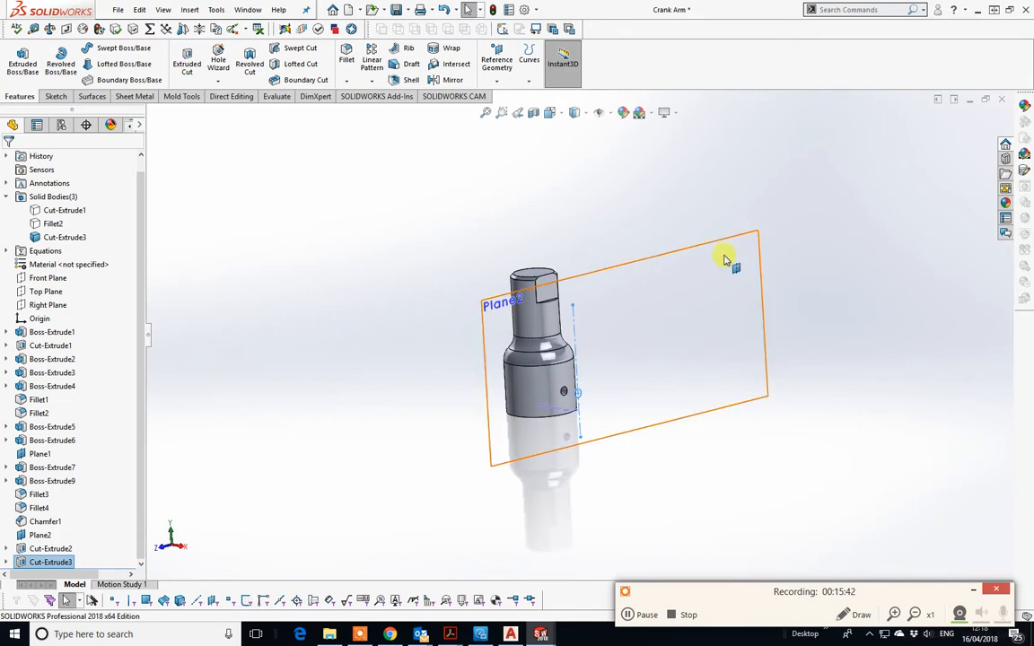
right_click(52, 224)
left_click(59, 207)
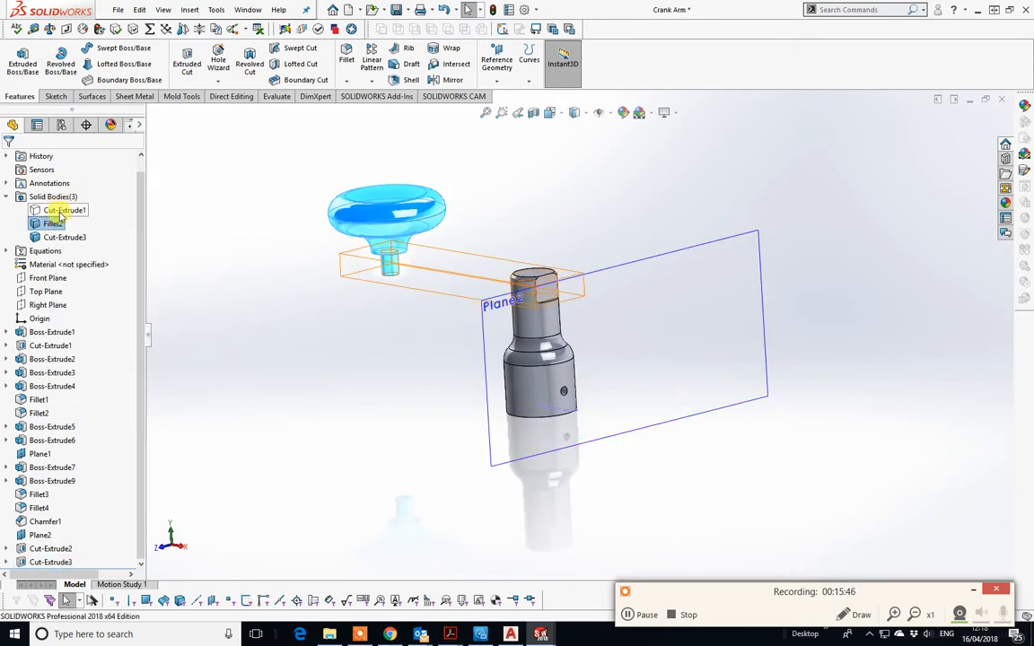
right_click(50, 211)
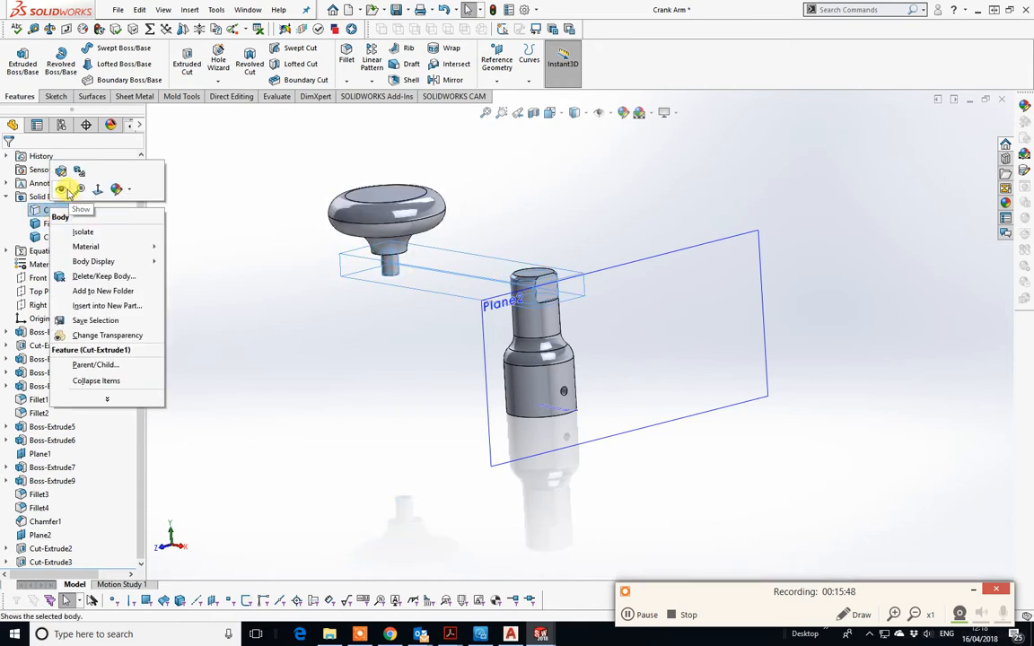
left_click(61, 189)
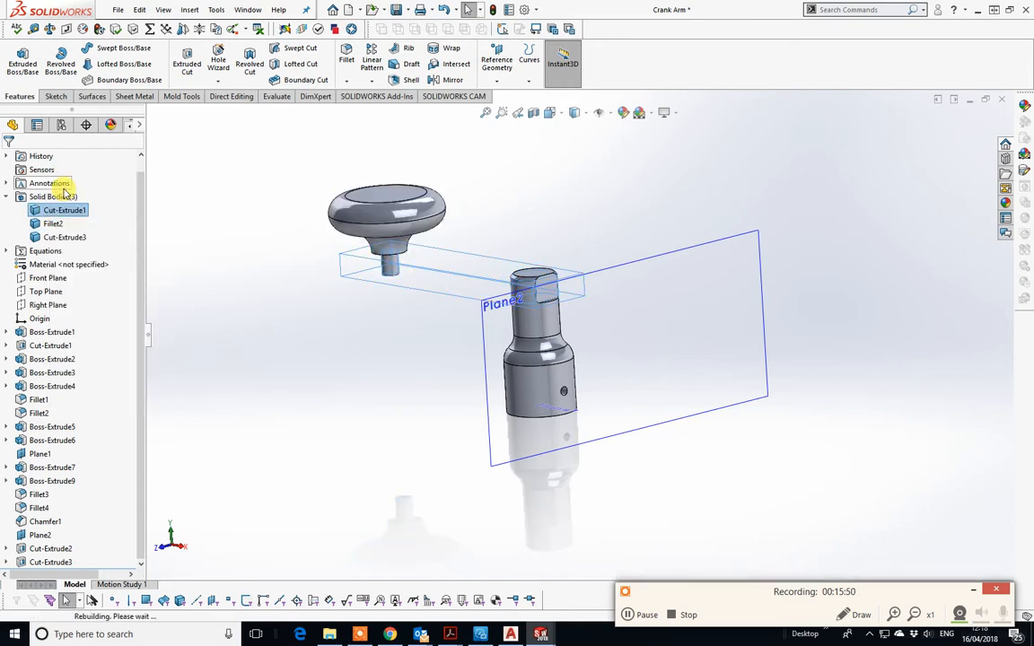
middle_click_drag(480, 330, 575, 254)
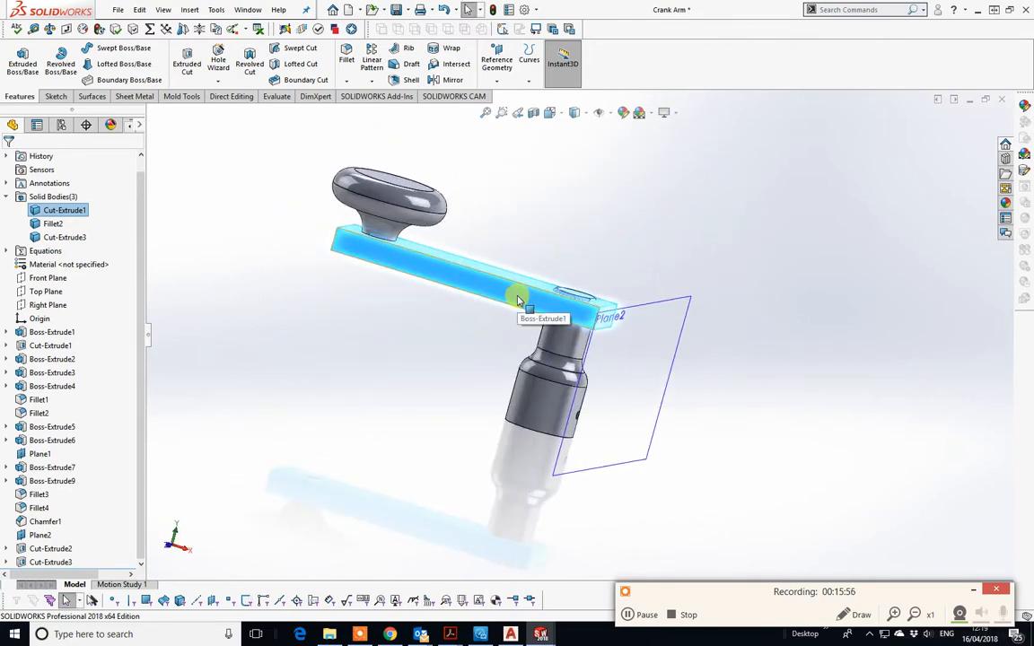
left_click(558, 210)
middle_click_drag(557, 209, 661, 543)
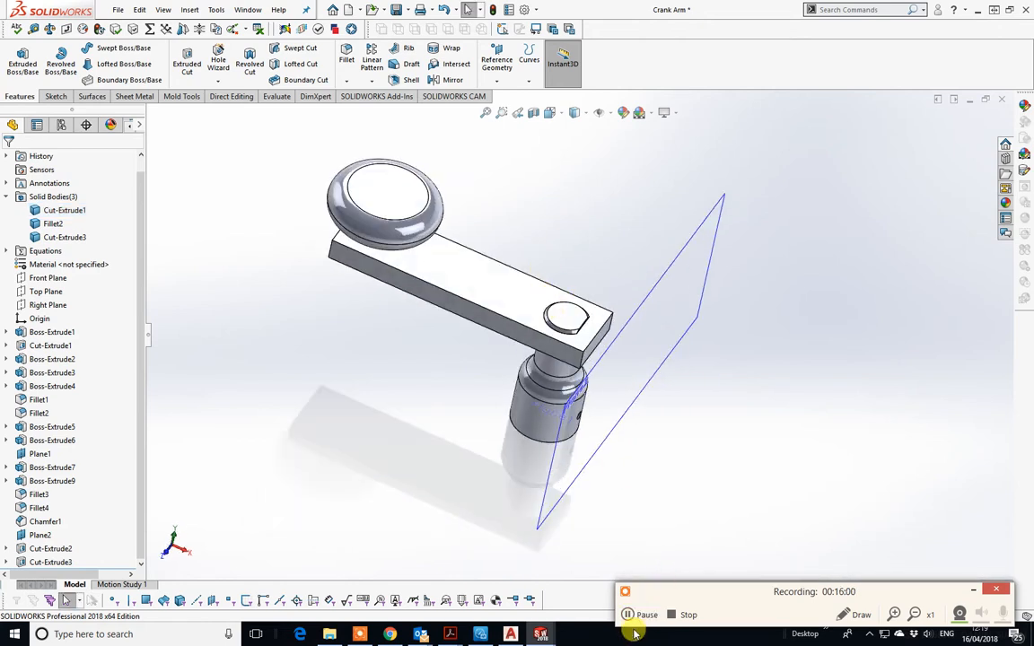